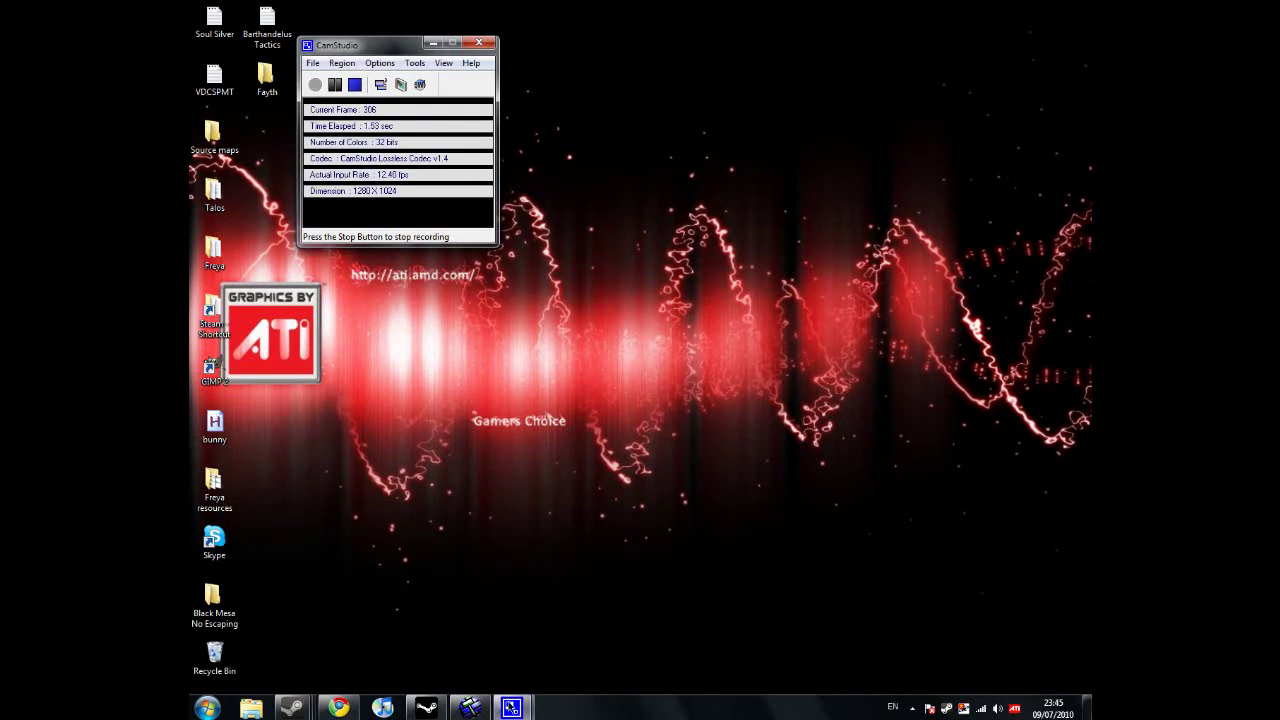
Switch to Hammer and look over the angled corridor and the room at its far end
{"action": "left_click", "coordinate": [475, 709]}
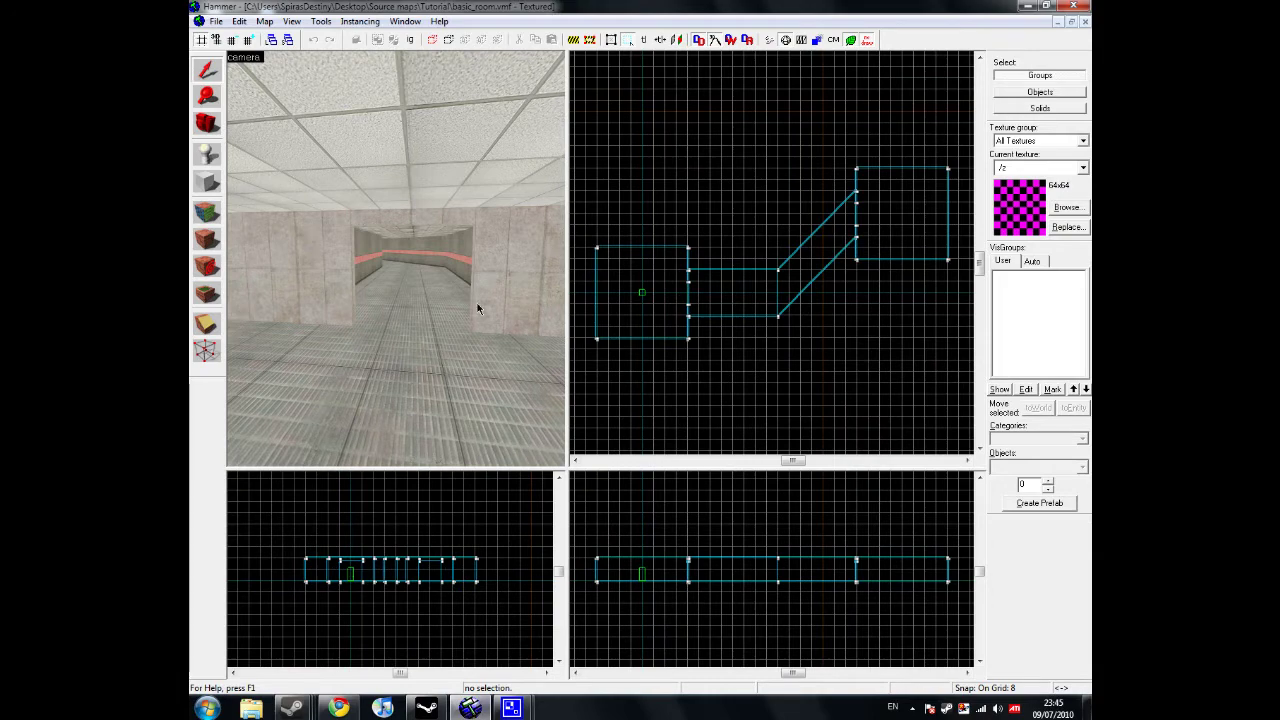
{"action": "key", "text": "w"}
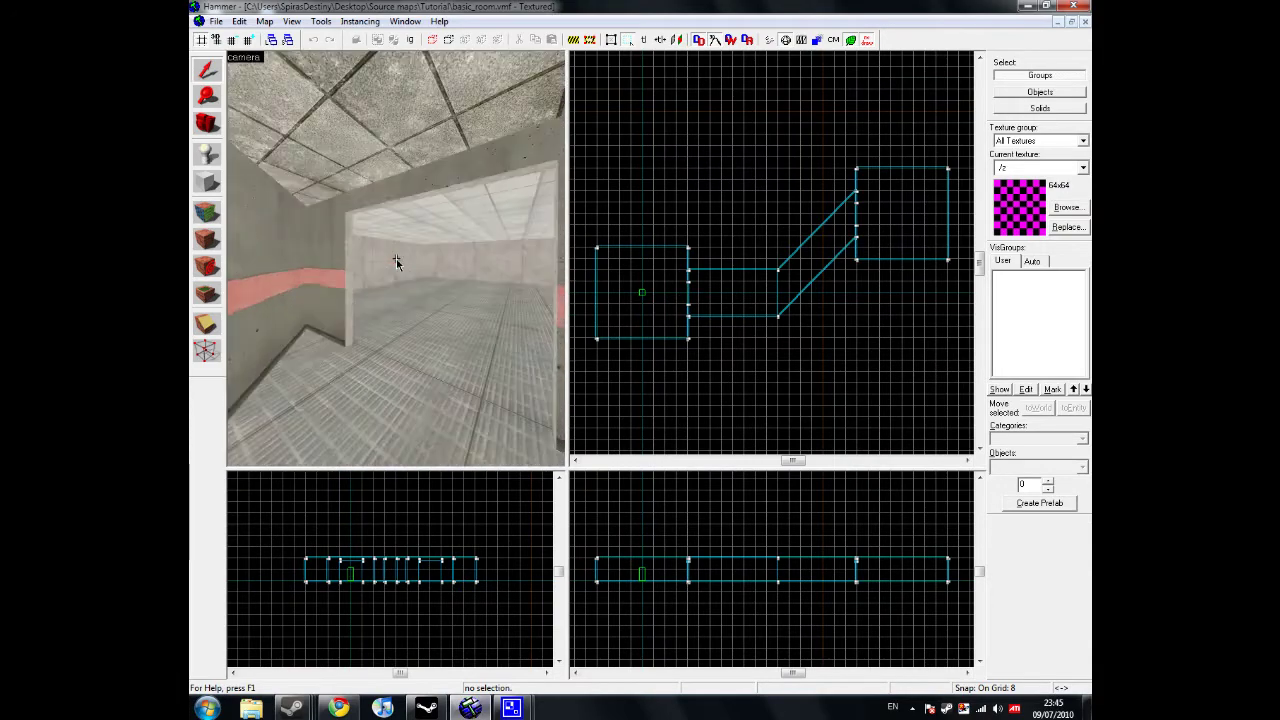
{"action": "key", "text": "s"}
{"action": "key", "text": "w"}
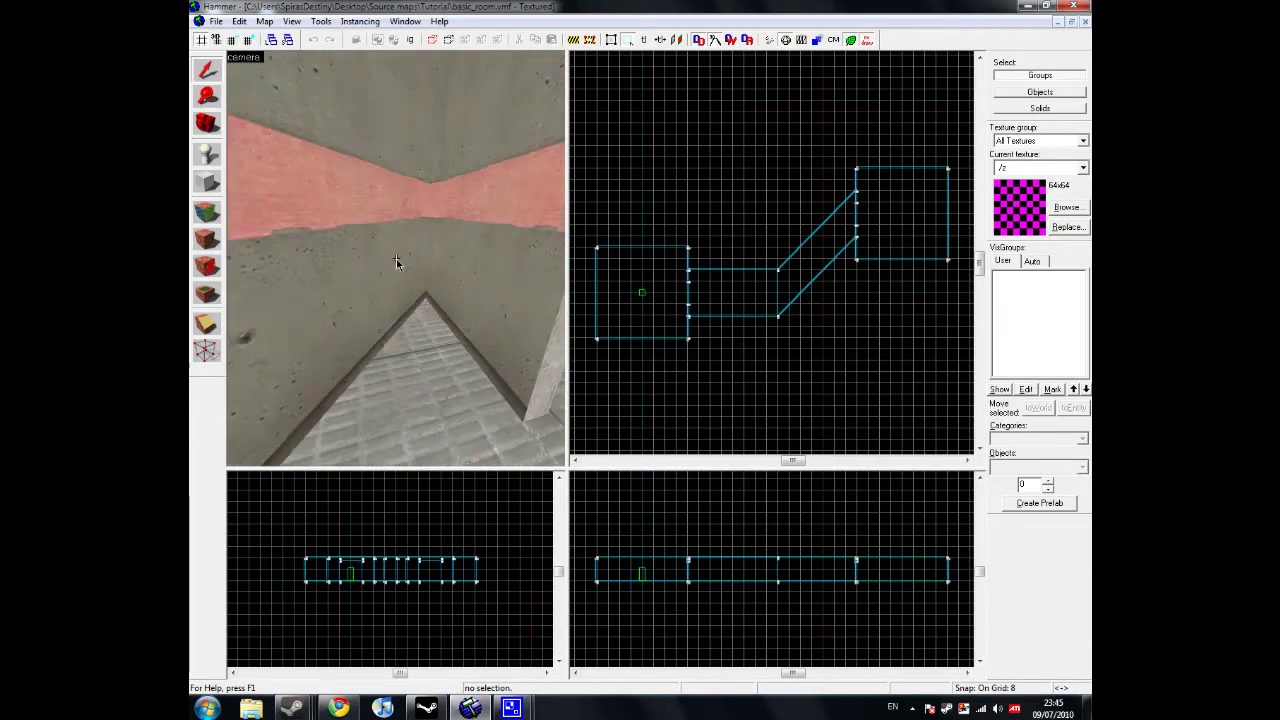
{"action": "scroll", "coordinate": [677, 251], "scroll_direction": "up", "scroll_amount": 5}
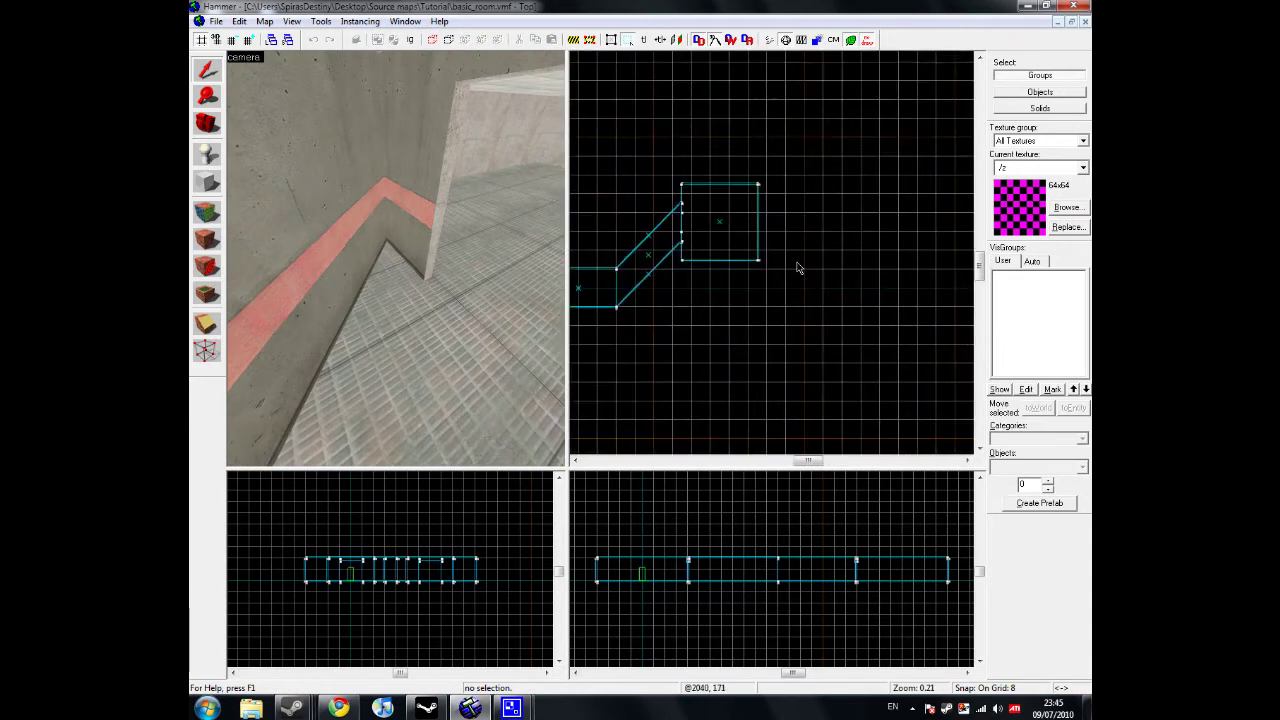
{"action": "key", "text": "d"}
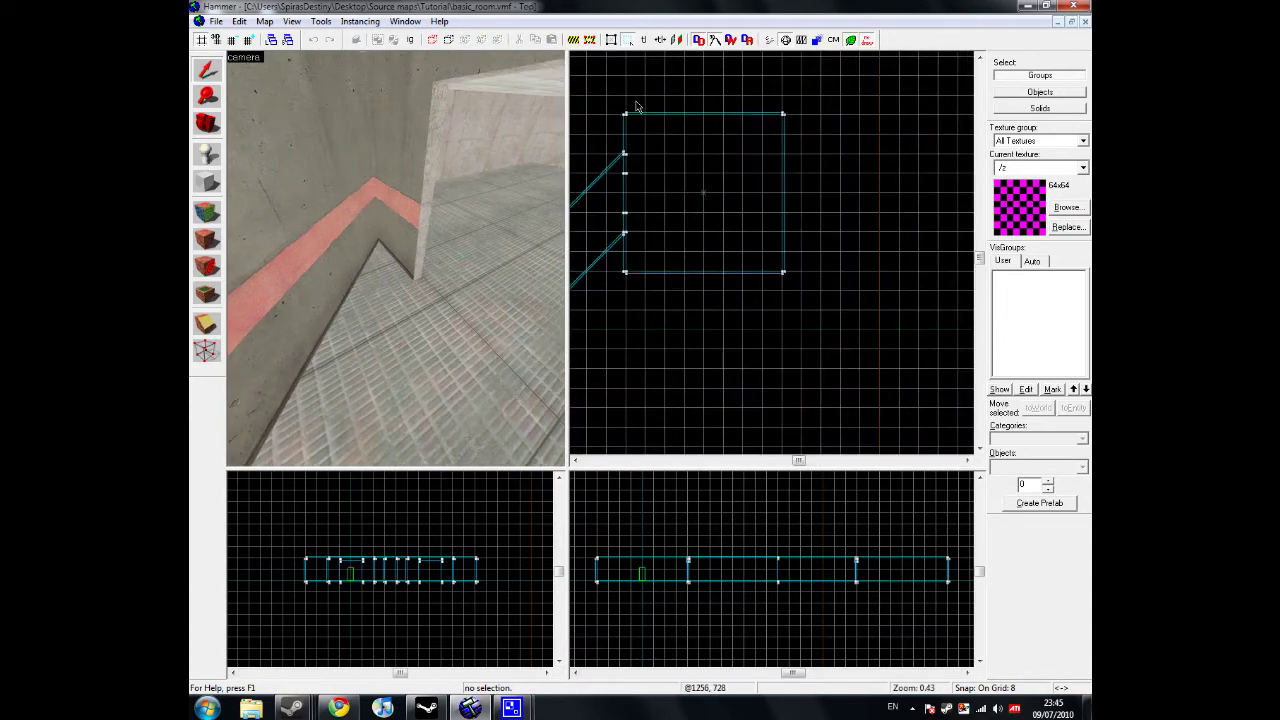
Select only the far room's solids, leaving out the angled corridor, and move the room about 264 units away from the corridor
{"action": "left_click_drag", "start_coordinate": [619, 91], "coordinate": [829, 310]}
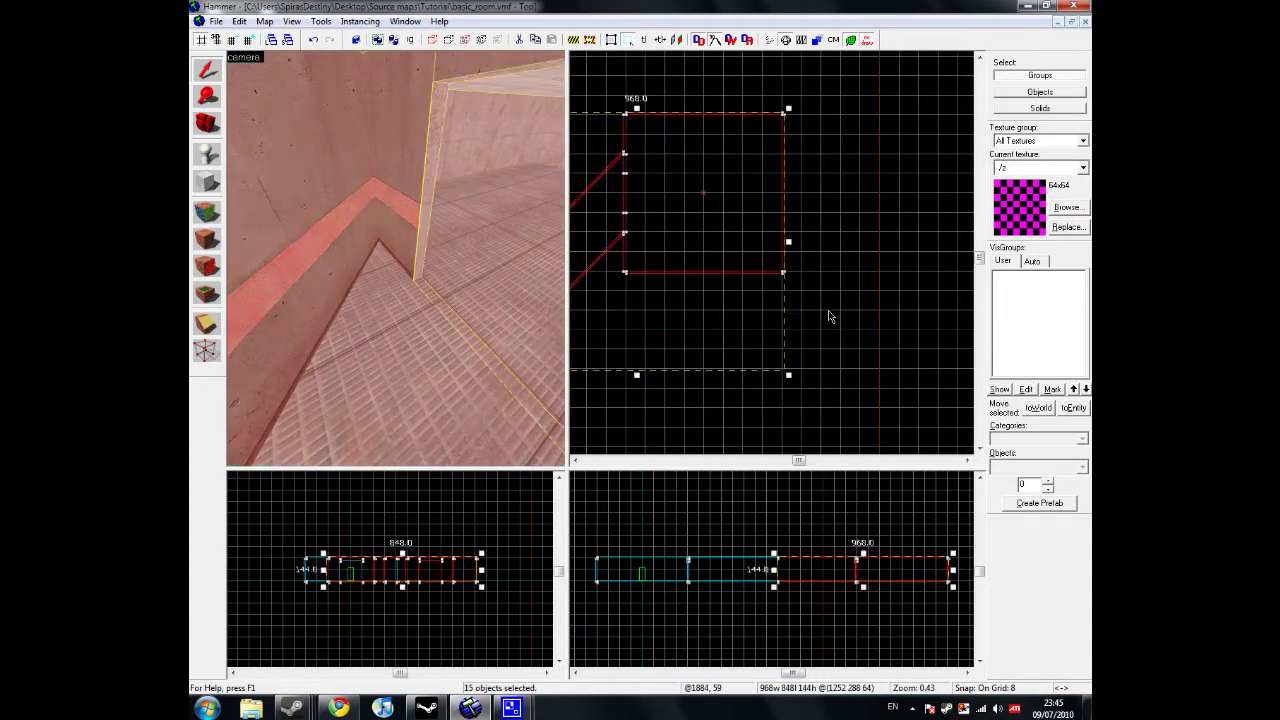
{"action": "left_click", "coordinate": [395, 350], "text": "ctrl"}
{"action": "left_click", "coordinate": [323, 241], "text": "ctrl"}
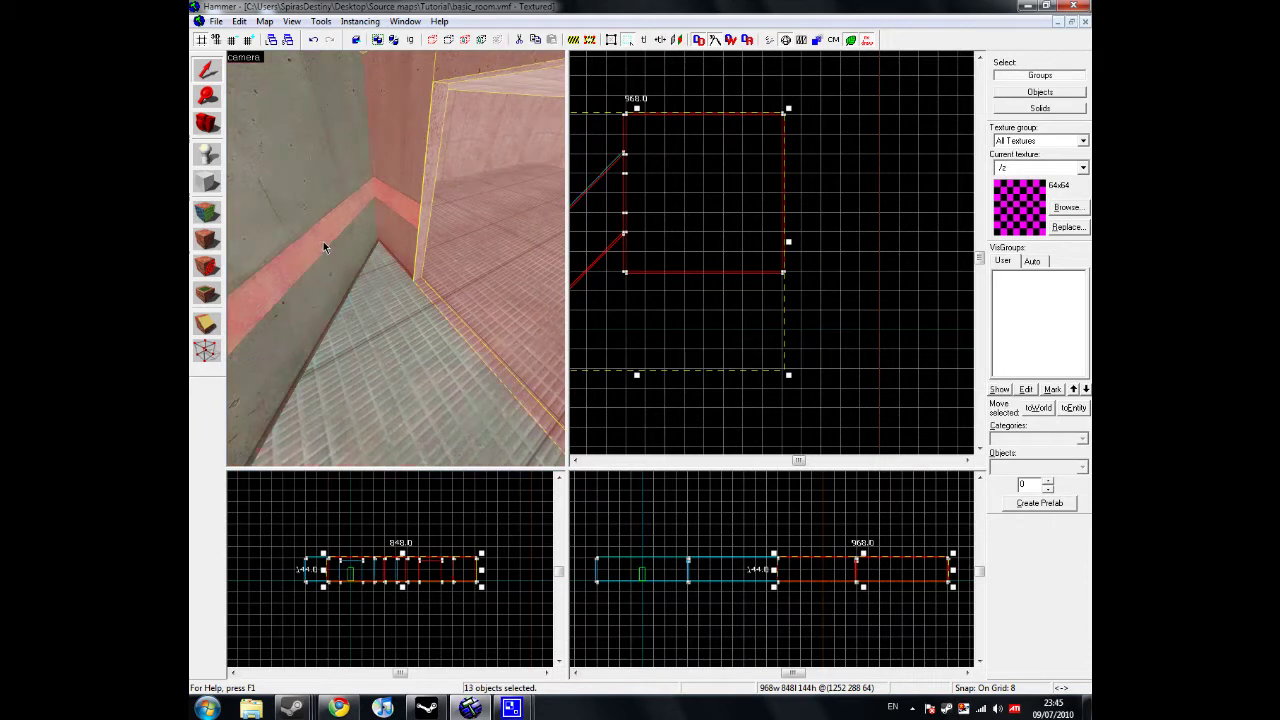
{"action": "key", "text": "z"}
{"action": "left_click", "coordinate": [397, 260], "text": "ctrl"}
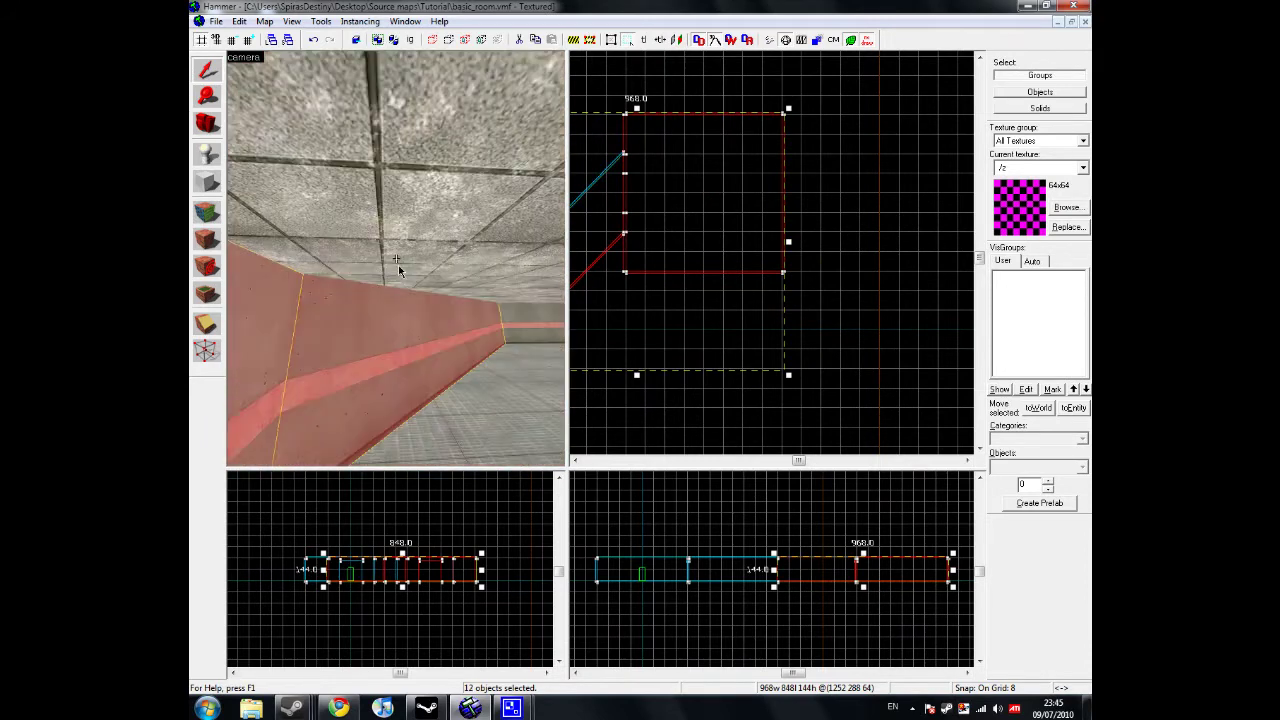
{"action": "left_click", "coordinate": [397, 260], "text": "ctrl"}
{"action": "key", "text": "z"}
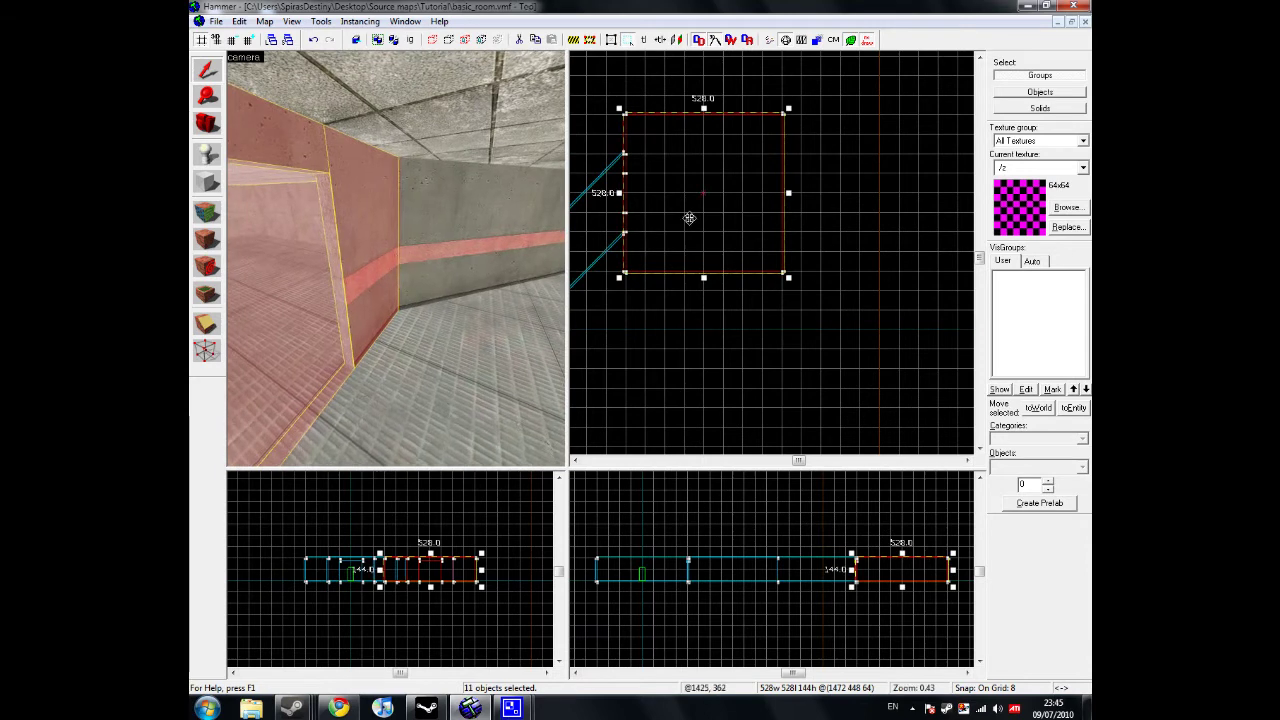
{"action": "left_click_drag", "start_coordinate": [690, 218], "coordinate": [769, 217]}
{"action": "left_click", "coordinate": [743, 320]}
Create a floor block 264 by 256 units and 8 units thick, textured tools/toolsnodraw, across the gap between corridor and room
{"action": "key", "text": "z"}
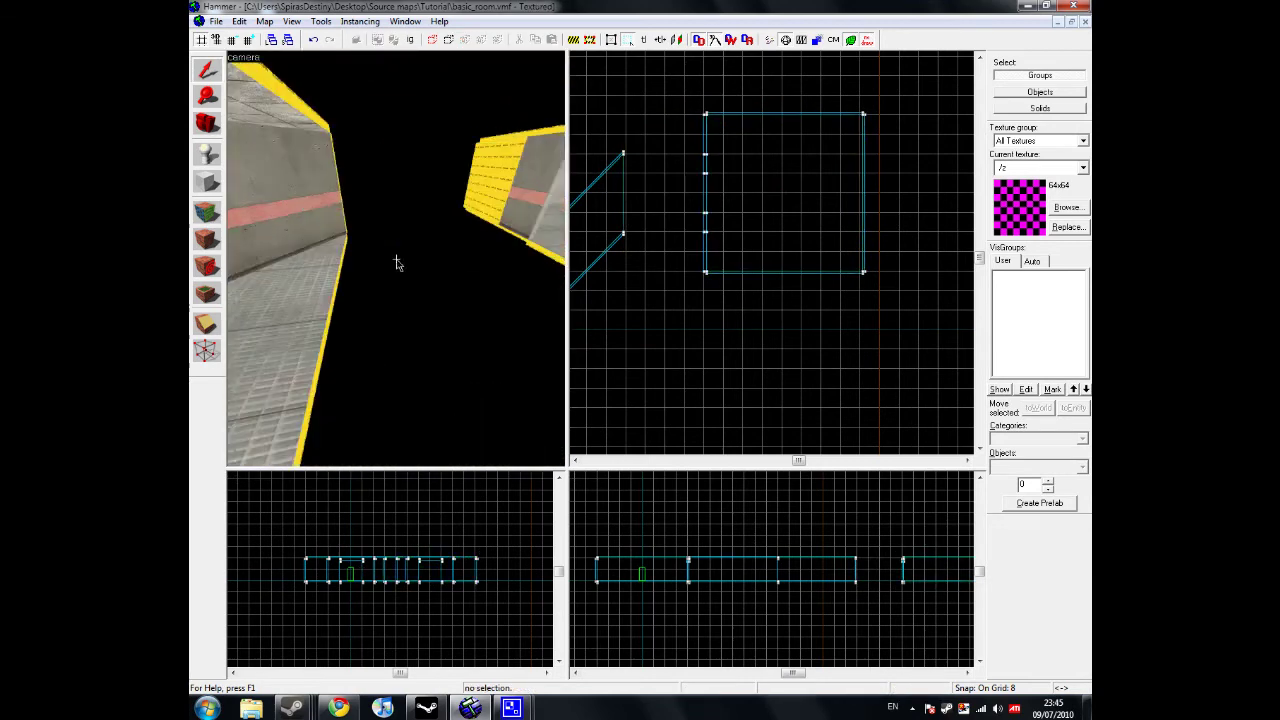
{"action": "key", "text": "z"}
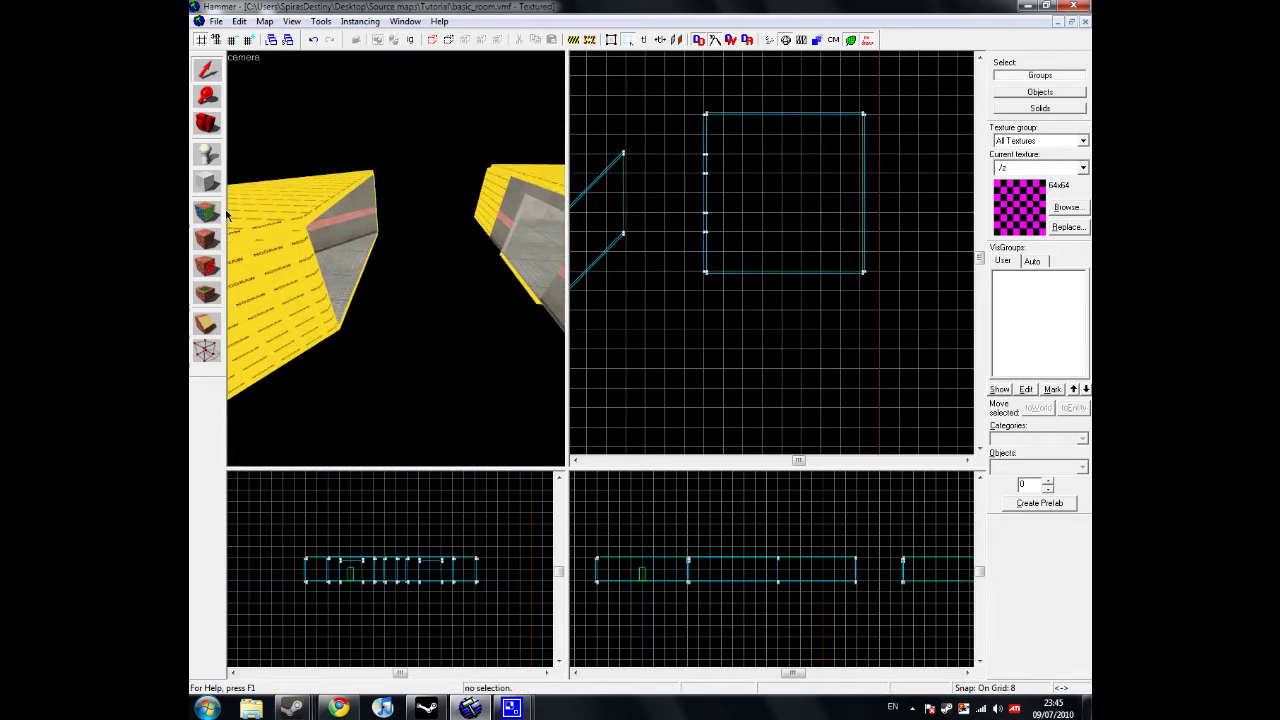
{"action": "left_click", "coordinate": [210, 213]}
{"action": "left_click", "coordinate": [257, 262]}
{"action": "left_click", "coordinate": [206, 181]}
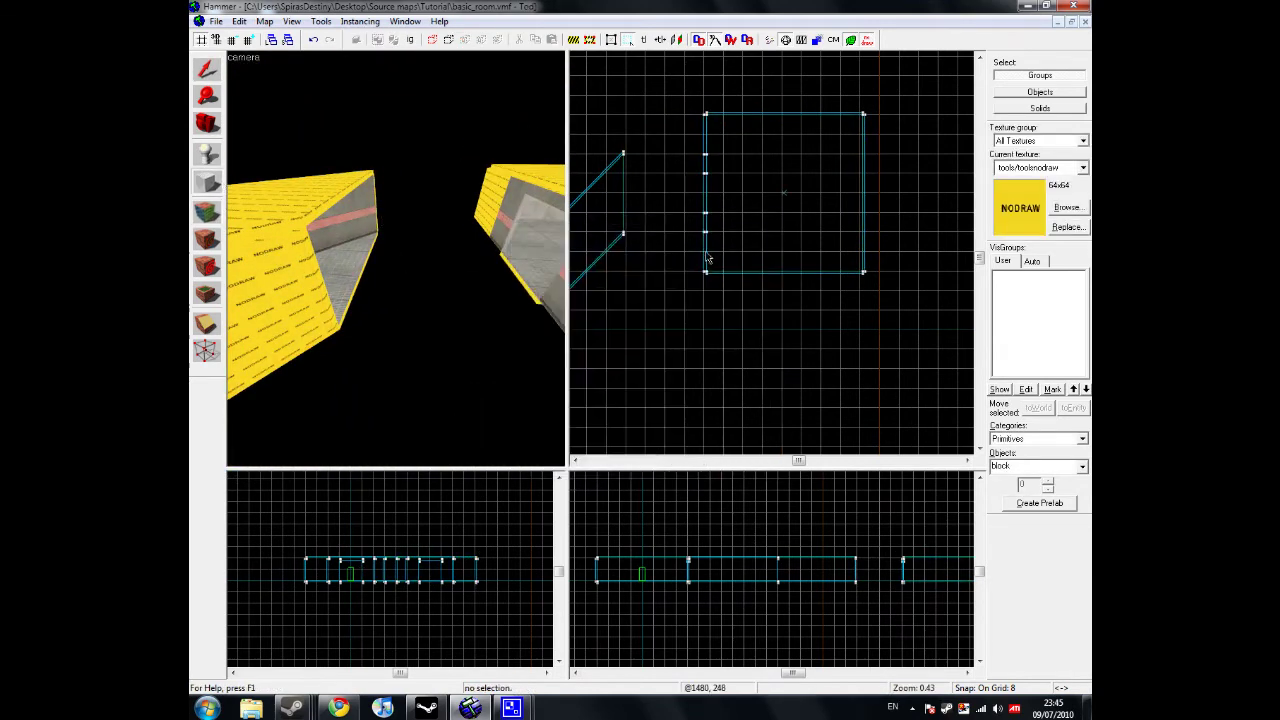
{"action": "scroll", "coordinate": [610, 187], "scroll_direction": "up", "scroll_amount": 2}
{"action": "scroll", "coordinate": [613, 147], "scroll_direction": "up", "scroll_amount": 2}
{"action": "left_click_drag", "start_coordinate": [600, 125], "coordinate": [893, 405]}
{"action": "scroll", "coordinate": [830, 520], "scroll_direction": "up", "scroll_amount": 4}
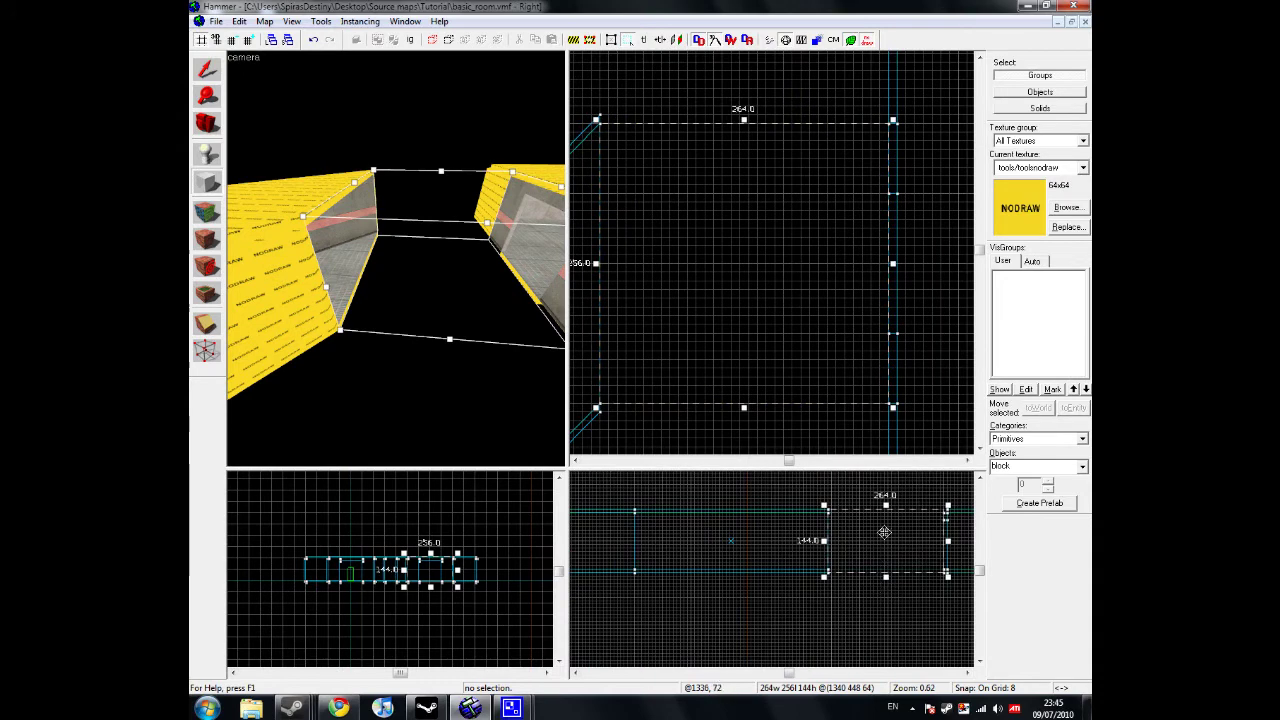
{"action": "left_click_drag", "start_coordinate": [885, 507], "coordinate": [886, 571]}
{"action": "scroll", "coordinate": [886, 580], "scroll_direction": "up", "scroll_amount": 2}
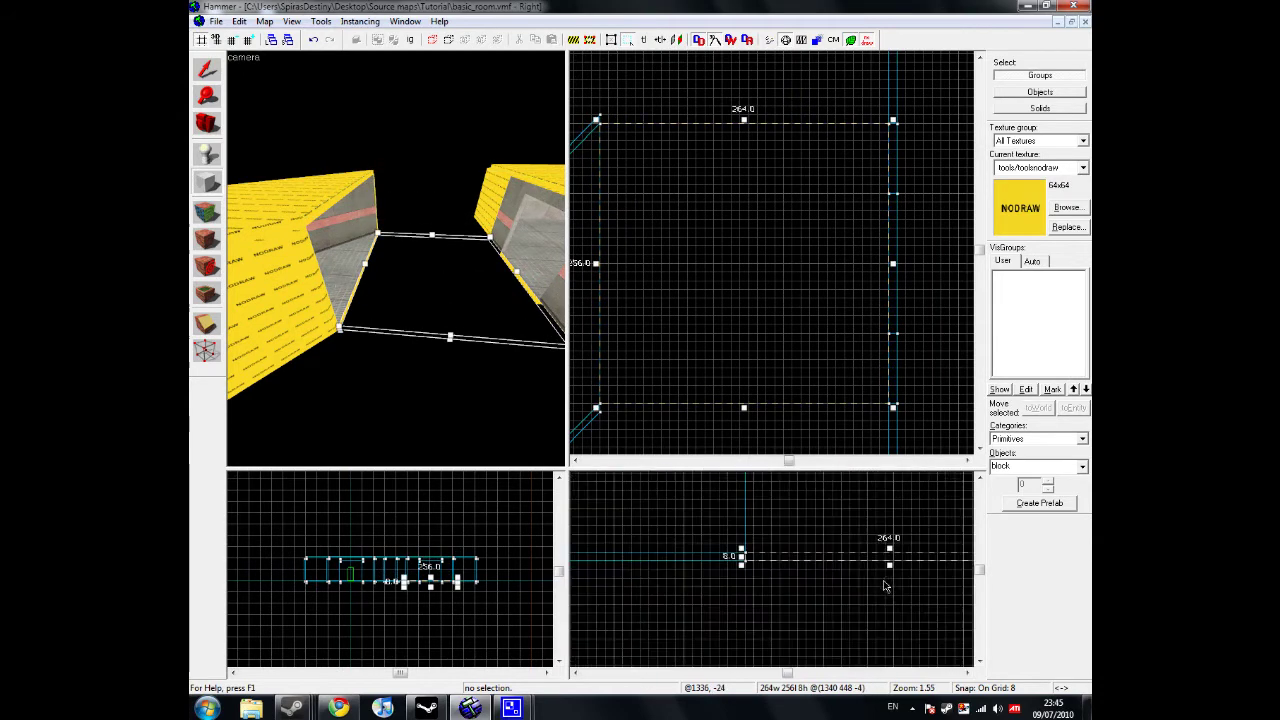
{"action": "key", "text": "Return"}
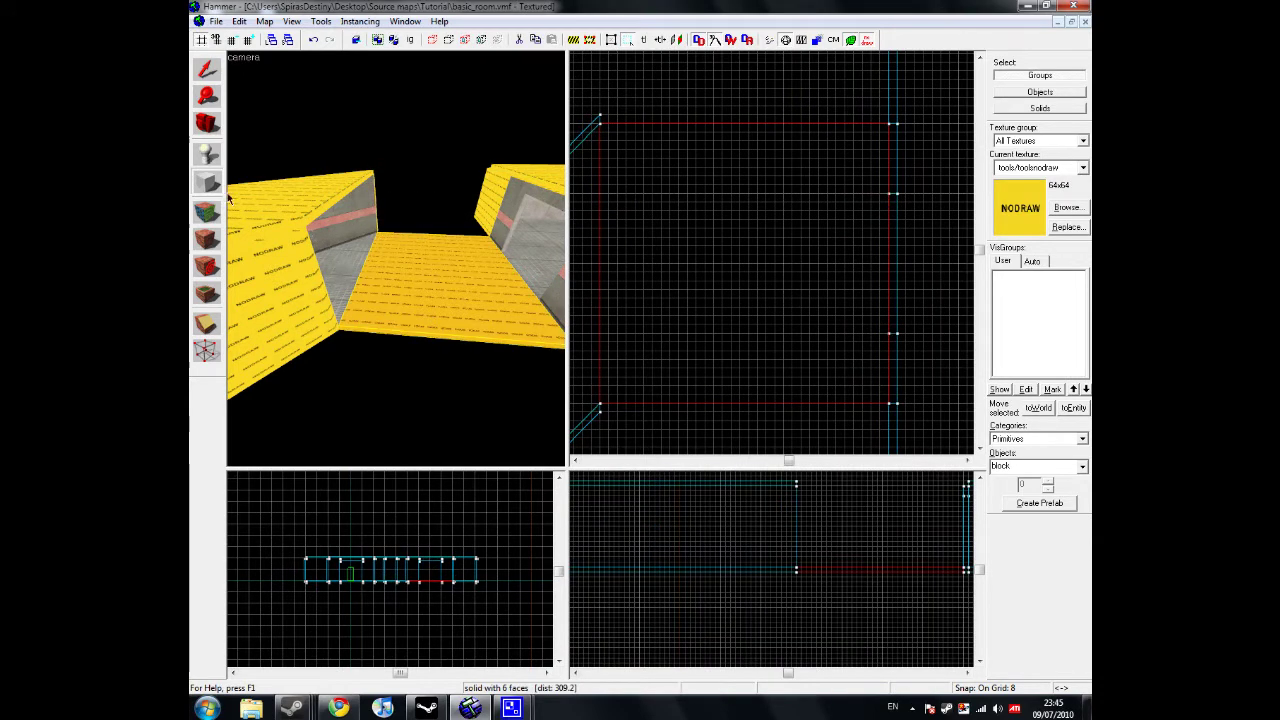
Copy the straight corridor's side wall into the gap, resize it to 264 units long, and duplicate it along the opposite side
{"action": "key", "text": "z"}
{"action": "key", "text": "w"}
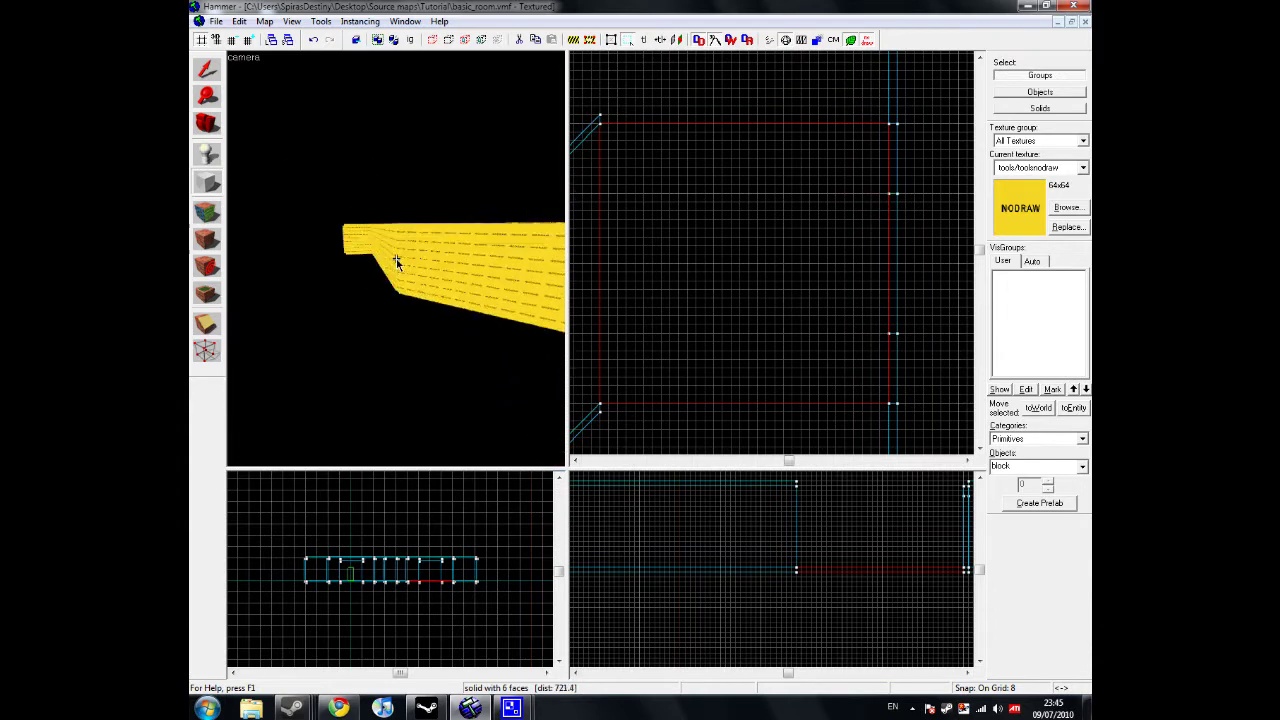
{"action": "left_click", "coordinate": [207, 70]}
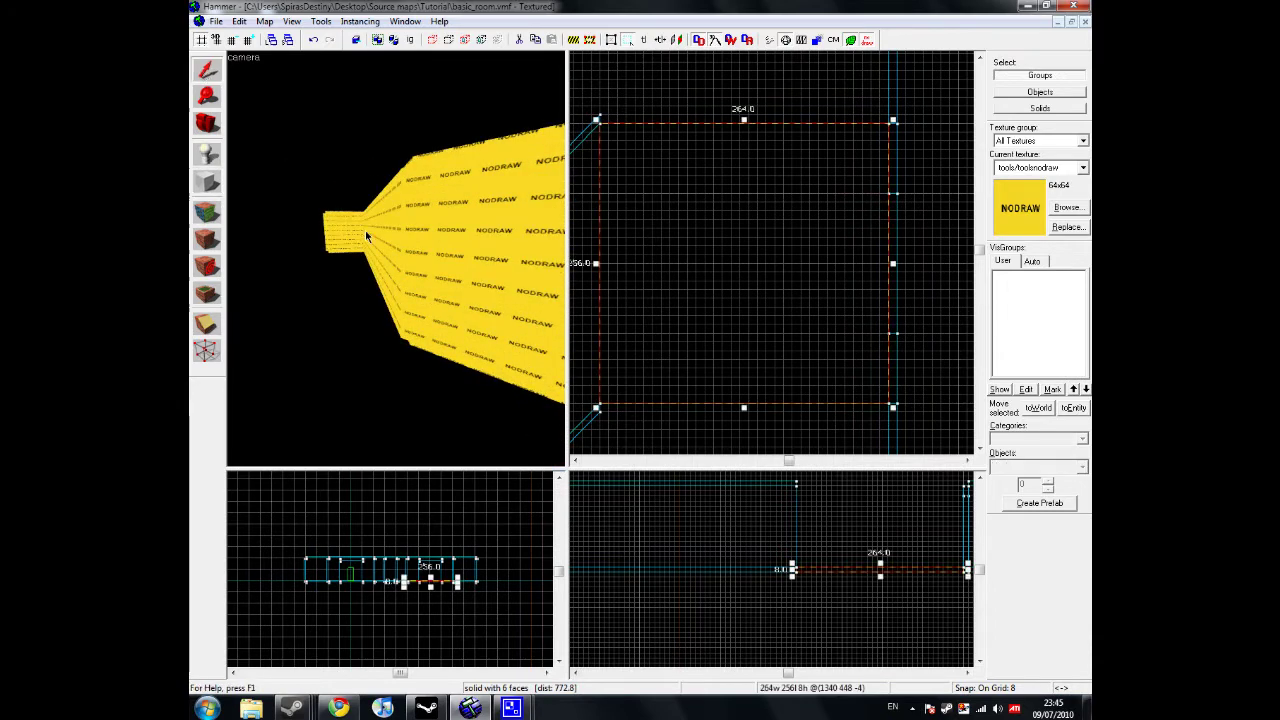
{"action": "left_click", "coordinate": [396, 254]}
{"action": "scroll", "coordinate": [669, 267], "scroll_direction": "down", "scroll_amount": 3}
{"action": "scroll", "coordinate": [700, 280], "scroll_direction": "up", "scroll_amount": 5}
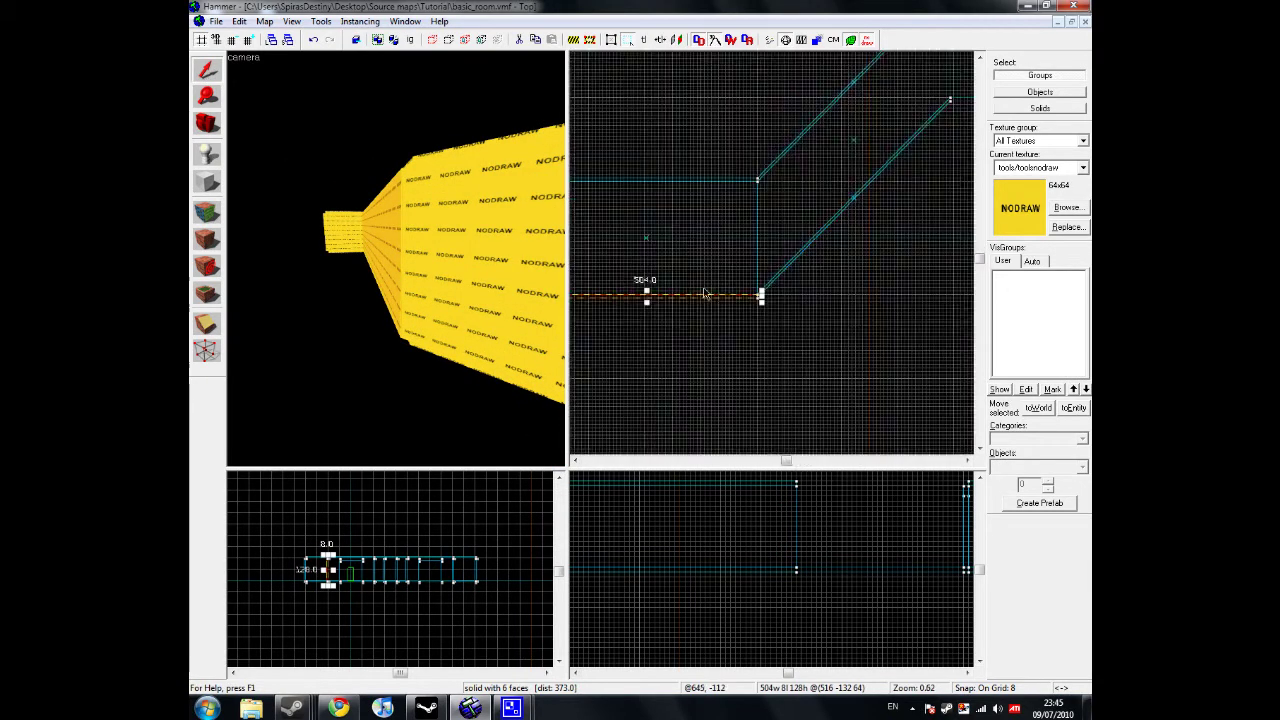
{"action": "mouse_move", "coordinate": [690, 295]}
{"action": "left_mouse_down"}
{"action": "mouse_move", "coordinate": [915, 105]}
{"action": "mouse_move", "coordinate": [840, 110]}
{"action": "mouse_move", "coordinate": [926, 160]}
{"action": "mouse_move", "coordinate": [908, 174]}
{"action": "mouse_move", "coordinate": [918, 184]}
{"action": "mouse_move", "coordinate": [831, 191]}
{"action": "left_mouse_up"}
{"action": "left_click_drag", "start_coordinate": [463, 270], "coordinate": [396, 262]}
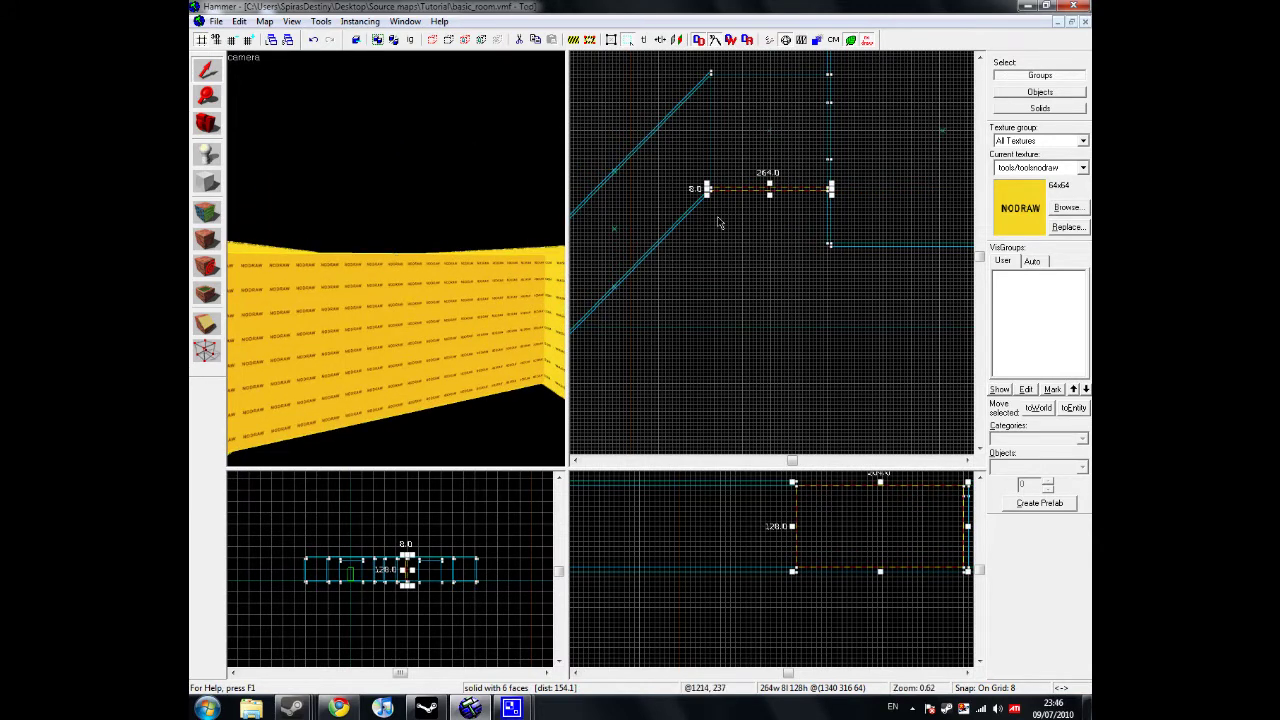
{"action": "left_click_drag", "start_coordinate": [746, 189], "coordinate": [748, 73], "text": "shift"}
{"action": "left_click", "coordinate": [714, 272]}
Duplicate the gap's floor block upward to form the ceiling of the new corridor section
{"action": "key", "text": "z"}
{"action": "left_click_drag", "start_coordinate": [396, 262], "coordinate": [394, 263]}
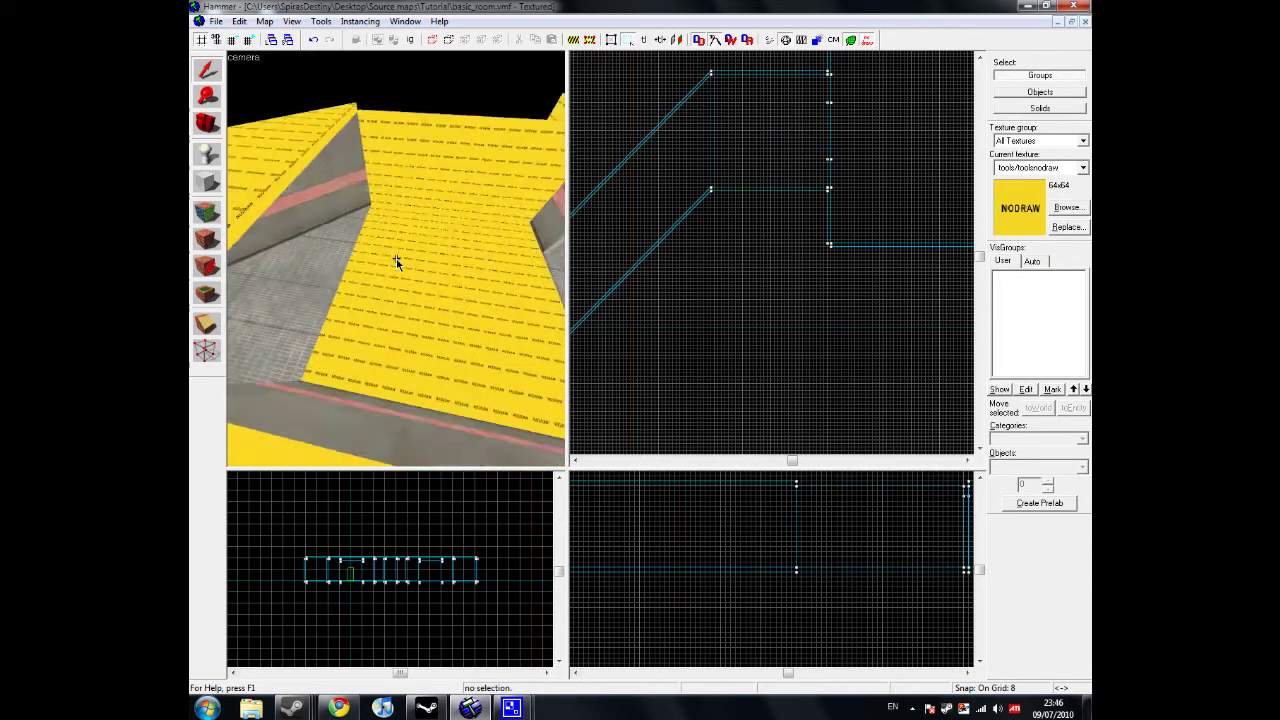
{"action": "left_click", "coordinate": [400, 263]}
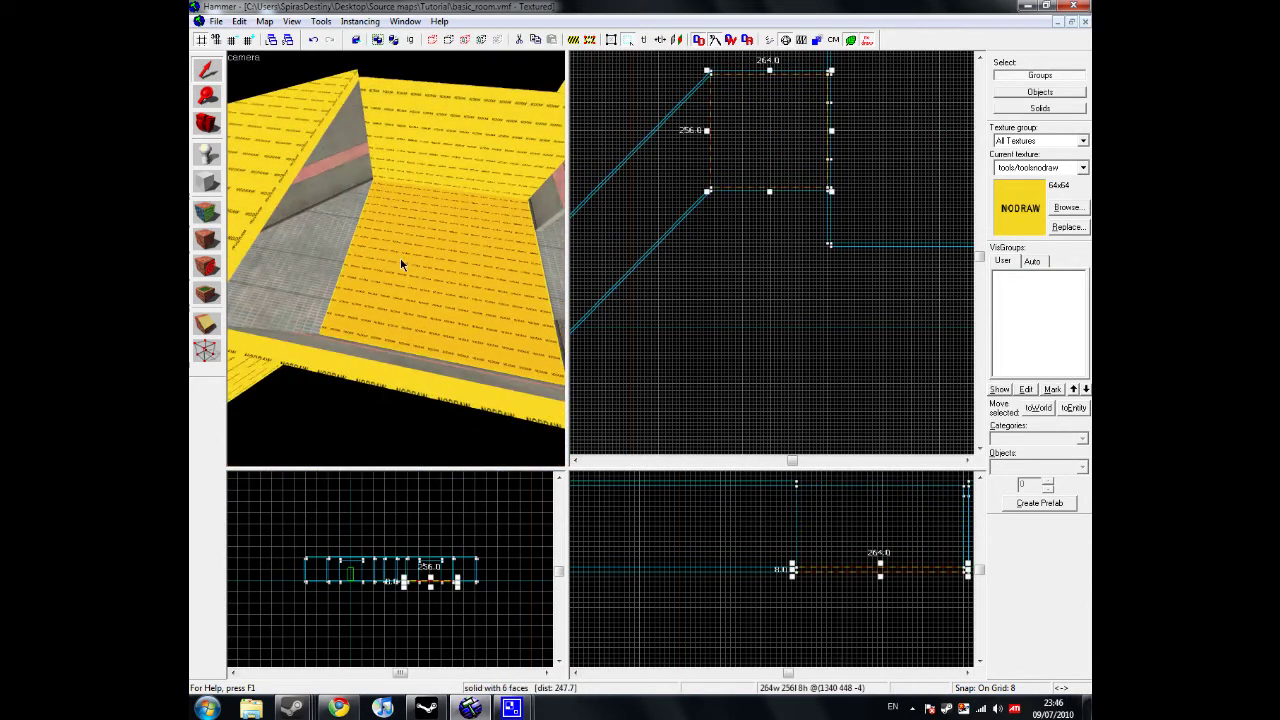
{"action": "left_click_drag", "start_coordinate": [840, 578], "coordinate": [837, 483]}
{"action": "left_click", "coordinate": [834, 579]}
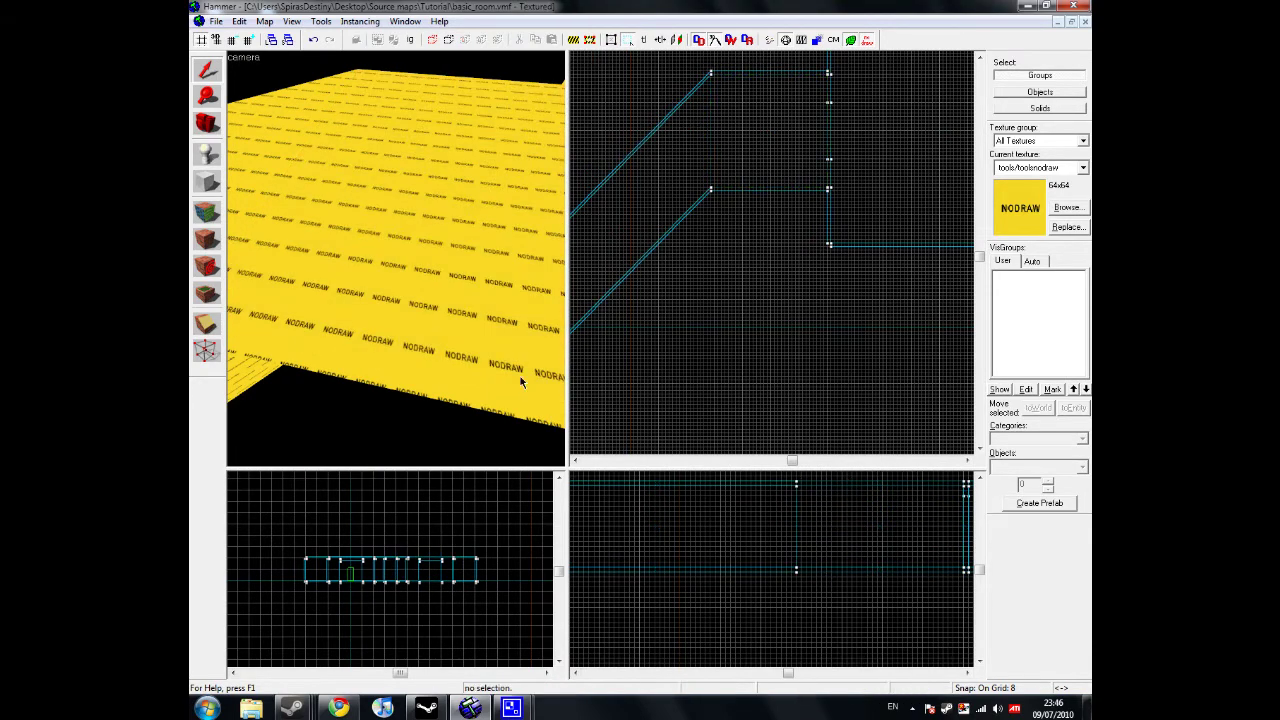
Apply the existing corridor's lab/ceramic_floor texture to the floor of the new corridor section
{"action": "key", "text": "z"}
{"action": "key", "text": "w"}
{"action": "key", "text": "s"}
{"action": "key", "text": "w"}
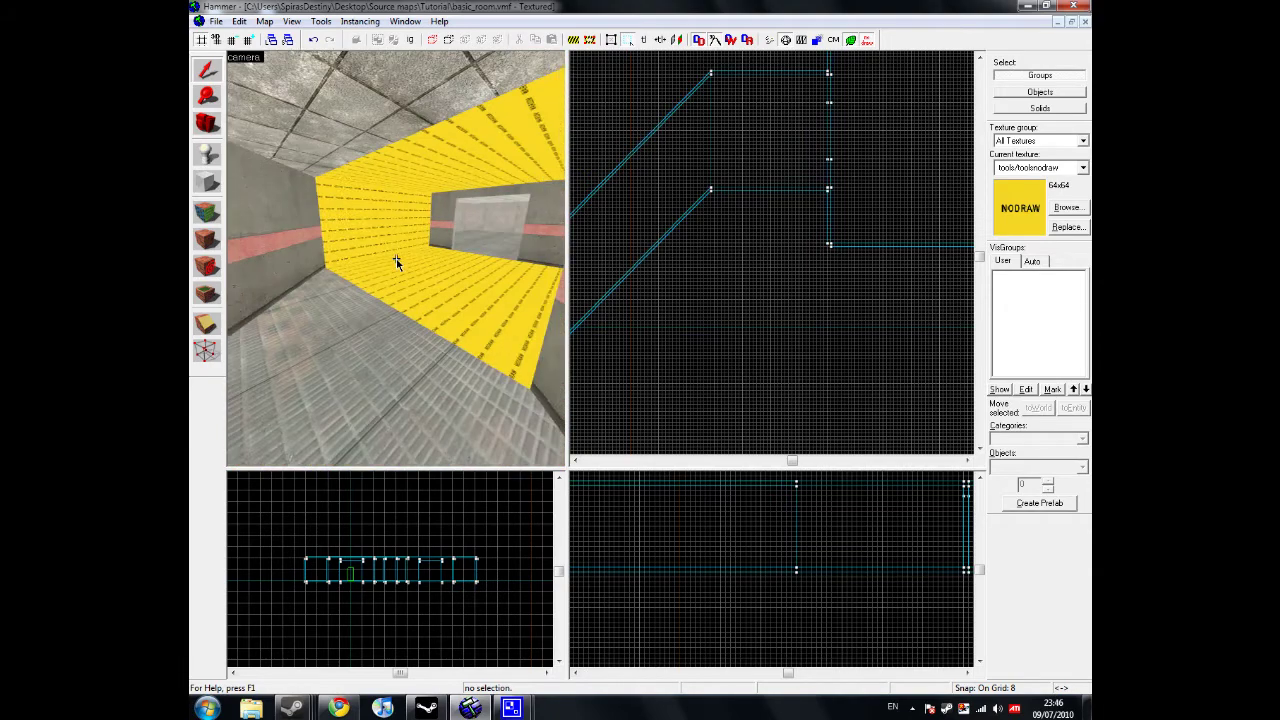
{"action": "left_click", "coordinate": [205, 213]}
{"action": "left_click", "coordinate": [380, 328]}
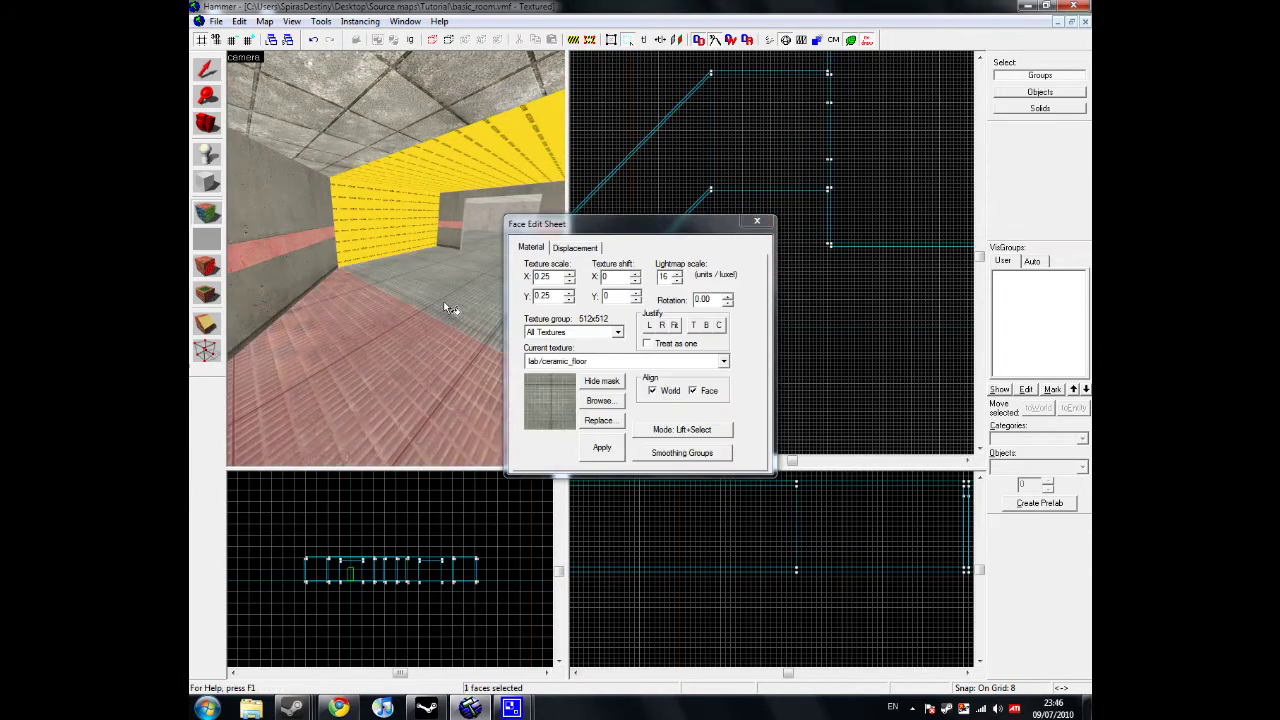
{"action": "key", "text": "w"}
Apply concrete/concretewall011h_red to the new section's inner walls and tile/prodceilingtilea to its ceiling, finishing the face editing
{"action": "left_click", "coordinate": [396, 258]}
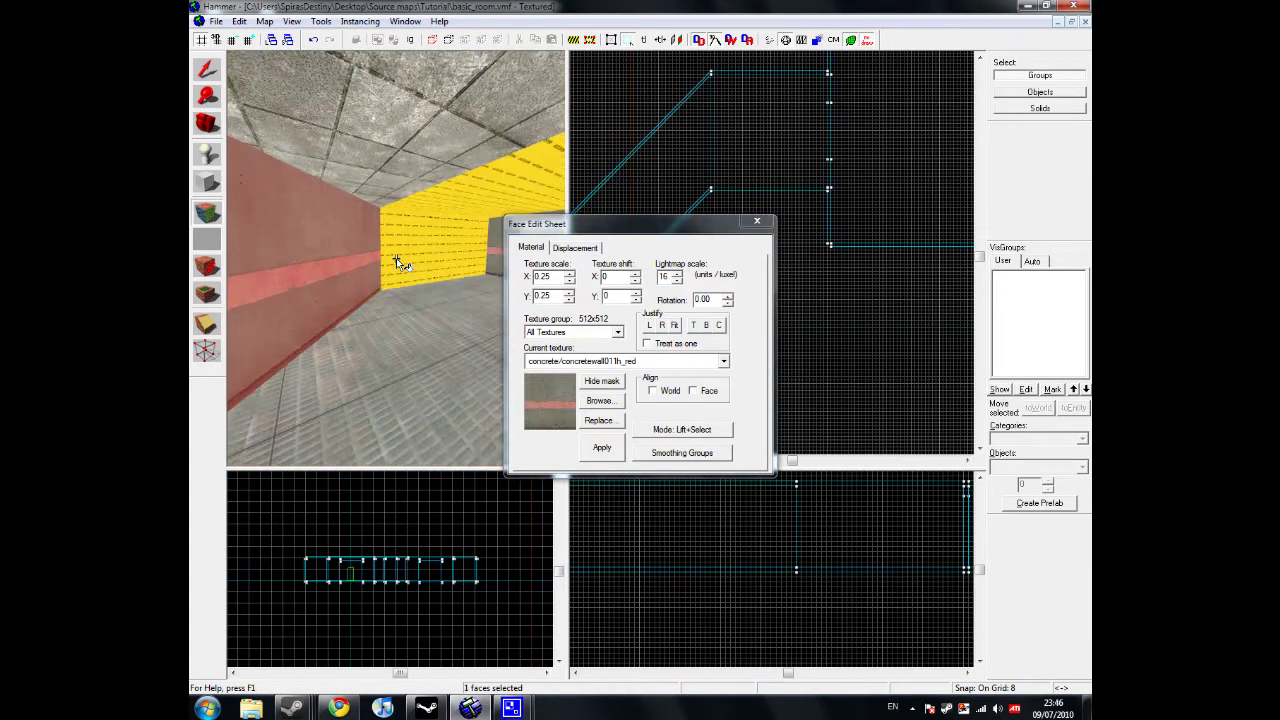
{"action": "left_click", "coordinate": [396, 258]}
{"action": "right_click", "coordinate": [396, 258]}
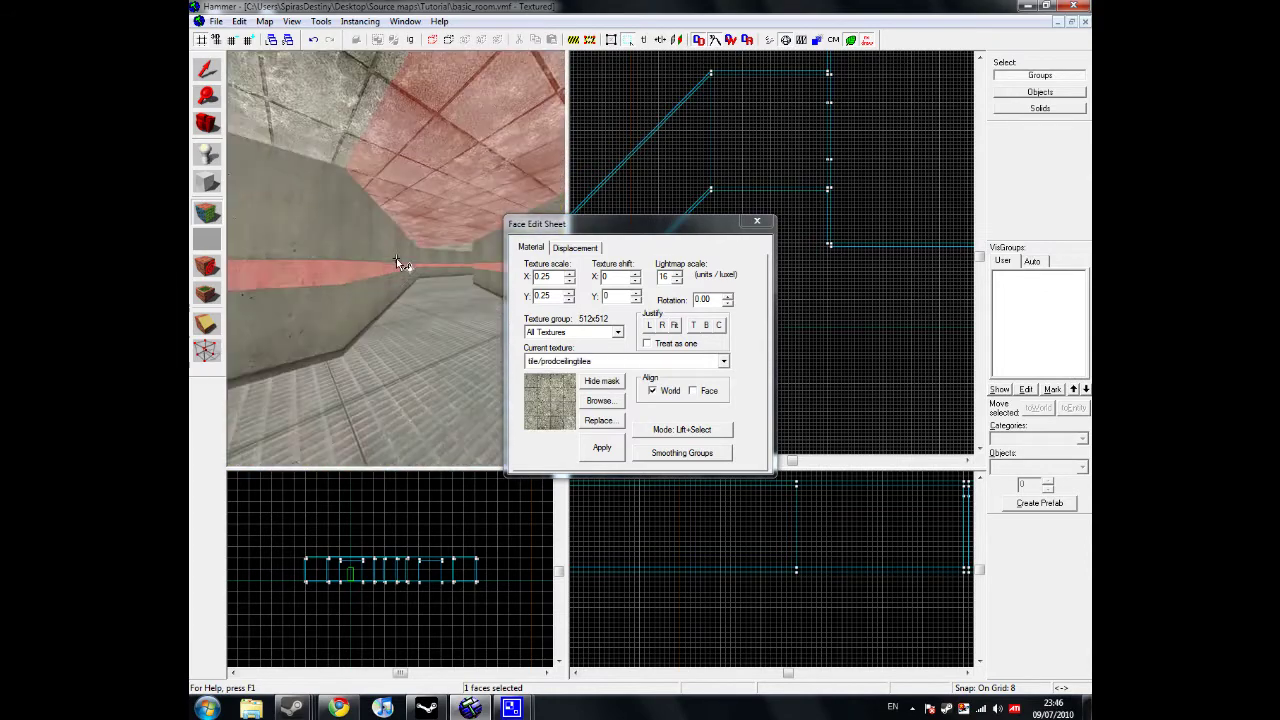
{"action": "key", "text": "w"}
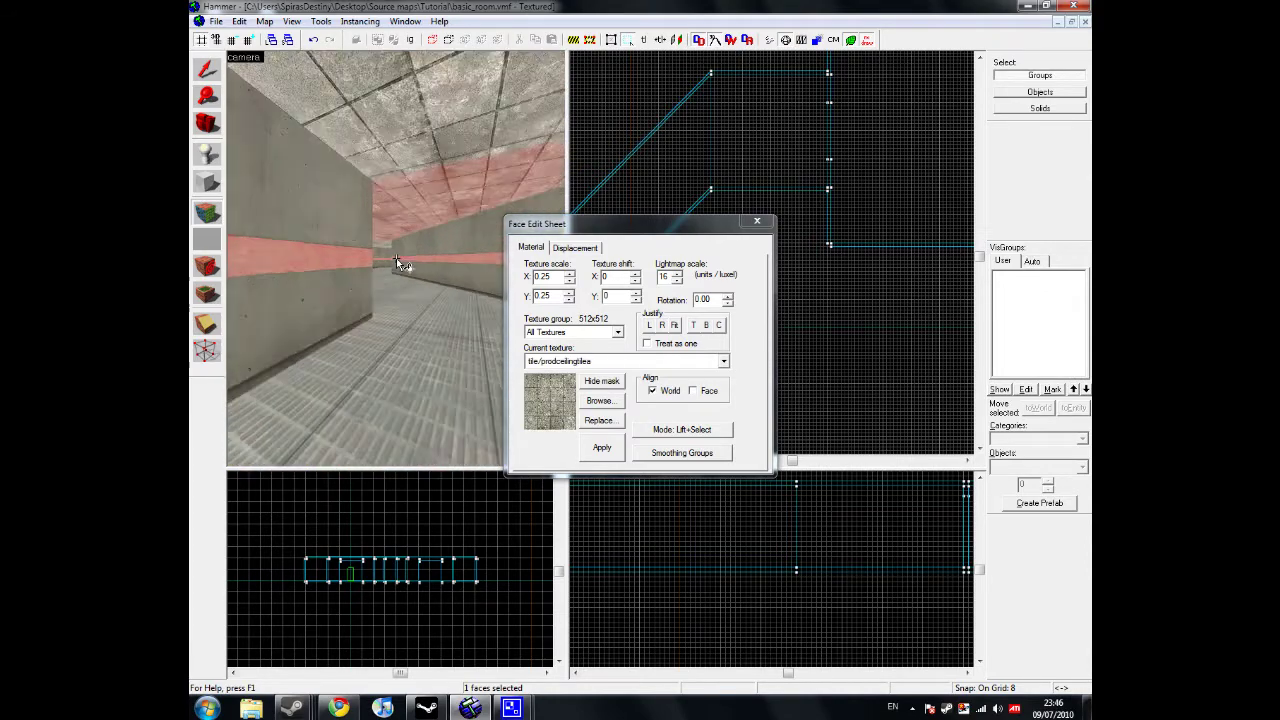
{"action": "key", "text": "w"}
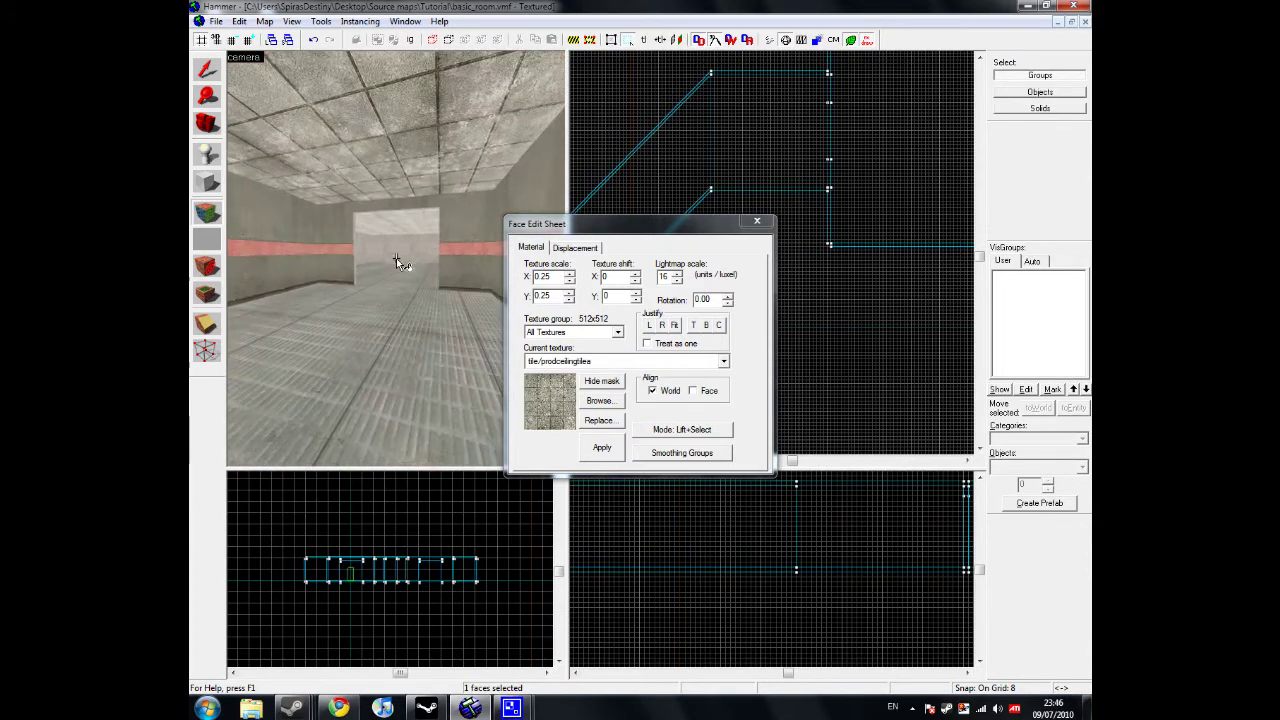
{"action": "left_click_drag", "start_coordinate": [396, 258], "coordinate": [396, 258]}
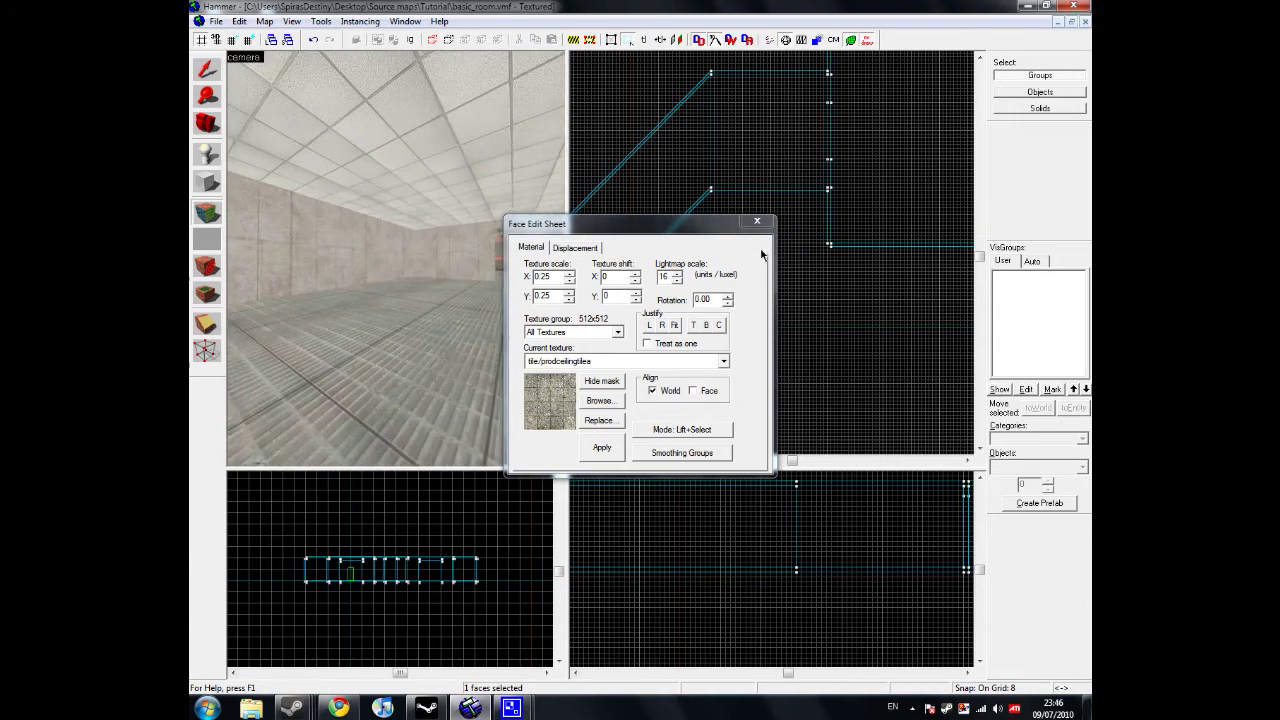
{"action": "left_click", "coordinate": [755, 223]}
Choose tools/toolsnodraw as the current texture for new brushes
{"action": "left_click_drag", "start_coordinate": [395, 367], "coordinate": [396, 262]}
{"action": "key", "text": "w"}
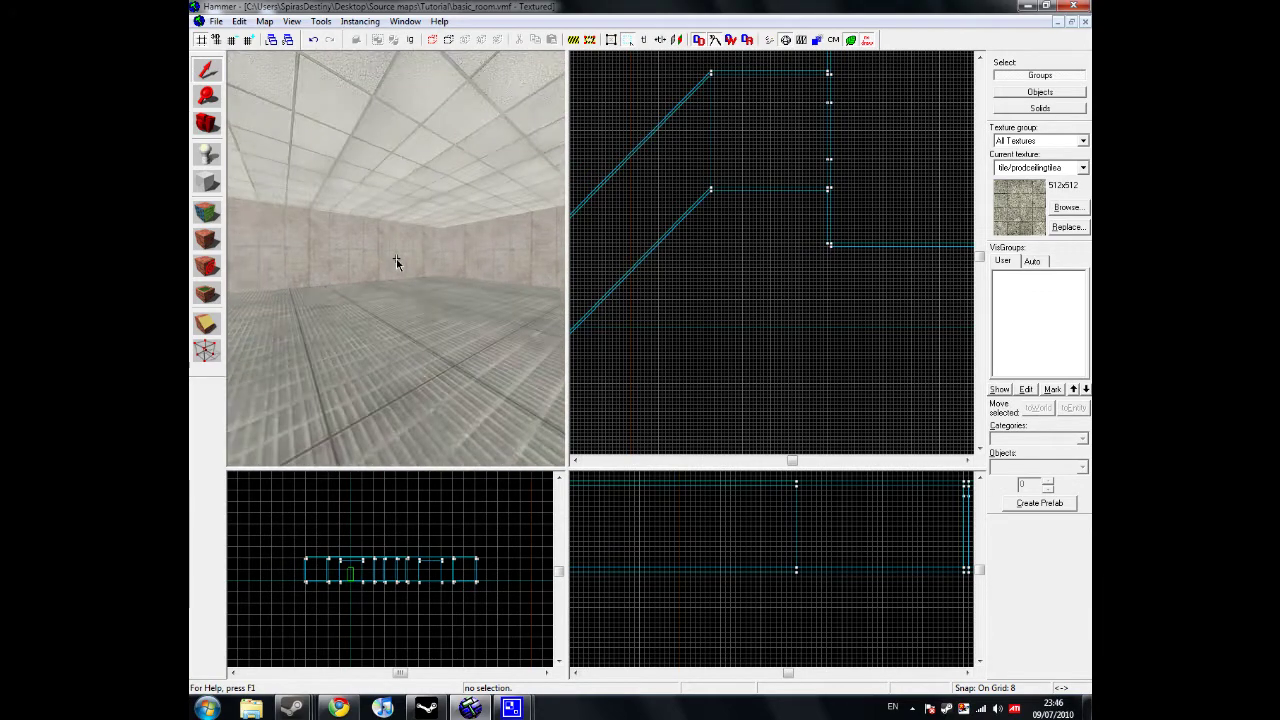
{"action": "left_click_drag", "start_coordinate": [396, 262], "coordinate": [396, 262]}
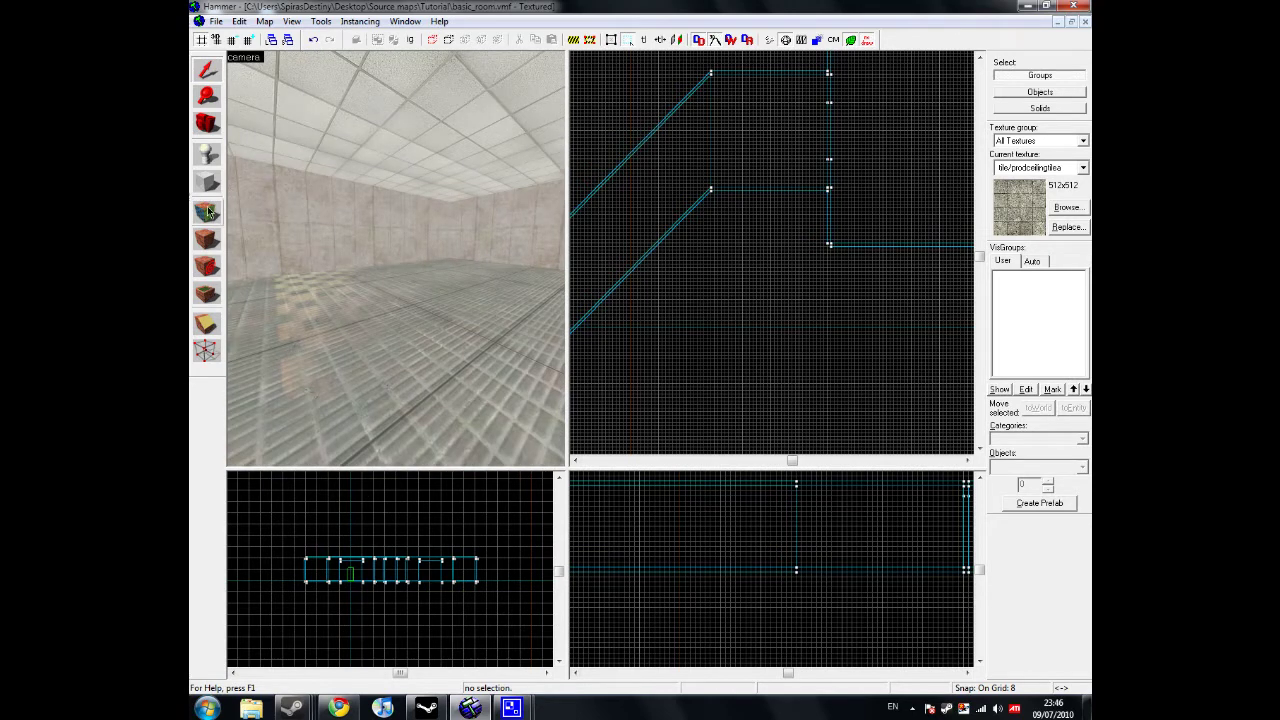
{"action": "left_click", "coordinate": [207, 212]}
{"action": "left_click", "coordinate": [600, 361]}
{"action": "left_click", "coordinate": [586, 534]}
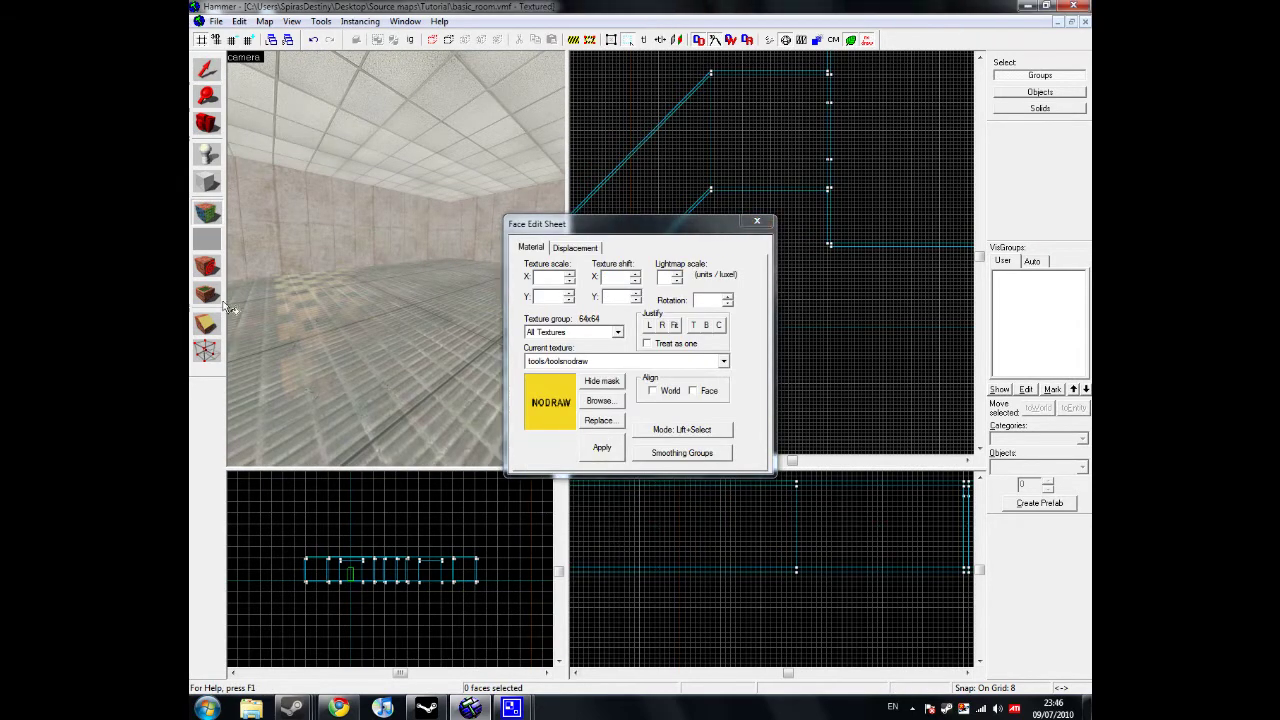
Create a nodraw block 8 units thick, 512 long and 128 high across the middle of the far room as a dividing wall
{"action": "left_click", "coordinate": [207, 182]}
{"action": "scroll", "coordinate": [720, 260], "scroll_direction": "up", "scroll_amount": 6}
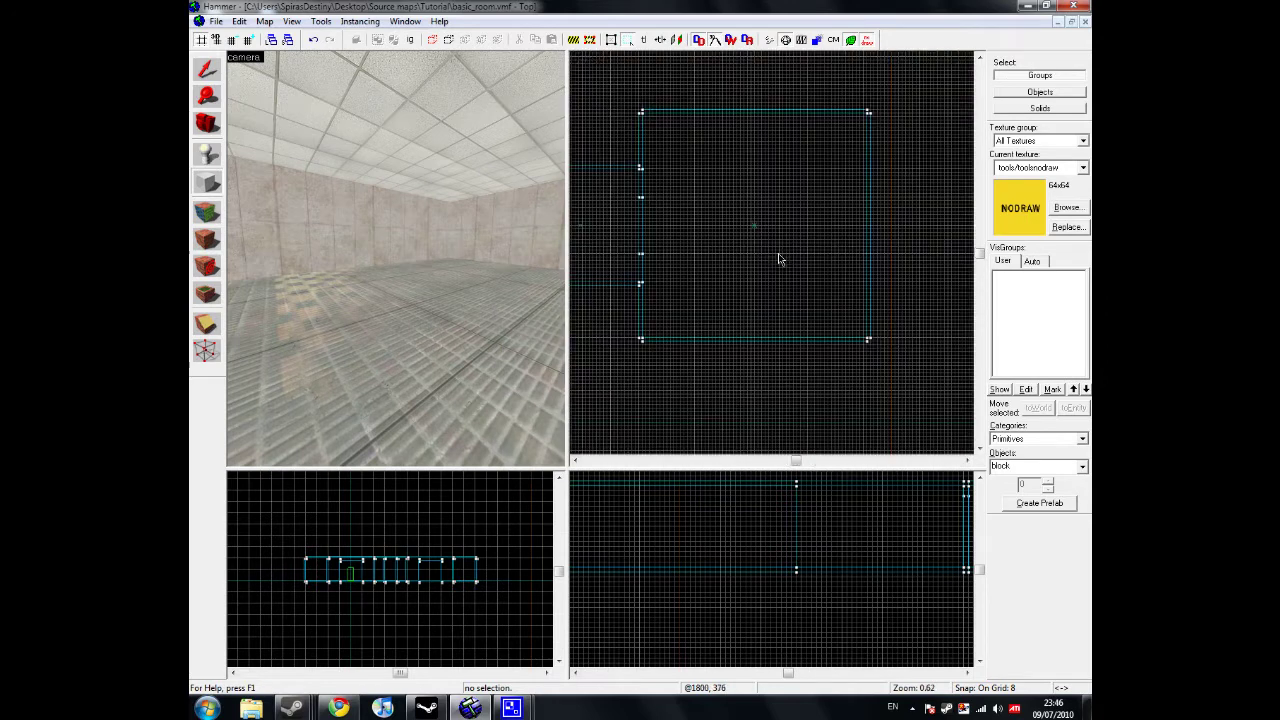
{"action": "scroll", "coordinate": [760, 194], "scroll_direction": "down", "scroll_amount": 3}
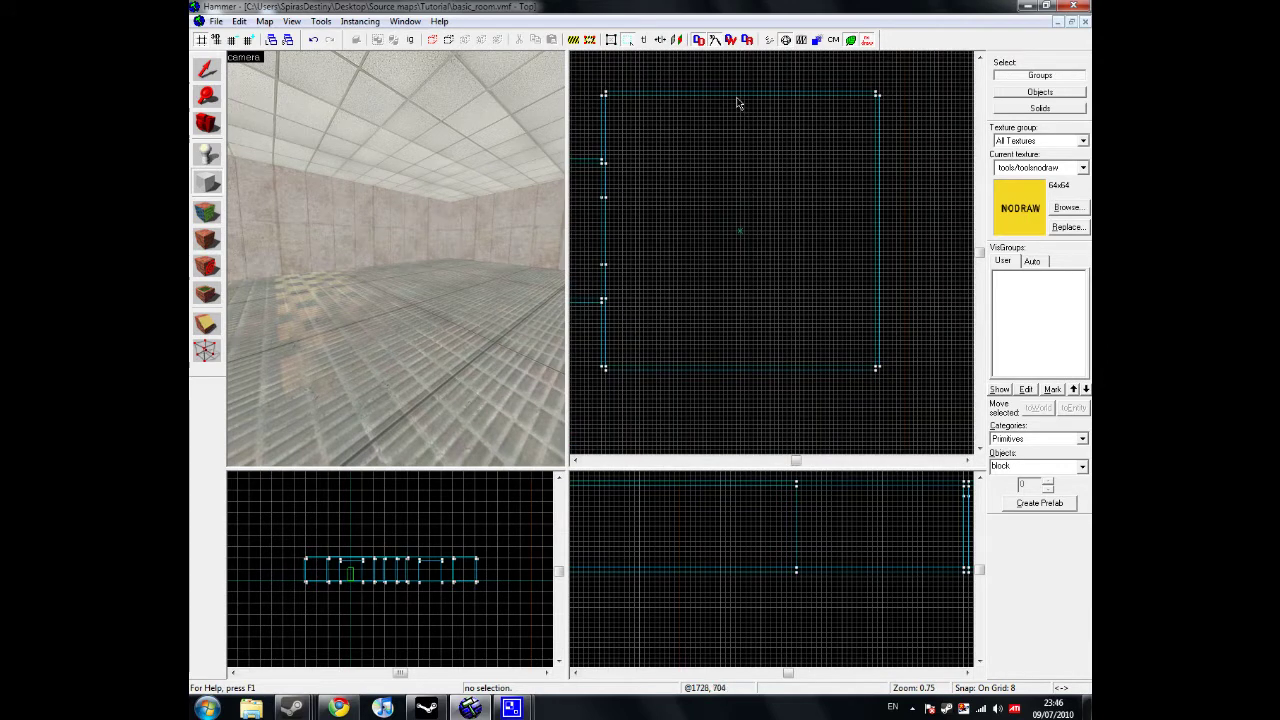
{"action": "left_click_drag", "start_coordinate": [737, 103], "coordinate": [740, 370]}
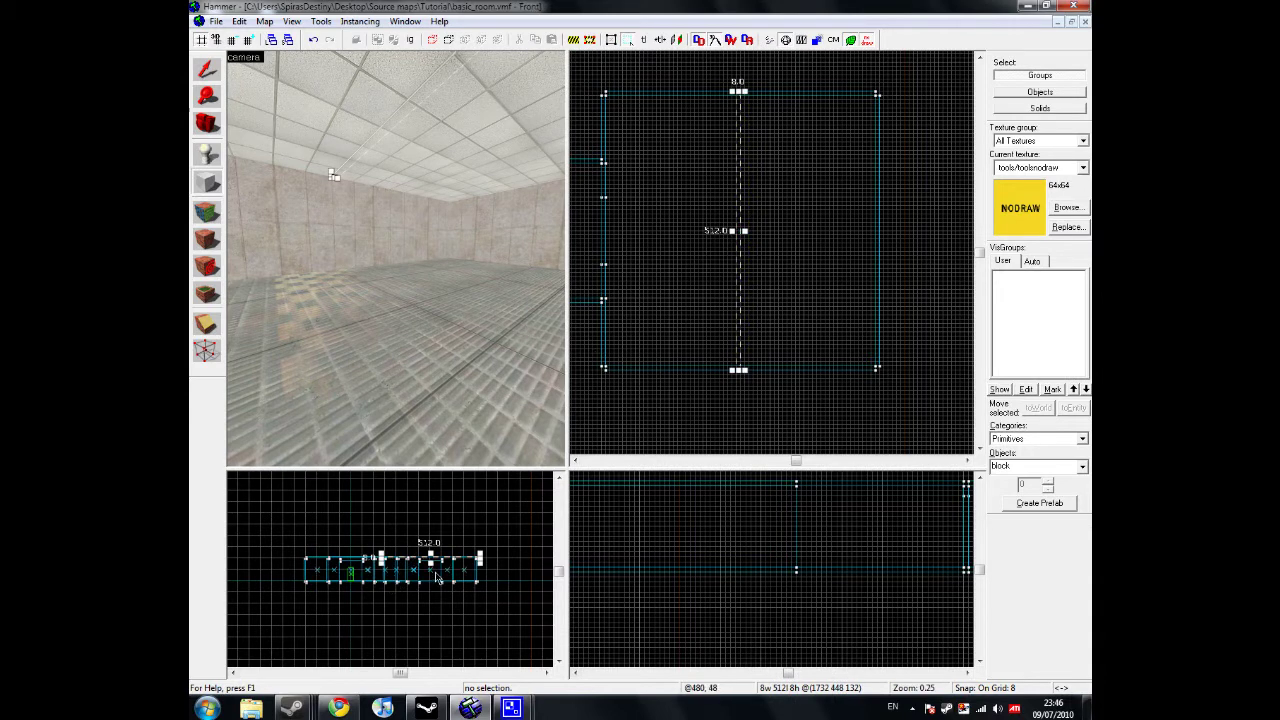
{"action": "left_click_drag", "start_coordinate": [430, 564], "coordinate": [431, 586]}
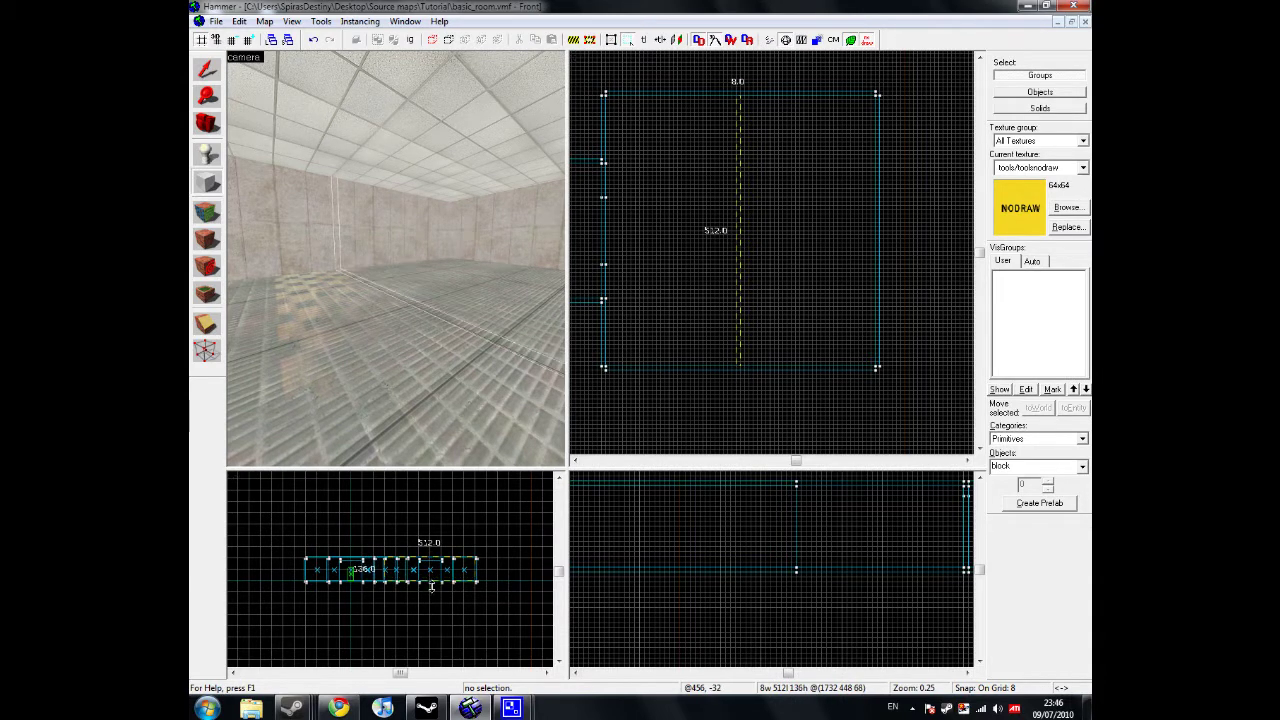
{"action": "scroll", "coordinate": [425, 575], "scroll_direction": "up", "scroll_amount": 3}
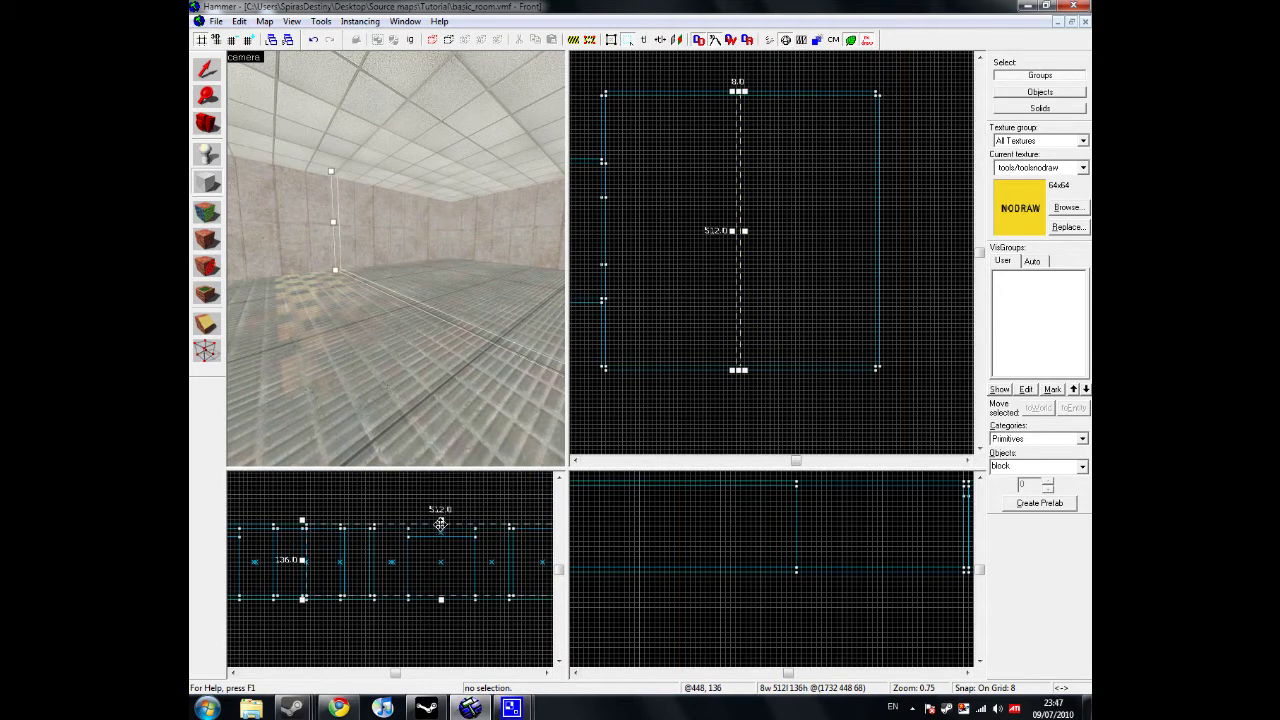
{"action": "left_click_drag", "start_coordinate": [440, 522], "coordinate": [440, 528]}
{"action": "key", "text": "Return"}
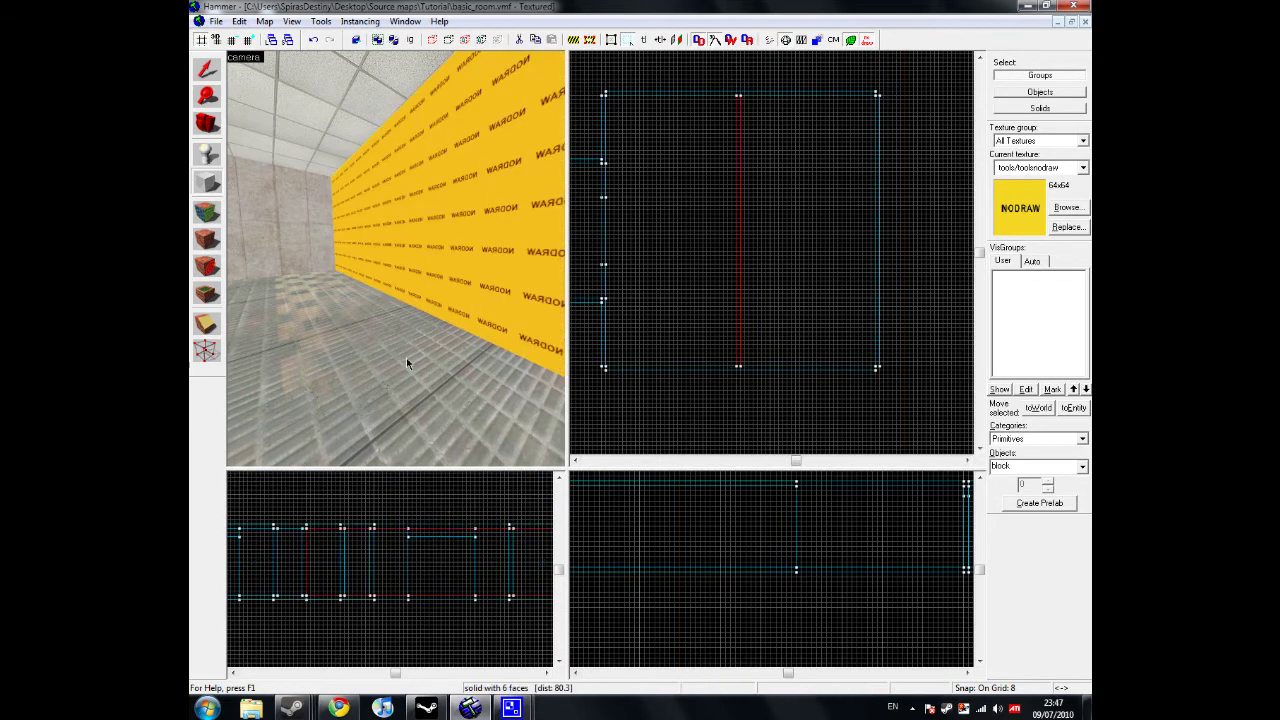
Apply the room's lab/labcrete00a wall texture to the new dividing wall, finishing the face editing
{"action": "key", "text": "z"}
{"action": "scroll", "coordinate": [396, 258], "scroll_direction": "down", "scroll_amount": 5}
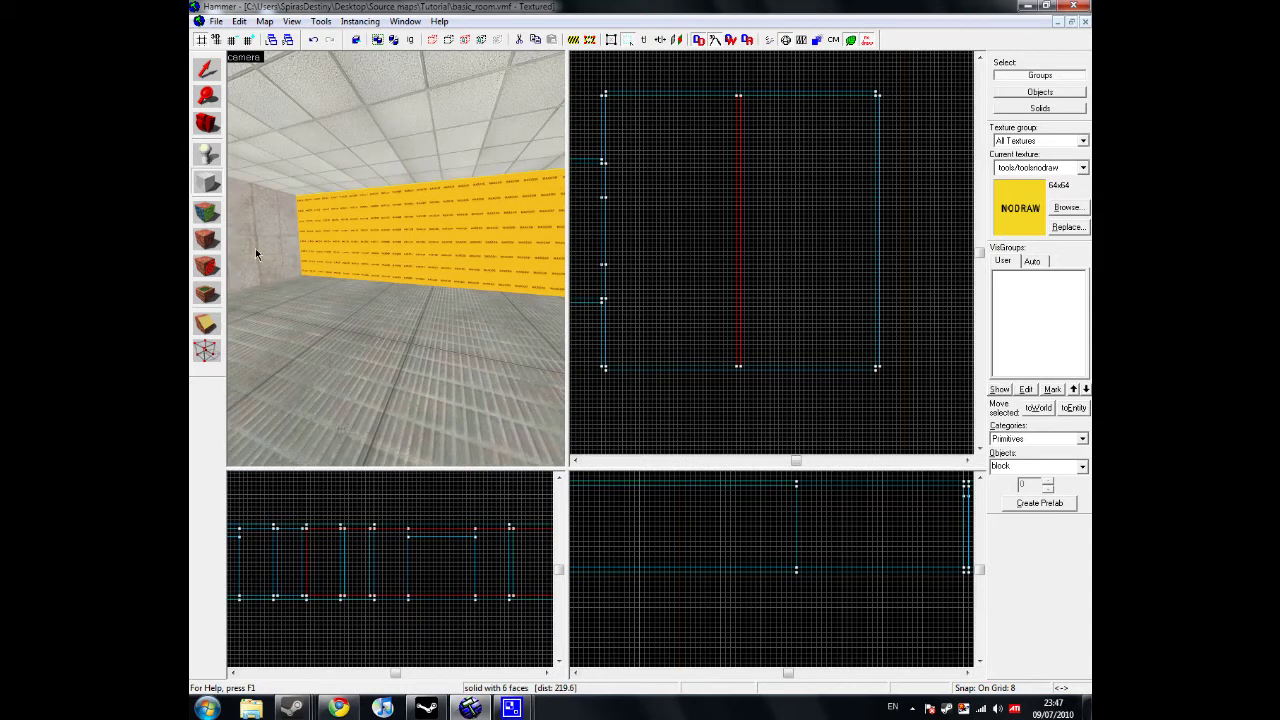
{"action": "left_click", "coordinate": [206, 214]}
{"action": "key", "text": "z"}
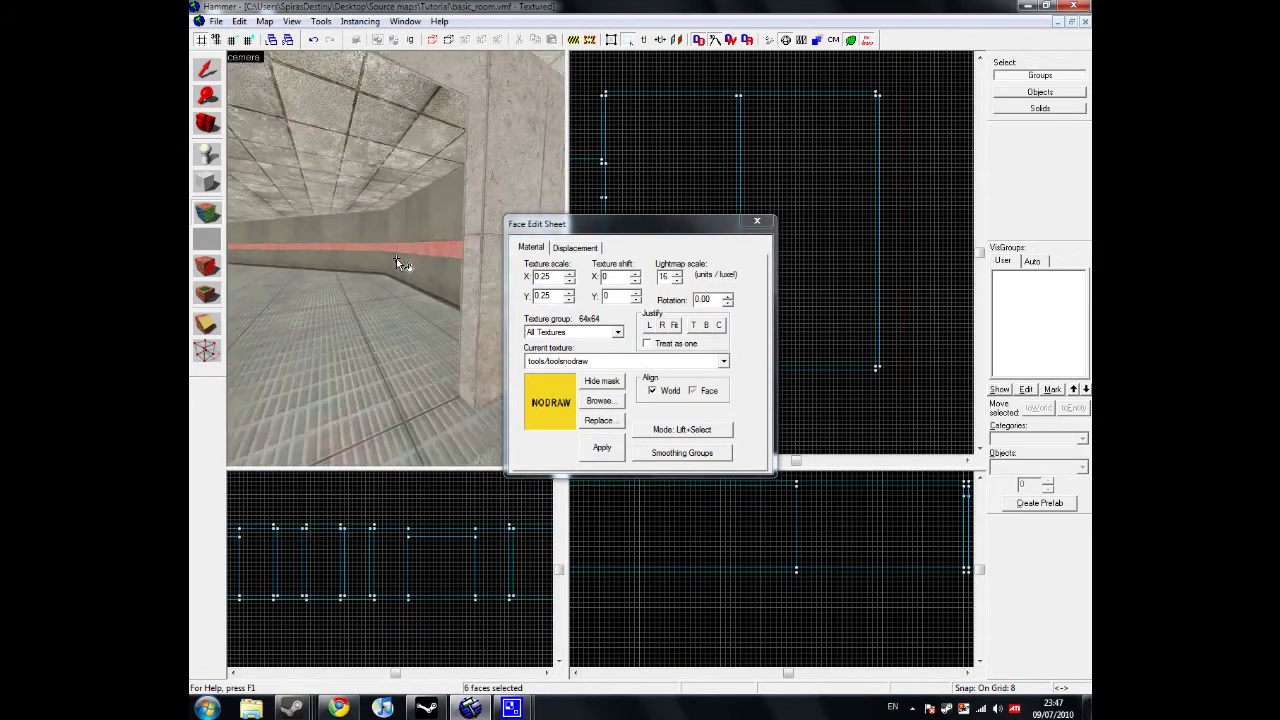
{"action": "left_click", "coordinate": [396, 258]}
{"action": "key", "text": "z"}
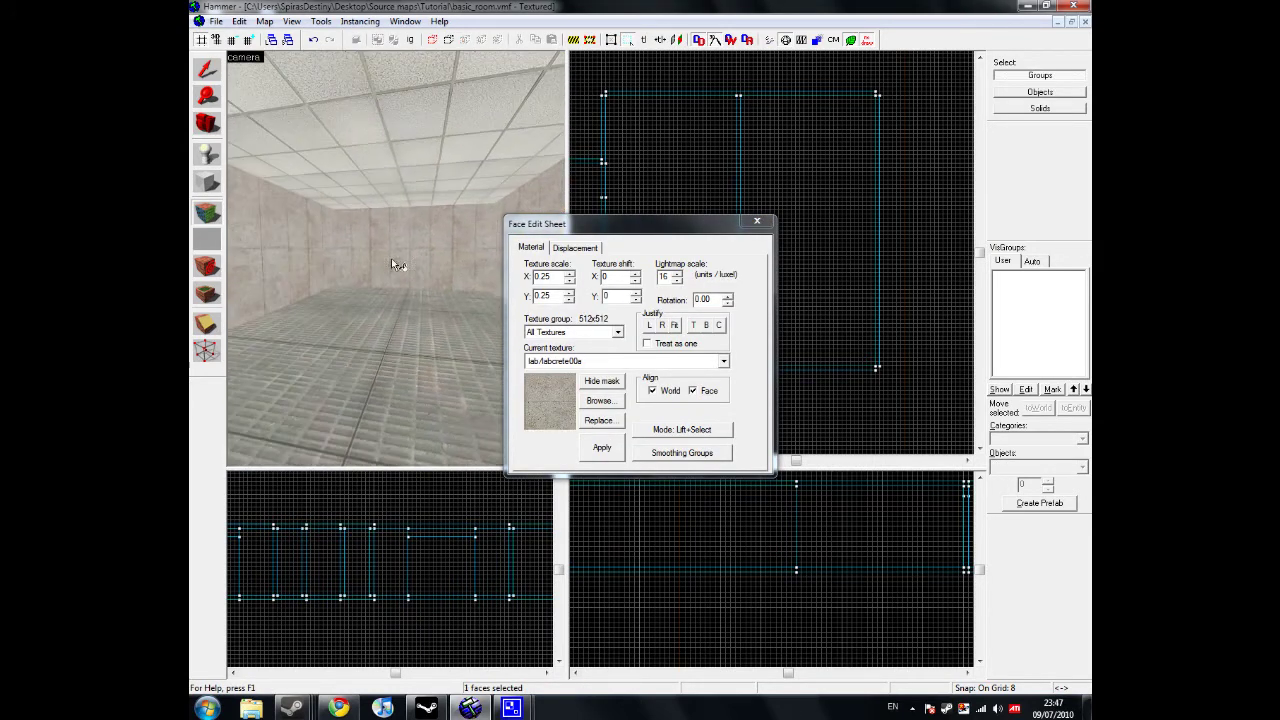
{"action": "left_click", "coordinate": [757, 222]}
Split the dividing wall with two clipping cuts, keeping all pieces, to separate a 56-unit-wide door section
{"action": "key", "text": "z"}
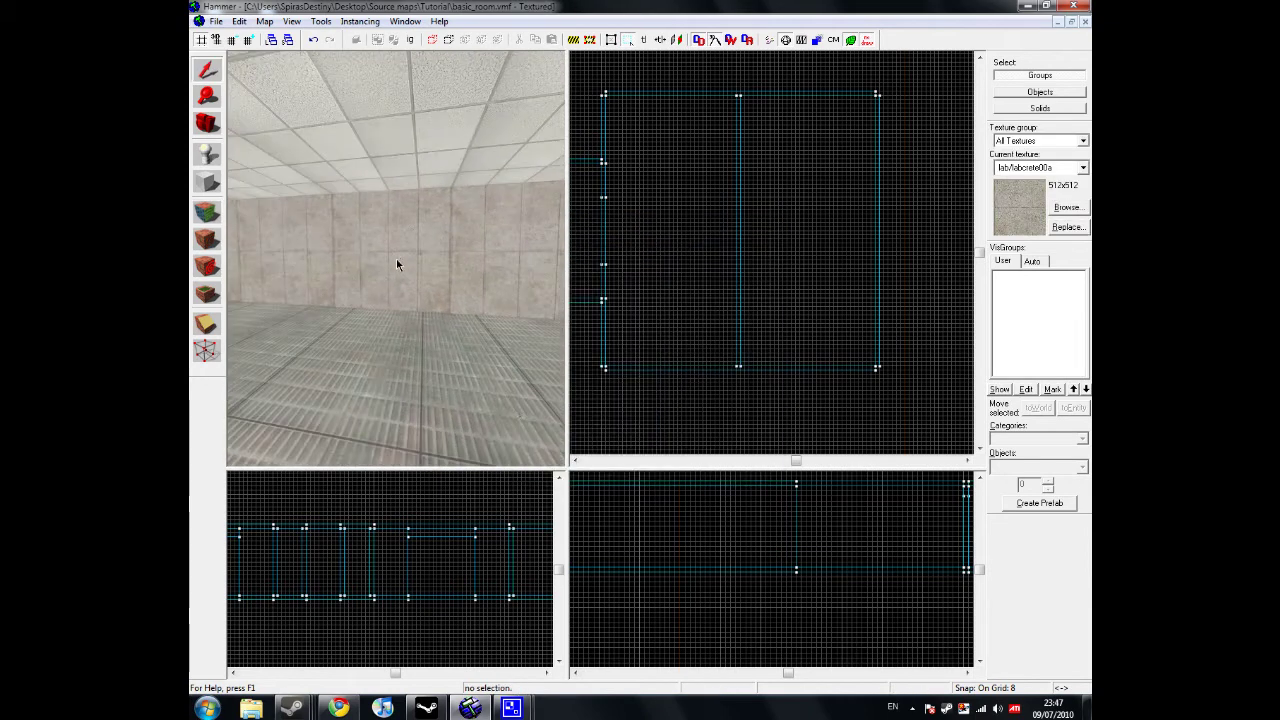
{"action": "left_click", "coordinate": [396, 258]}
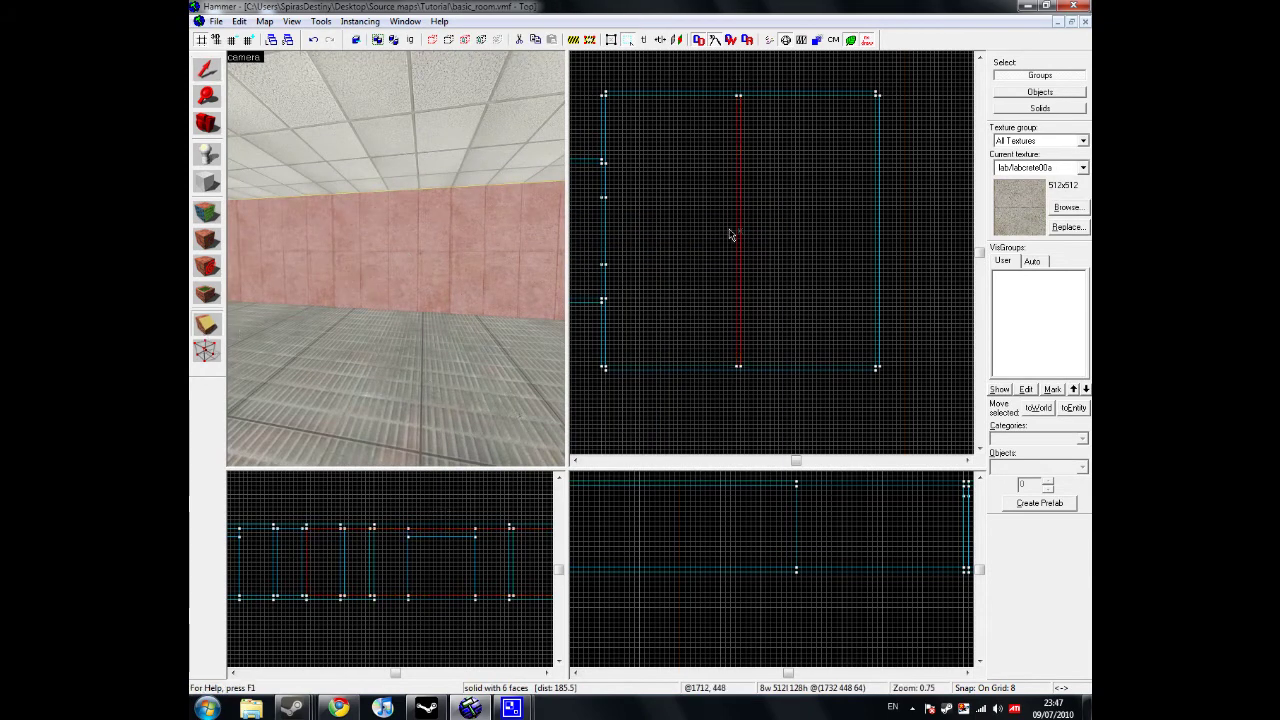
{"action": "scroll", "coordinate": [734, 234], "scroll_direction": "up", "scroll_amount": 8}
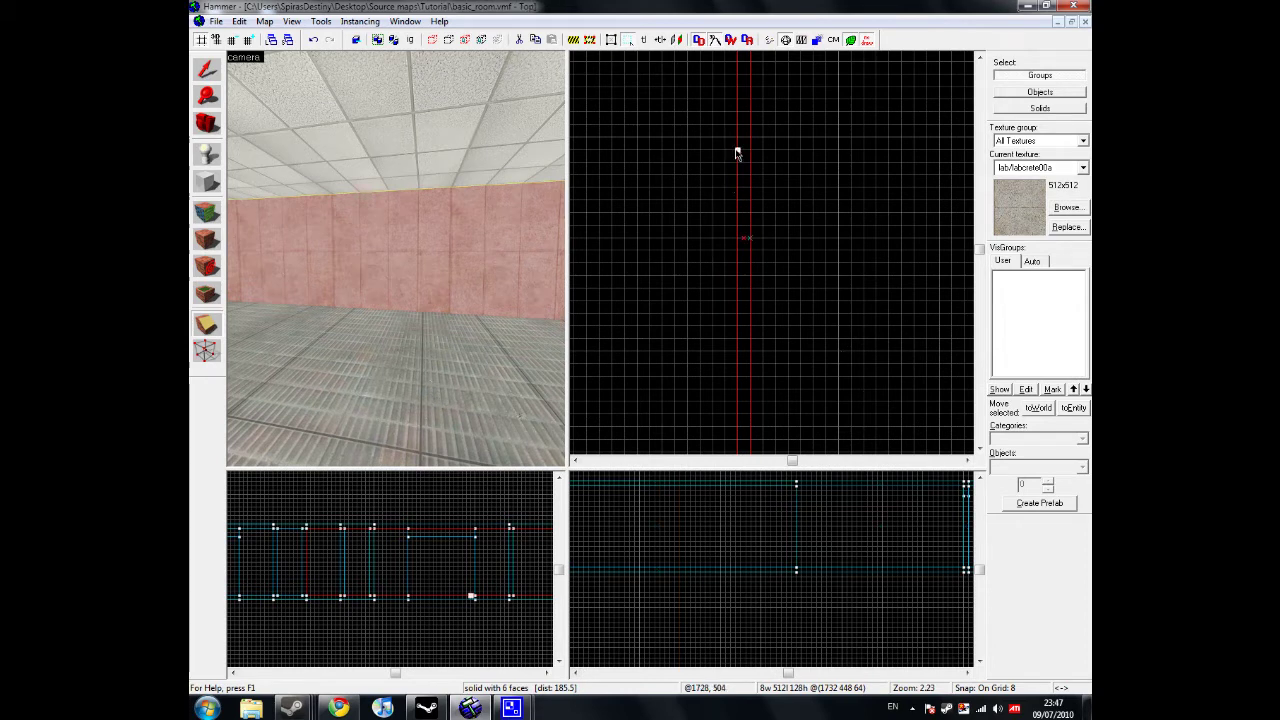
{"action": "left_click_drag", "start_coordinate": [737, 153], "coordinate": [750, 150]}
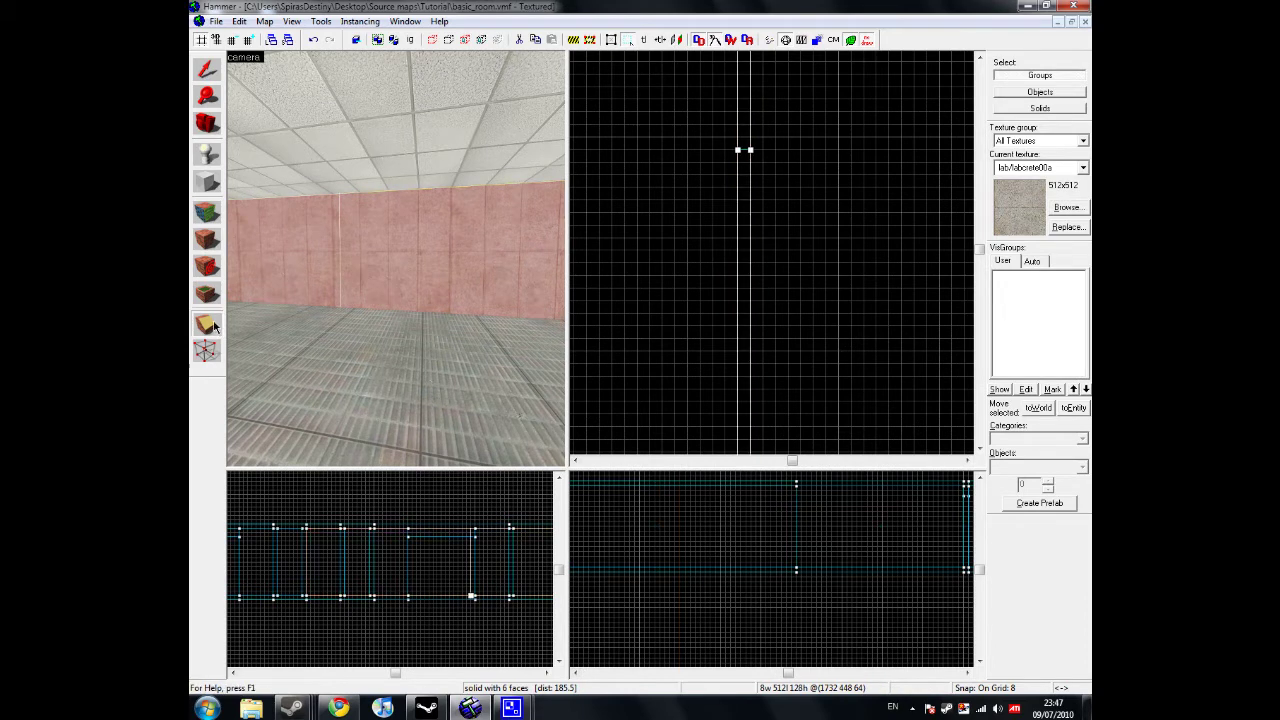
{"action": "key", "text": "Return"}
{"action": "left_click", "coordinate": [736, 240], "text": "ctrl"}
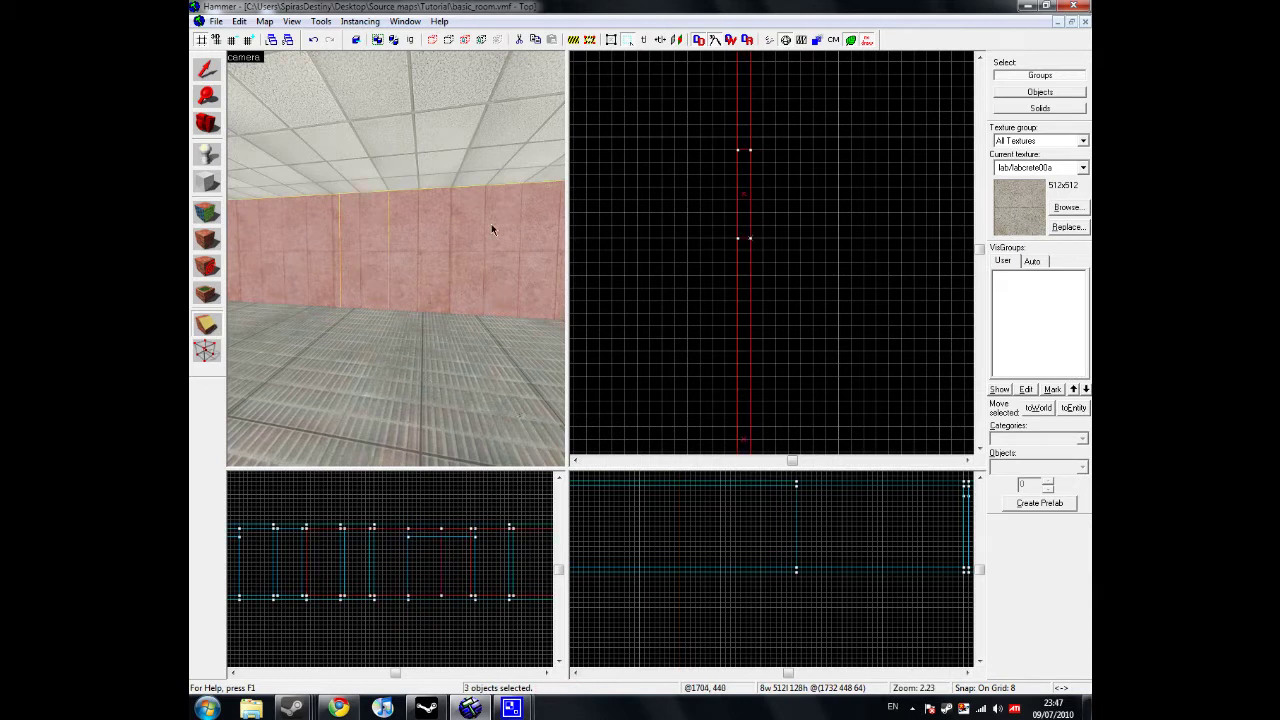
Select the 56-unit-wide door section and lower its top edge to make it 112 units high
{"action": "left_click", "coordinate": [348, 222]}
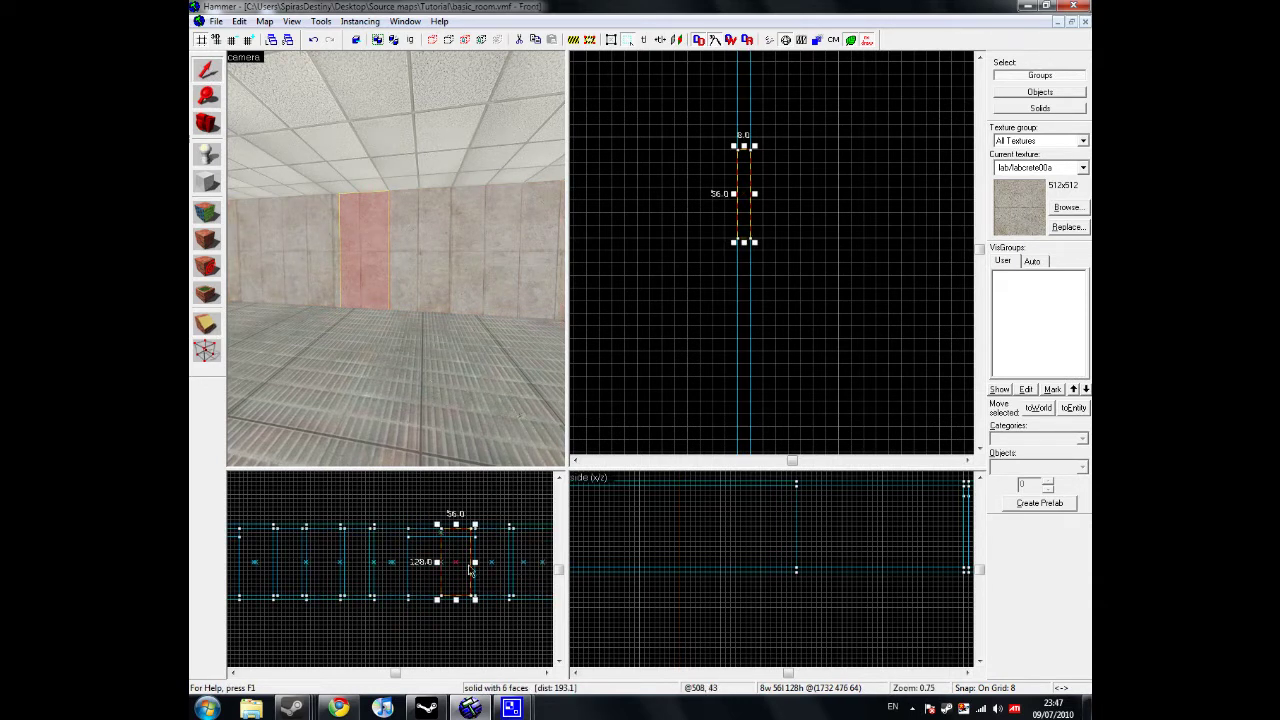
{"action": "scroll", "coordinate": [471, 570], "scroll_direction": "up", "scroll_amount": 8}
{"action": "scroll", "coordinate": [450, 575], "scroll_direction": "down", "scroll_amount": 7}
{"action": "scroll", "coordinate": [429, 577], "scroll_direction": "up", "scroll_amount": 2}
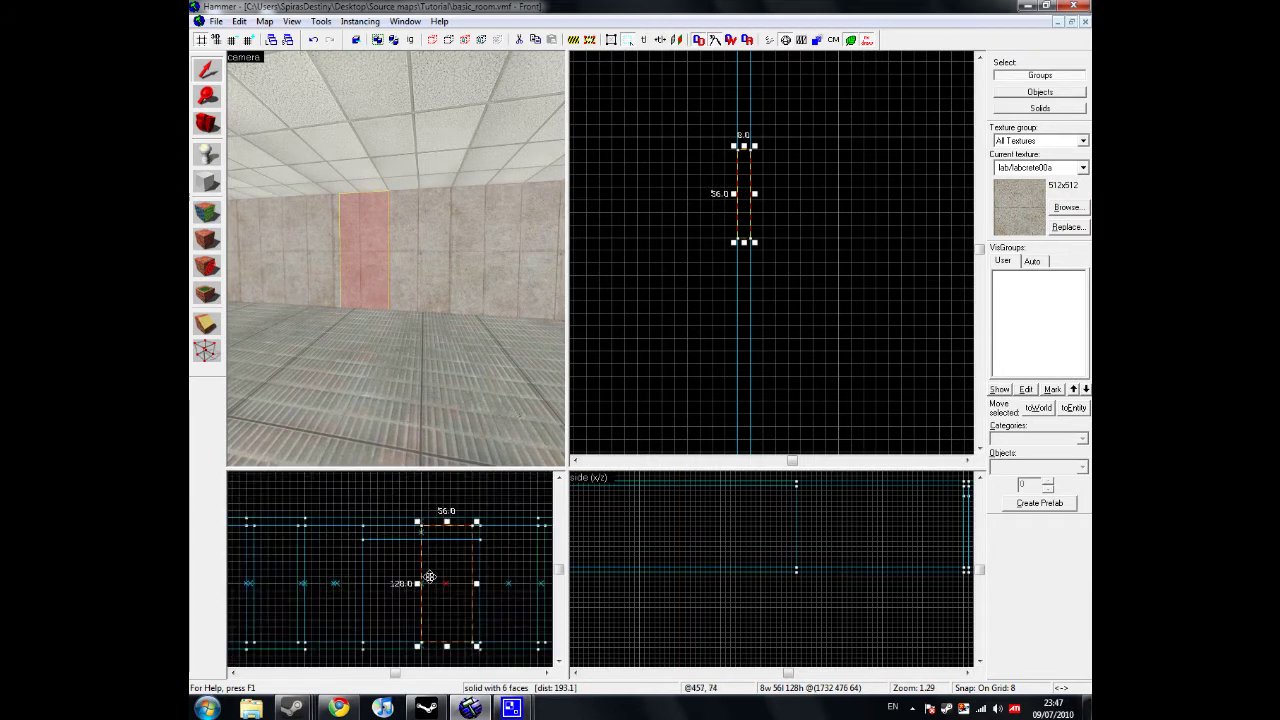
{"action": "scroll", "coordinate": [433, 590], "scroll_direction": "up", "scroll_amount": 1}
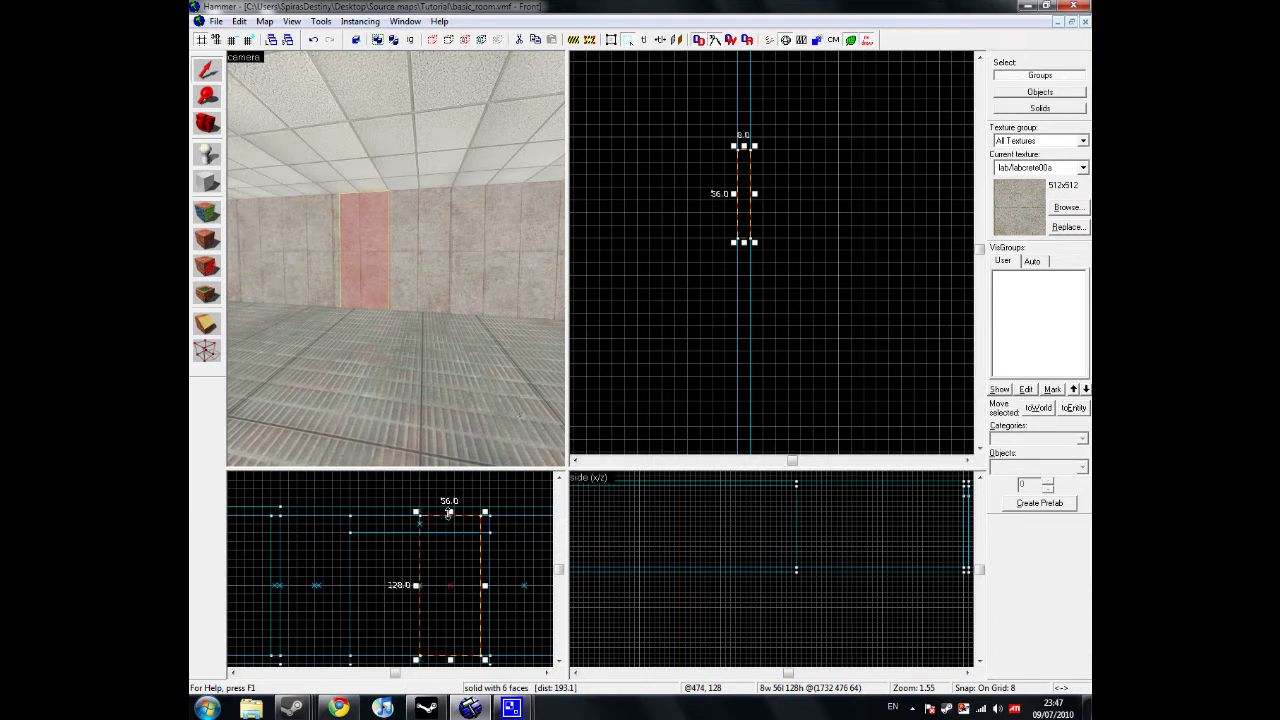
{"action": "left_click_drag", "start_coordinate": [450, 511], "coordinate": [450, 527]}
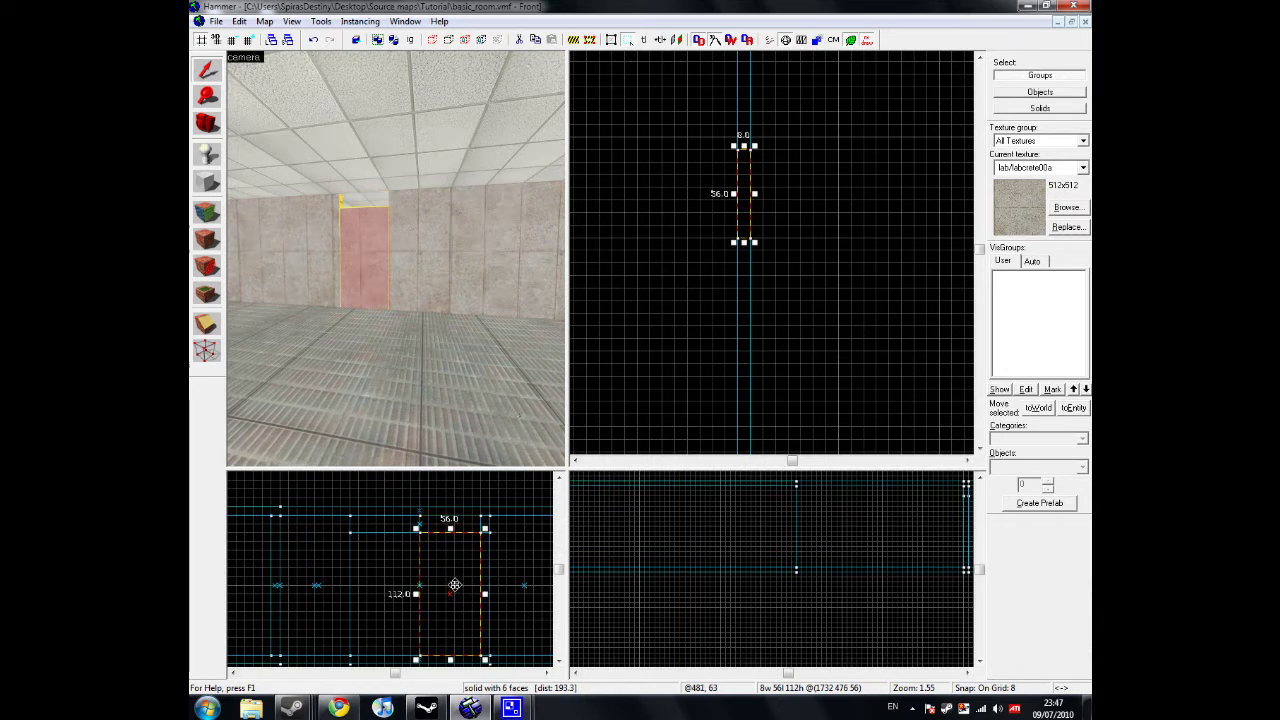
Duplicate the door section upward to the ceiling and shrink the copy to 16 units high to fill the space above the door
{"action": "key", "text": "z"}
{"action": "key", "text": "w"}
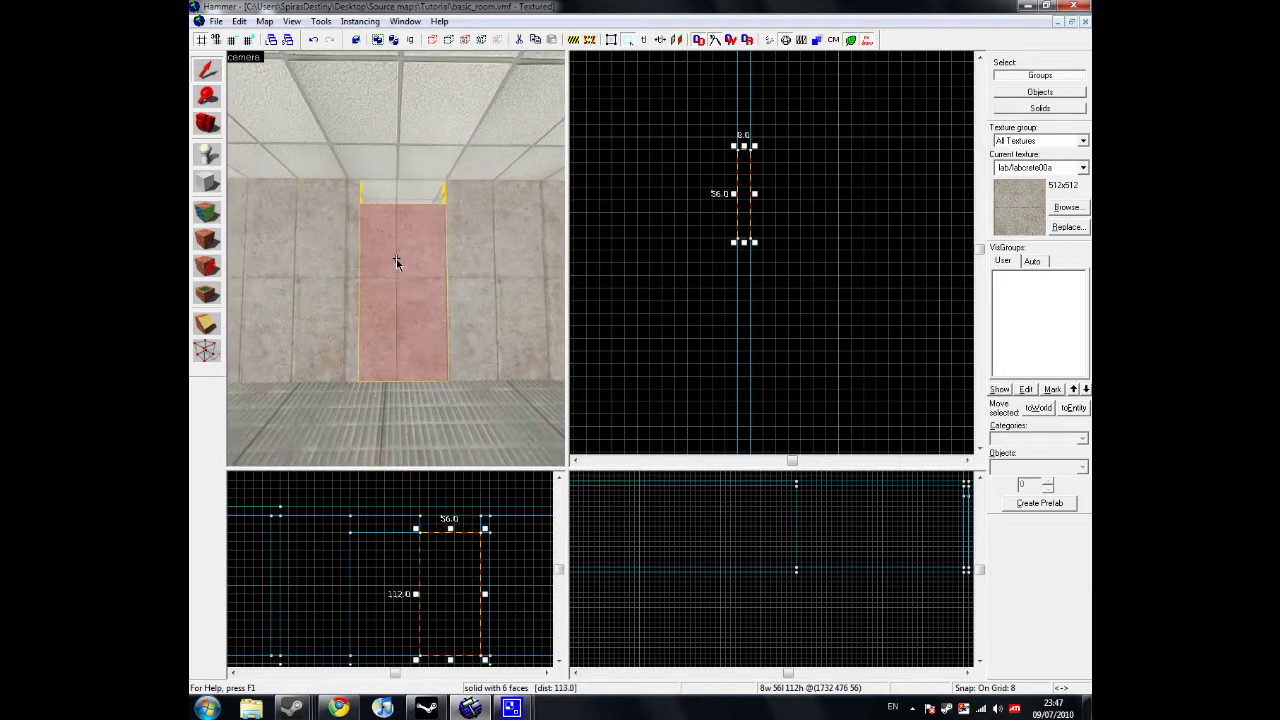
{"action": "key", "text": "w"}
{"action": "left_click_drag", "start_coordinate": [396, 260], "coordinate": [406, 312]}
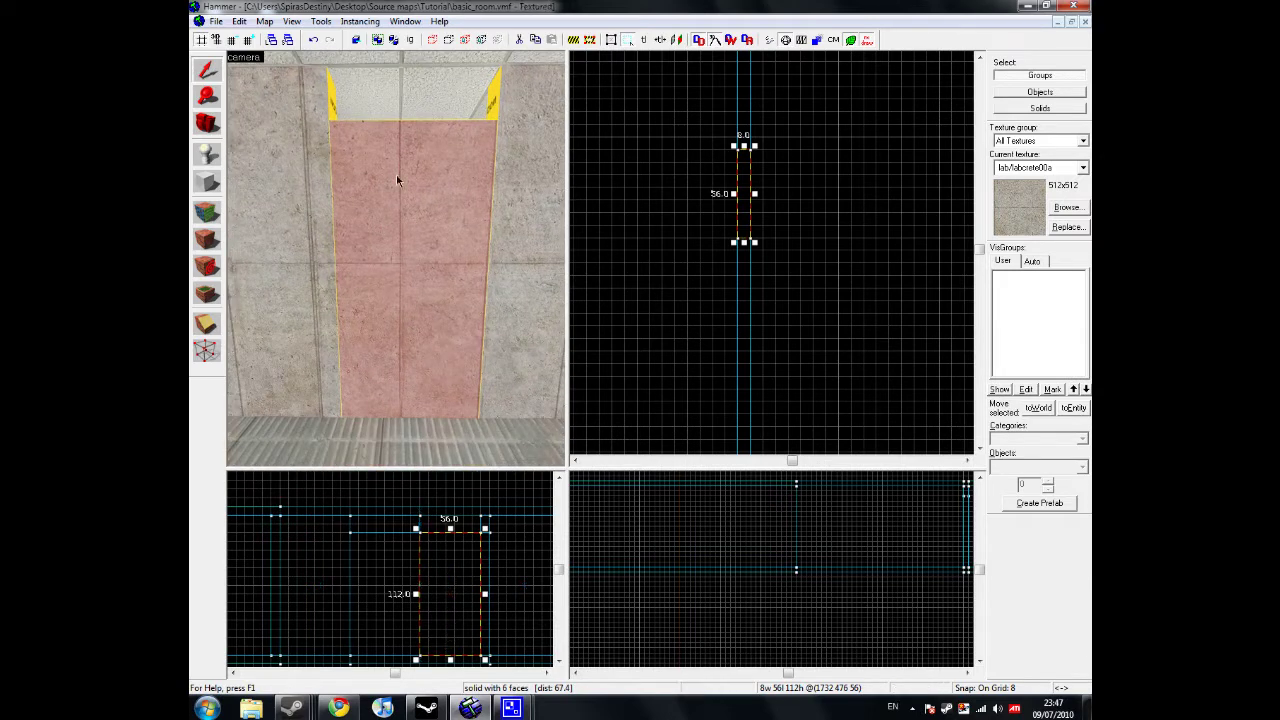
{"action": "key", "text": "Up"}
{"action": "key", "text": "Up"}
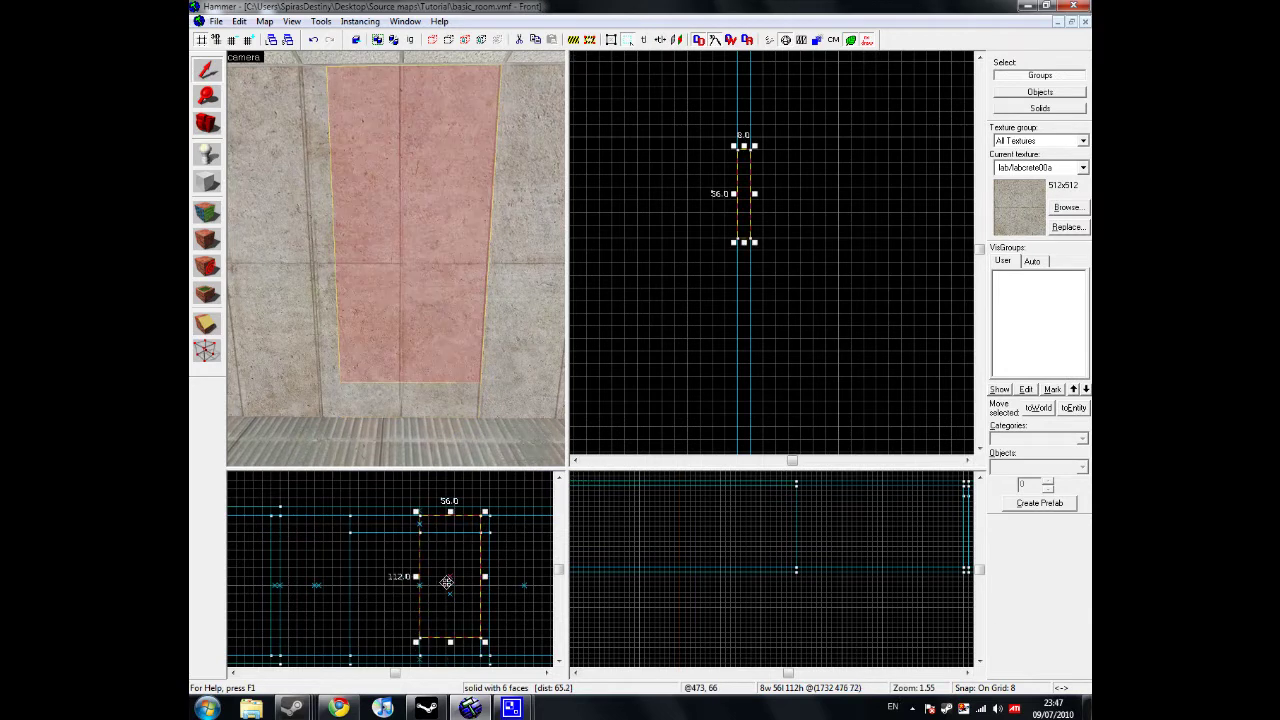
{"action": "left_click_drag", "start_coordinate": [450, 642], "coordinate": [450, 536]}
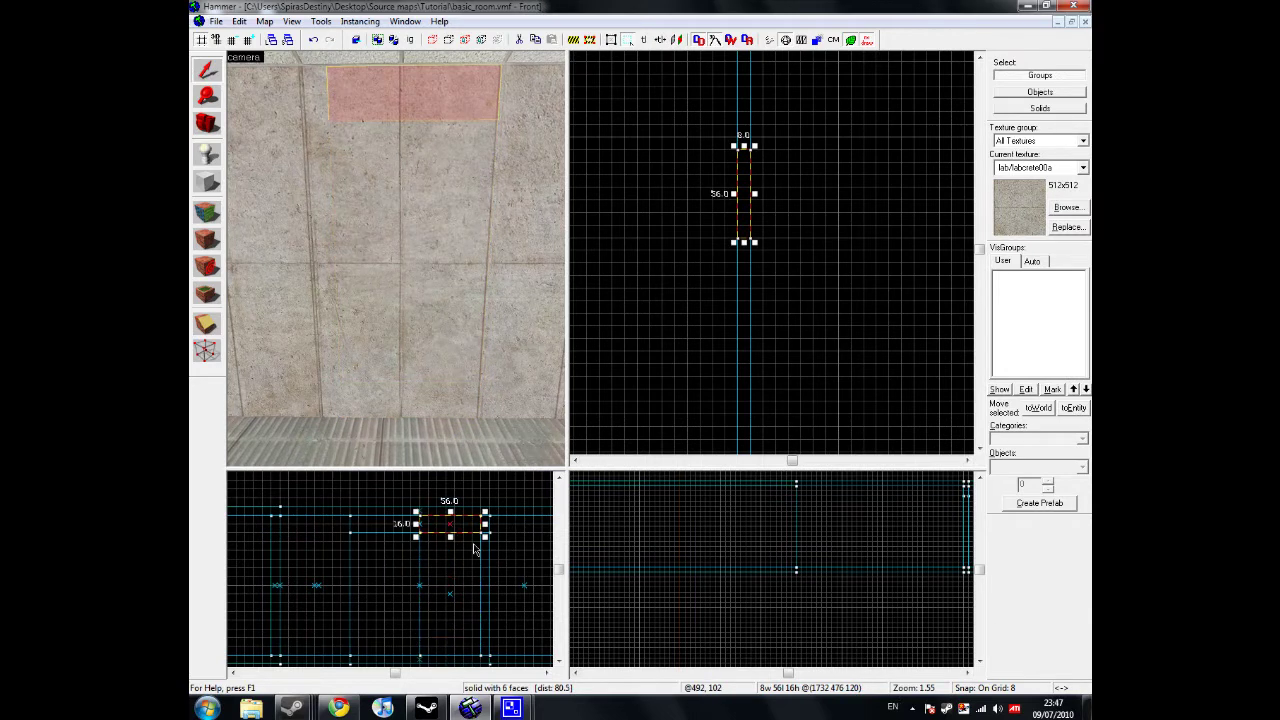
Reduce the grid snap to 2 units and thin the door section to 4 units, inset 2 units on each face of the wall
{"action": "left_click", "coordinate": [428, 328]}
{"action": "scroll", "coordinate": [429, 328], "scroll_direction": "down", "scroll_amount": 2}
{"action": "scroll", "coordinate": [725, 180], "scroll_direction": "up", "scroll_amount": 4}
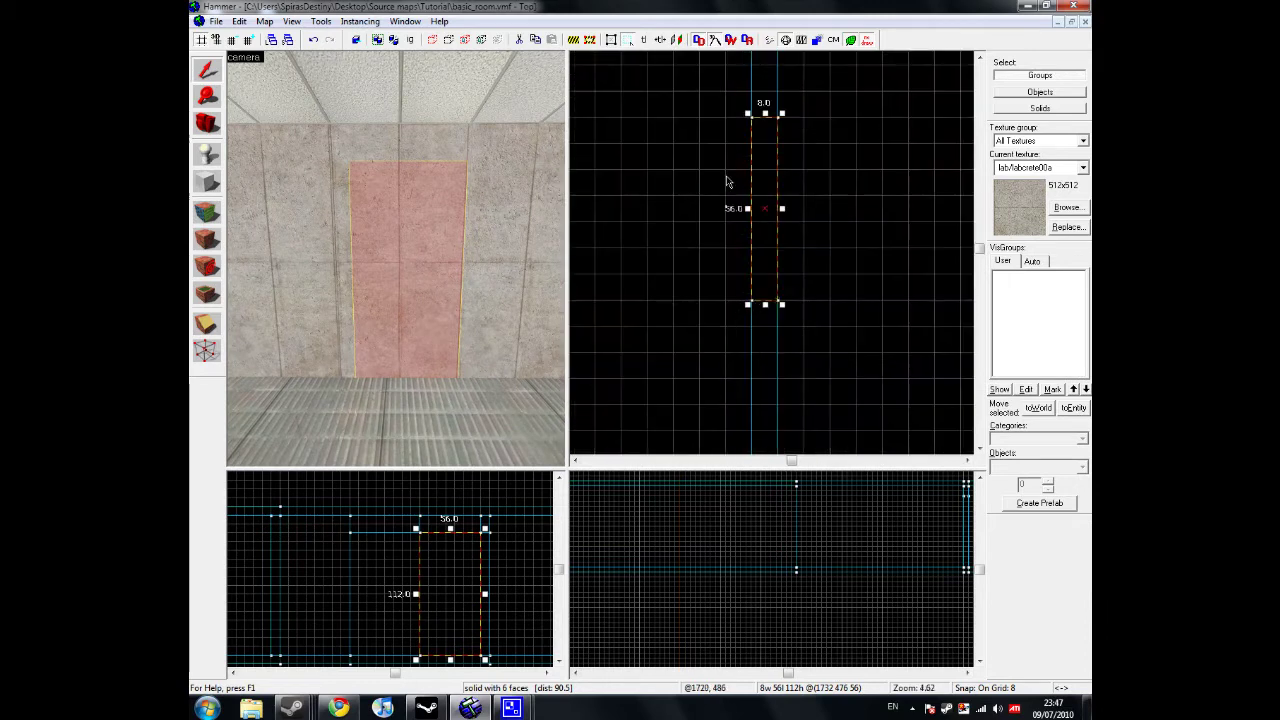
{"action": "scroll", "coordinate": [657, 346], "scroll_direction": "down", "scroll_amount": 1}
{"action": "scroll", "coordinate": [658, 350], "scroll_direction": "down", "scroll_amount": 1}
{"action": "scroll", "coordinate": [700, 255], "scroll_direction": "up", "scroll_amount": 2}
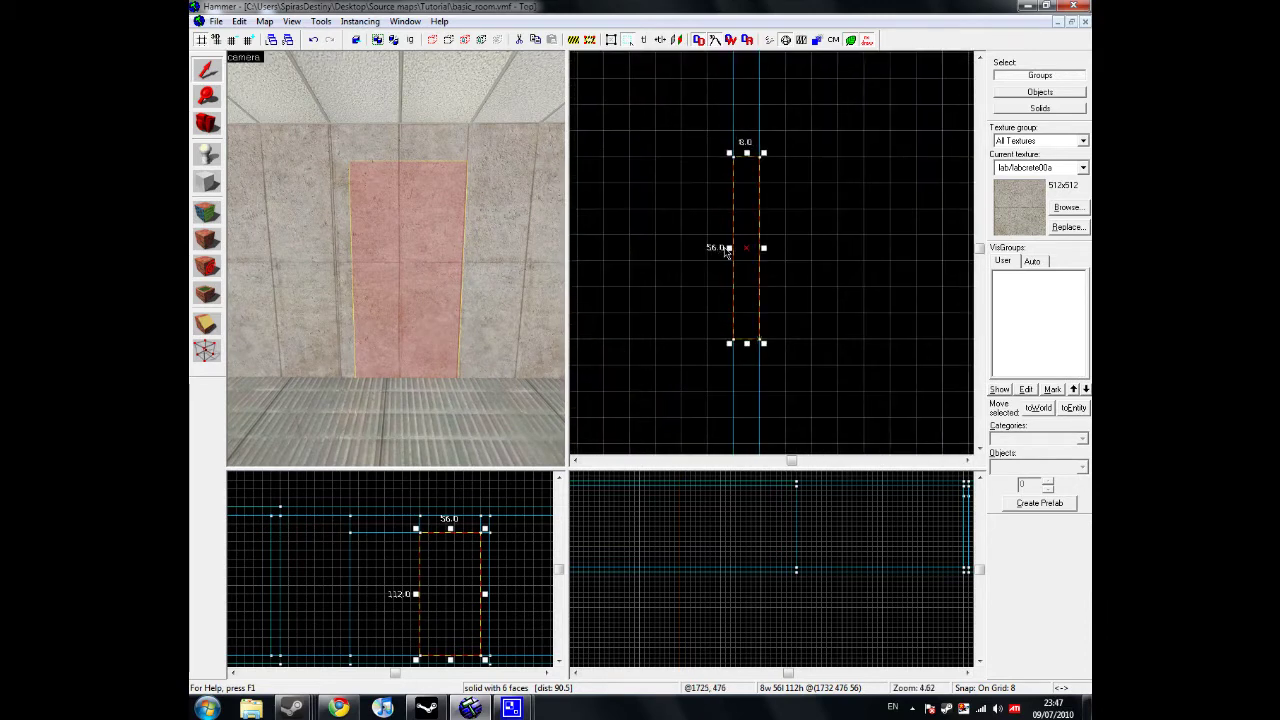
{"action": "key", "text": "["}
{"action": "key", "text": "["}
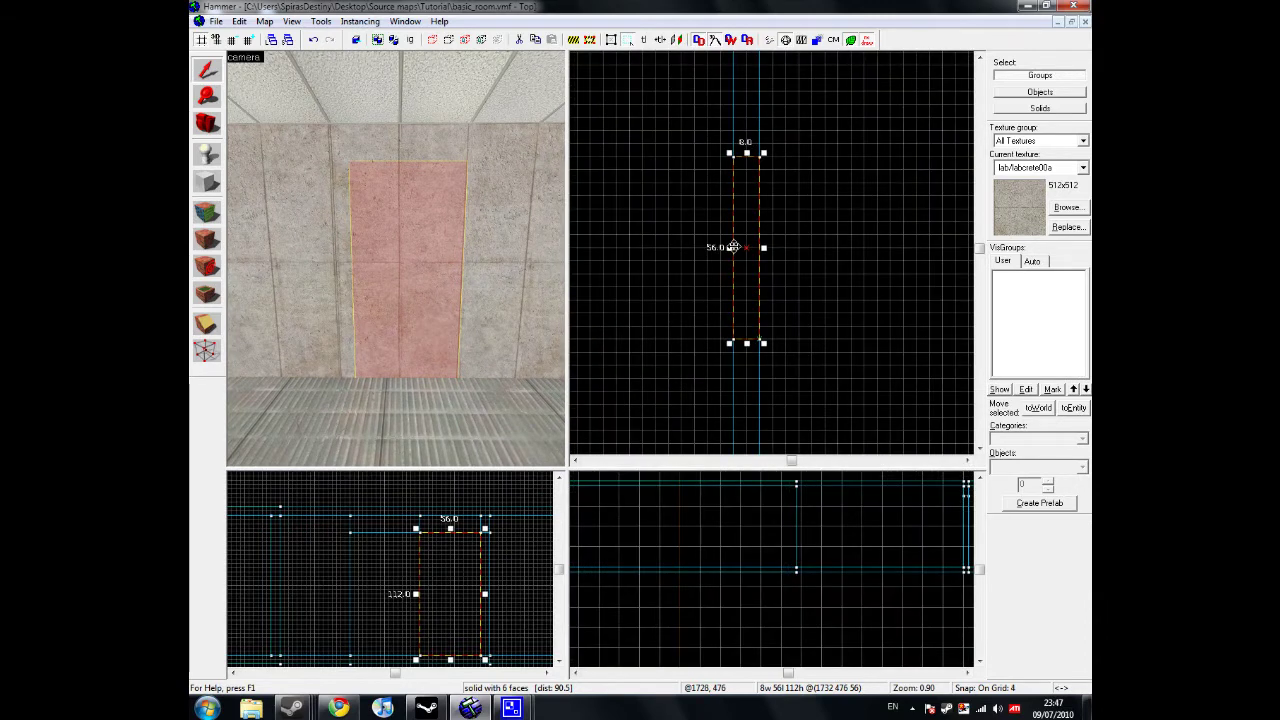
{"action": "scroll", "coordinate": [772, 236], "scroll_direction": "up", "scroll_amount": 4}
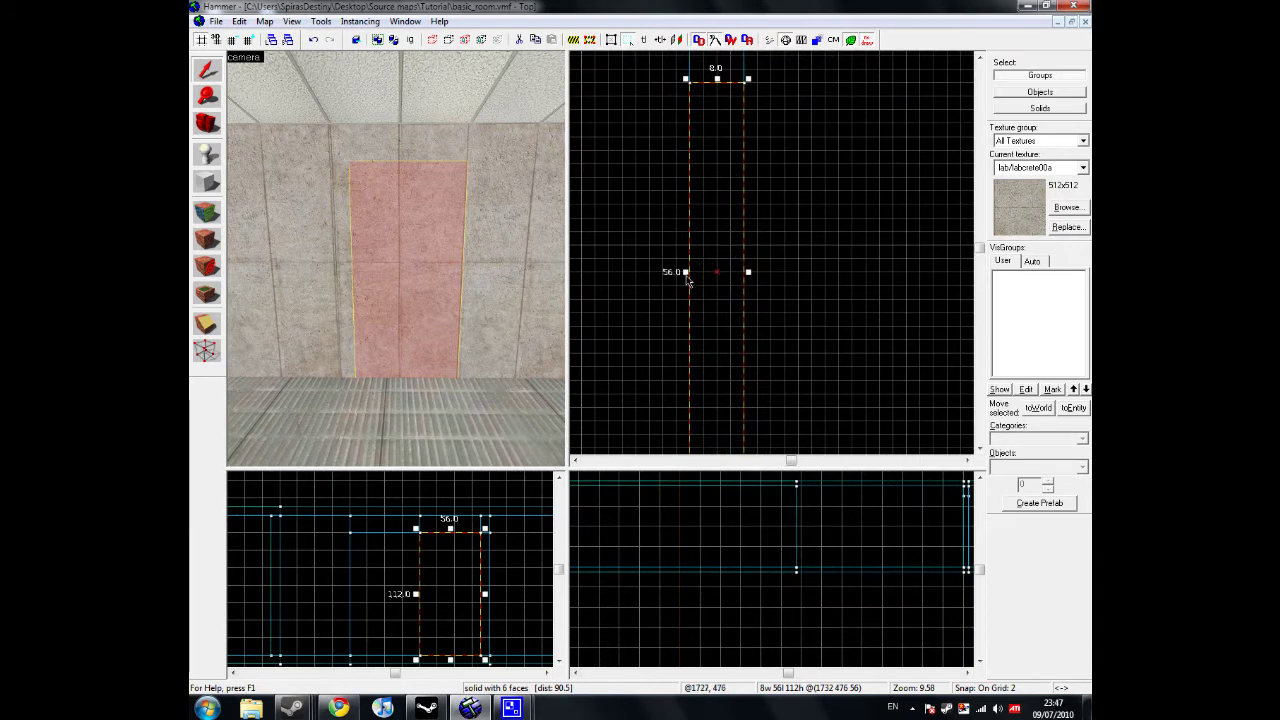
{"action": "left_click_drag", "start_coordinate": [689, 271], "coordinate": [692, 271]}
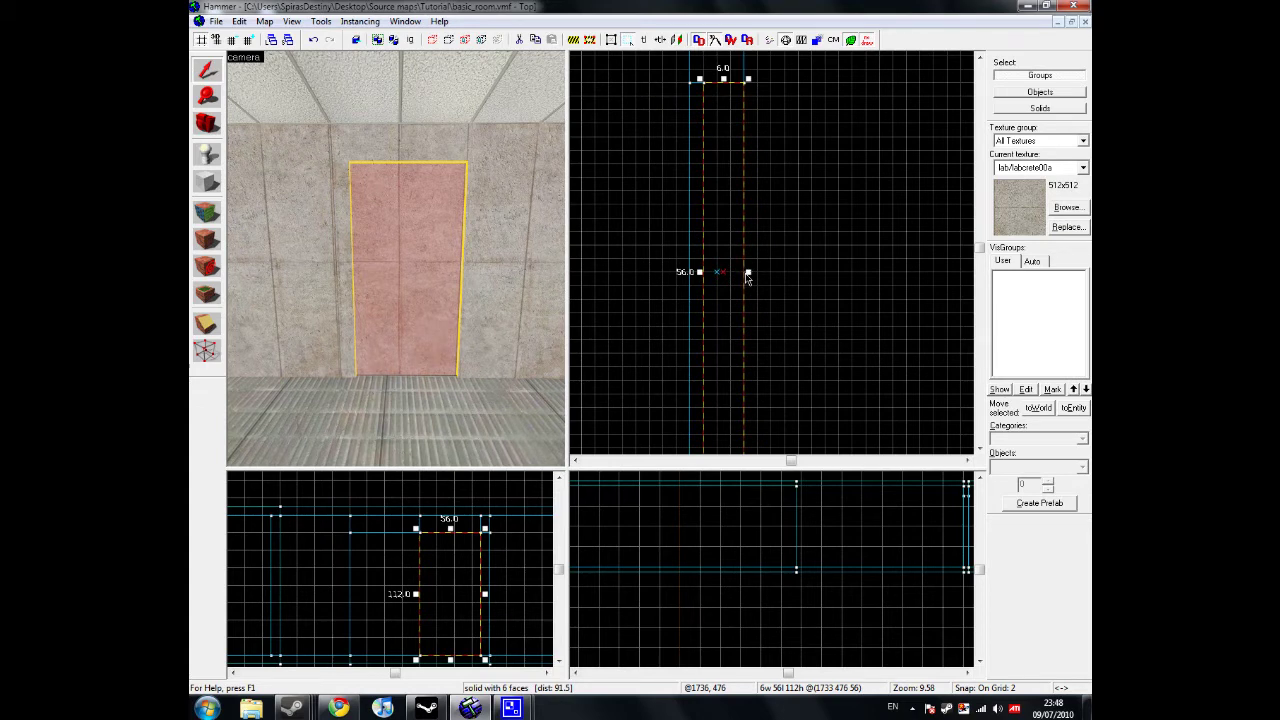
{"action": "left_click_drag", "start_coordinate": [747, 278], "coordinate": [739, 279]}
{"action": "scroll", "coordinate": [765, 250], "scroll_direction": "down", "scroll_amount": 2}
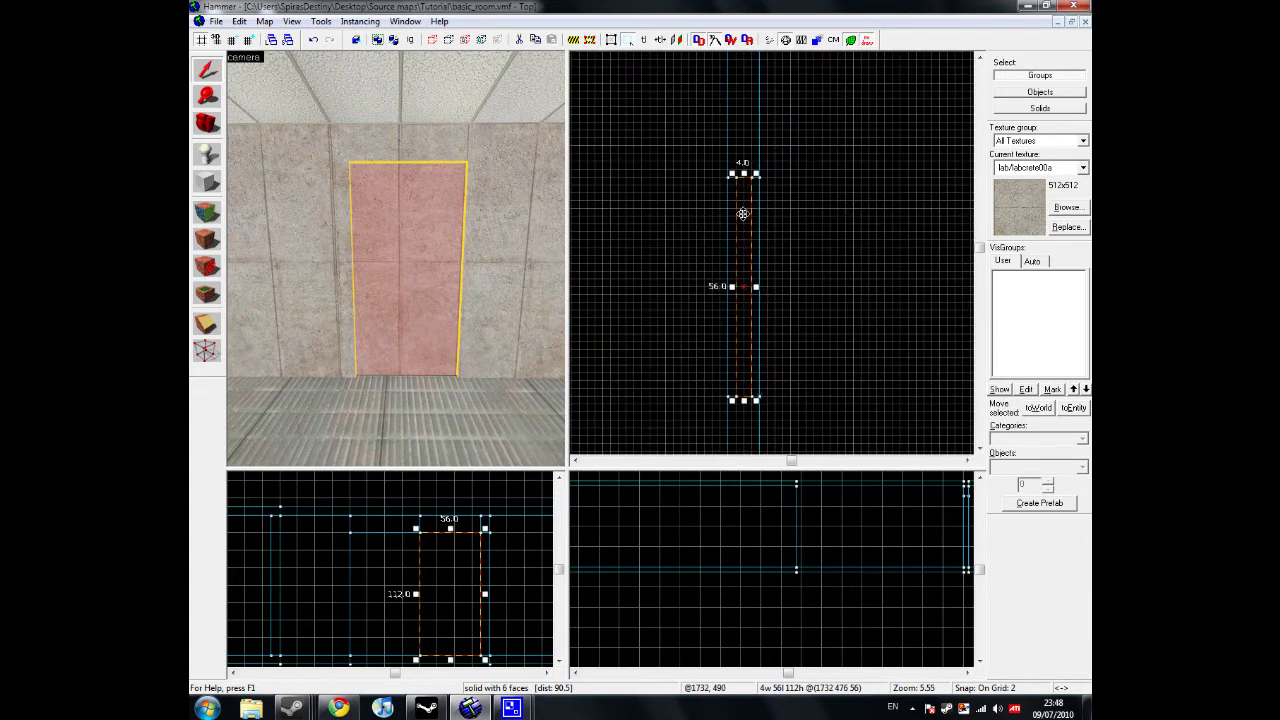
{"action": "scroll", "coordinate": [740, 130], "scroll_direction": "up", "scroll_amount": 5}
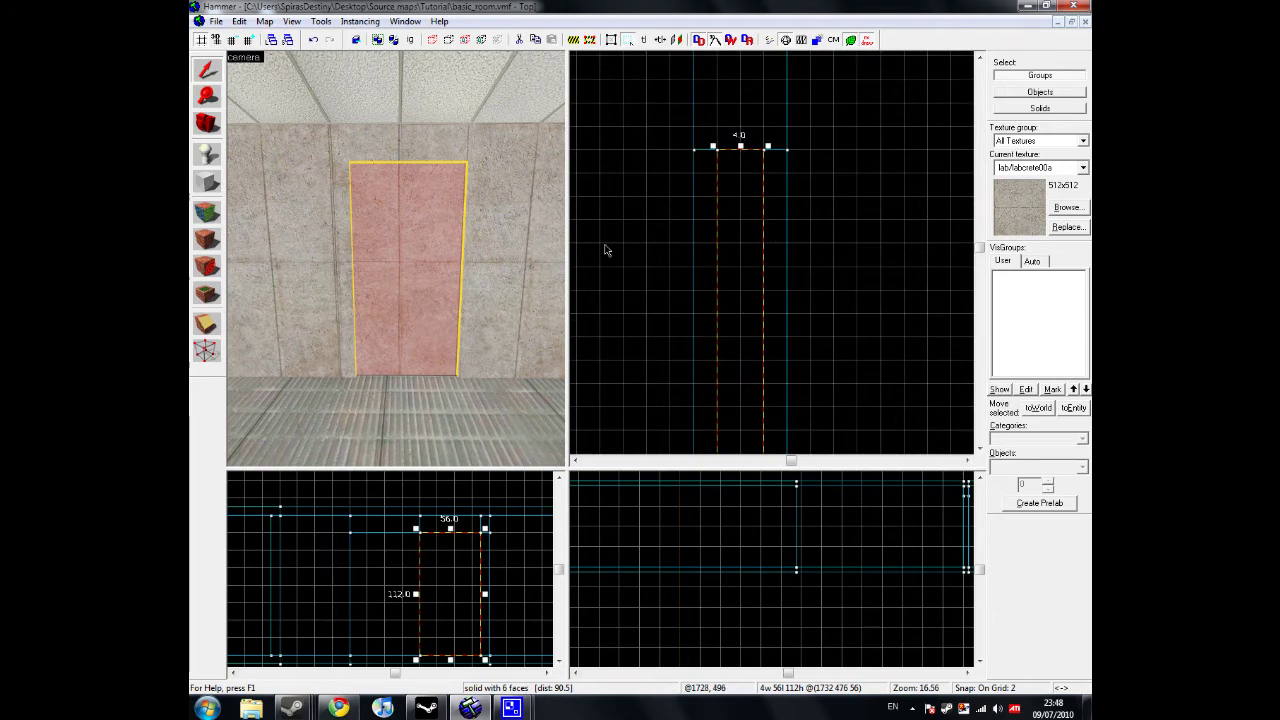
Apply the lab/labcrete00a concrete texture to the exposed inner wall faces around the recessed door
{"action": "key", "text": "z"}
{"action": "key", "text": "w"}
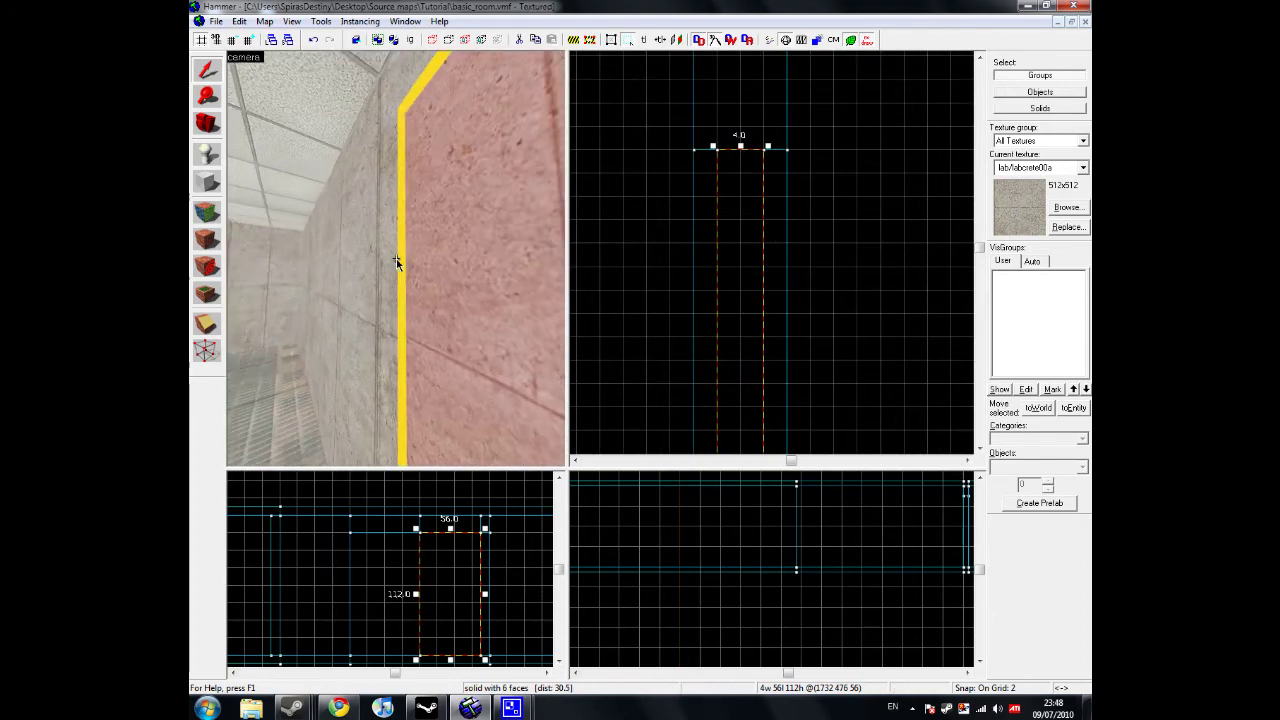
{"action": "key", "text": "z"}
{"action": "left_click", "coordinate": [206, 213]}
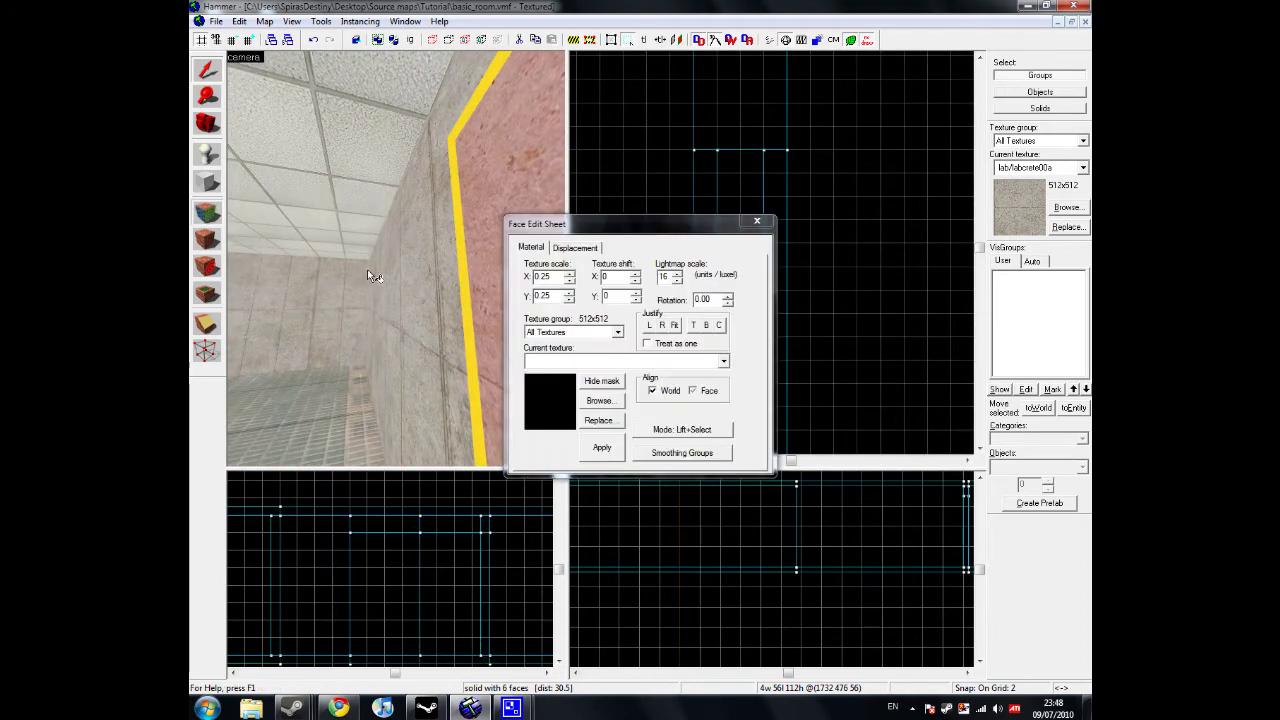
{"action": "left_click", "coordinate": [428, 290]}
{"action": "right_click", "coordinate": [464, 283]}
{"action": "right_click", "coordinate": [458, 122]}
{"action": "key", "text": "z"}
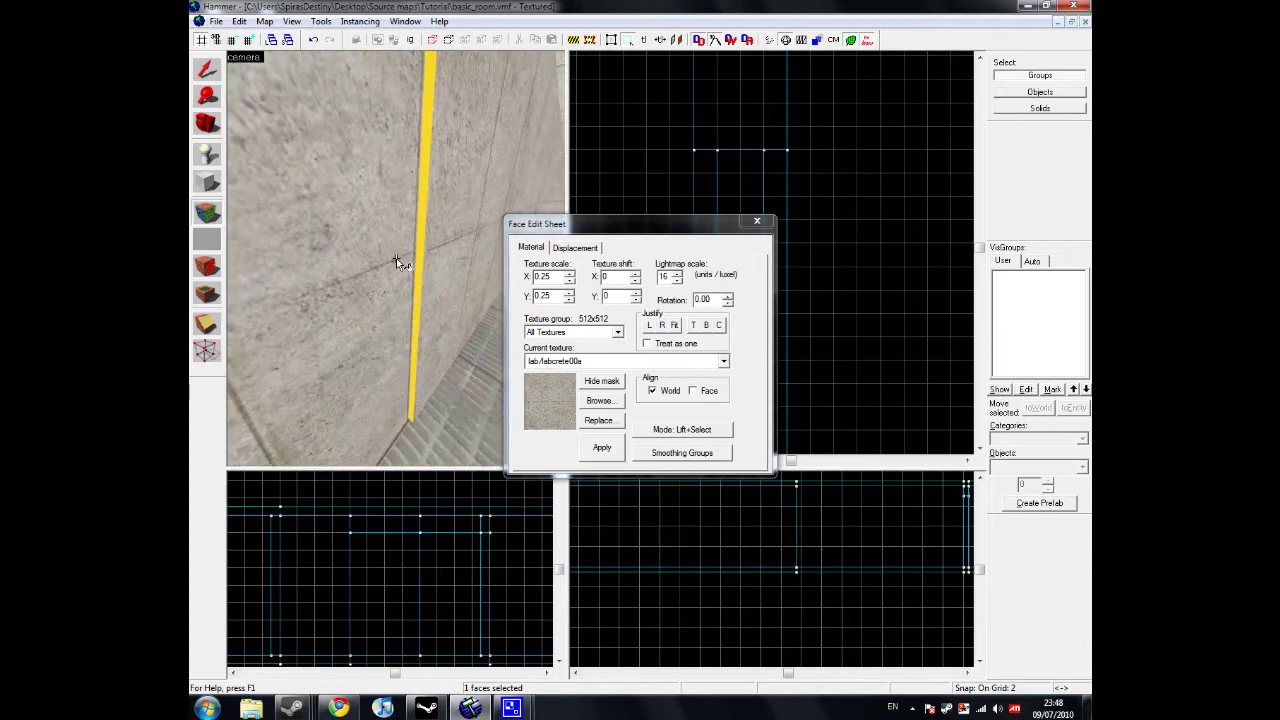
{"action": "right_click", "coordinate": [396, 258]}
{"action": "key", "text": "a"}
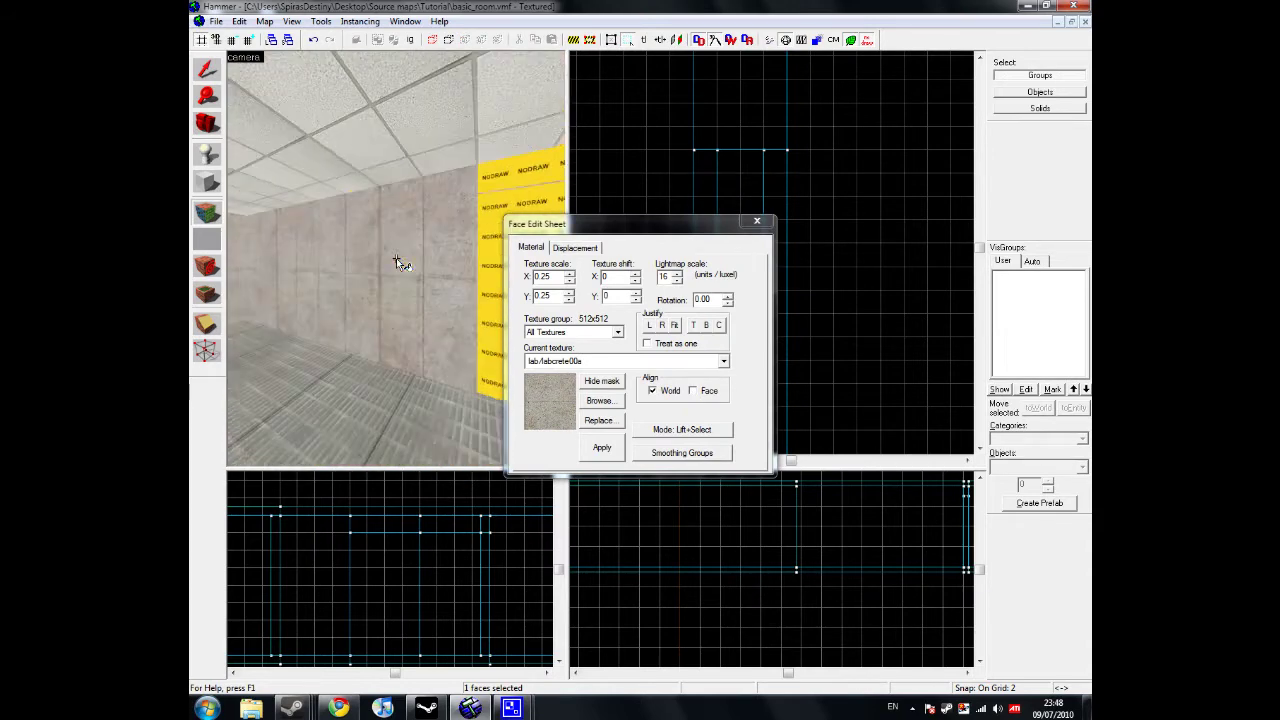
Choose the dev/dev_measuredoor01 texture from the texture browser and apply it to one broad face of the door
{"action": "key", "text": "Right"}
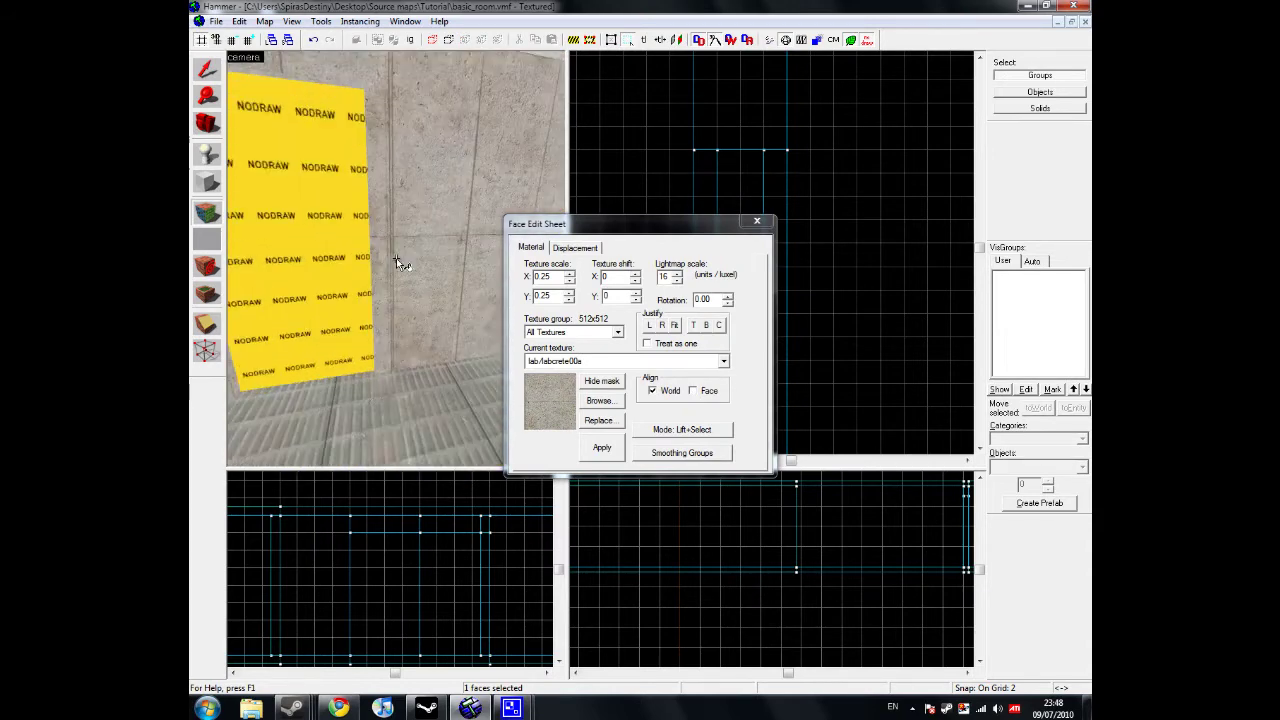
{"action": "key", "text": "Left"}
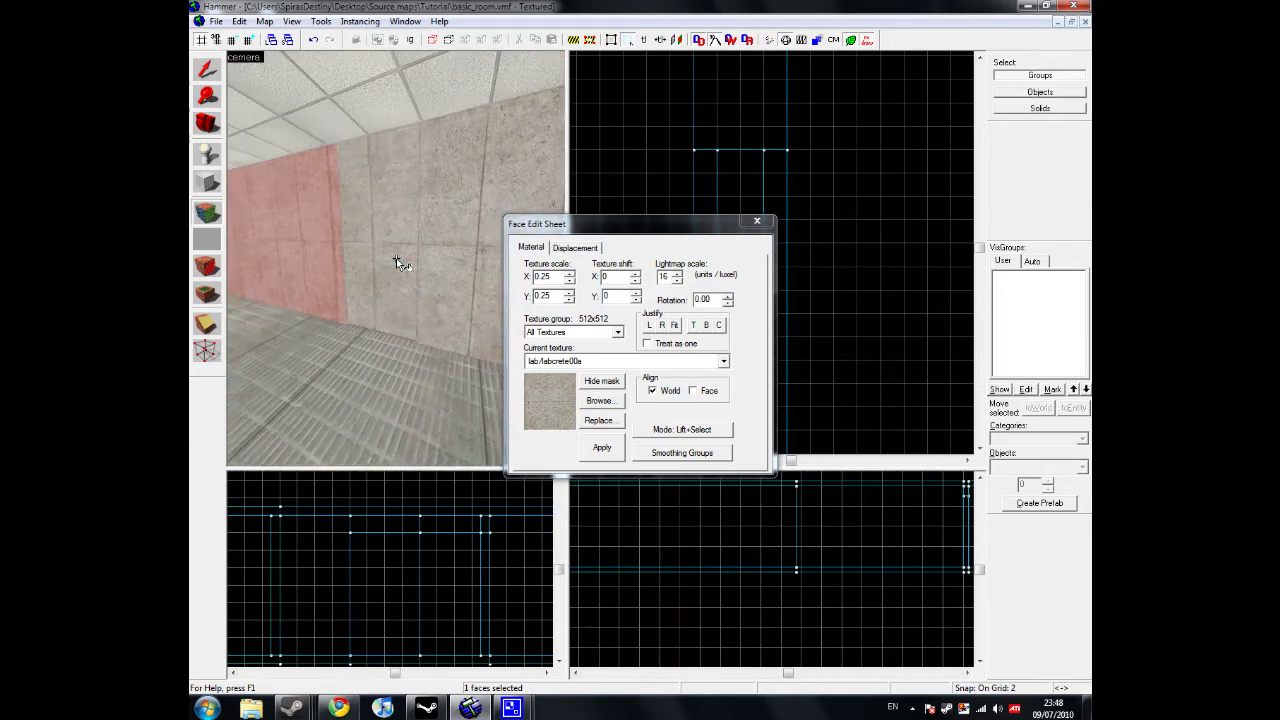
{"action": "key", "text": "Up"}
{"action": "left_click", "coordinate": [612, 401]}
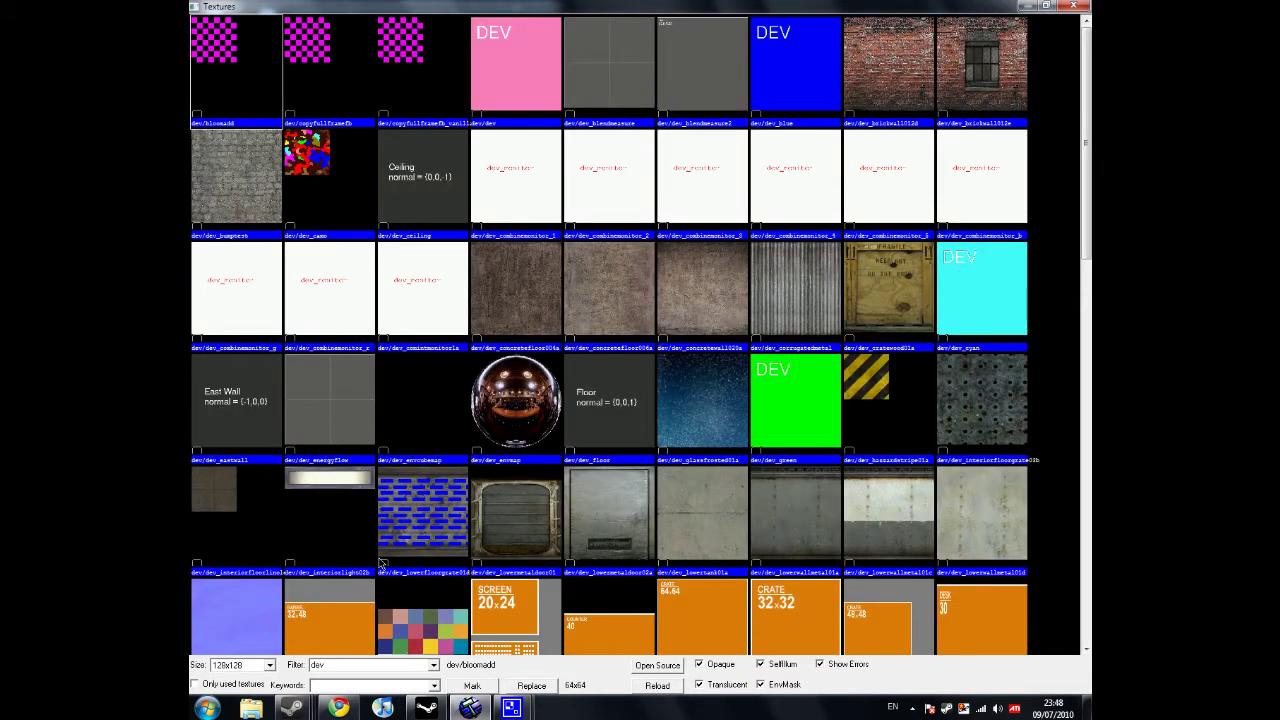
{"action": "scroll", "coordinate": [515, 612], "scroll_direction": "down", "scroll_amount": 3}
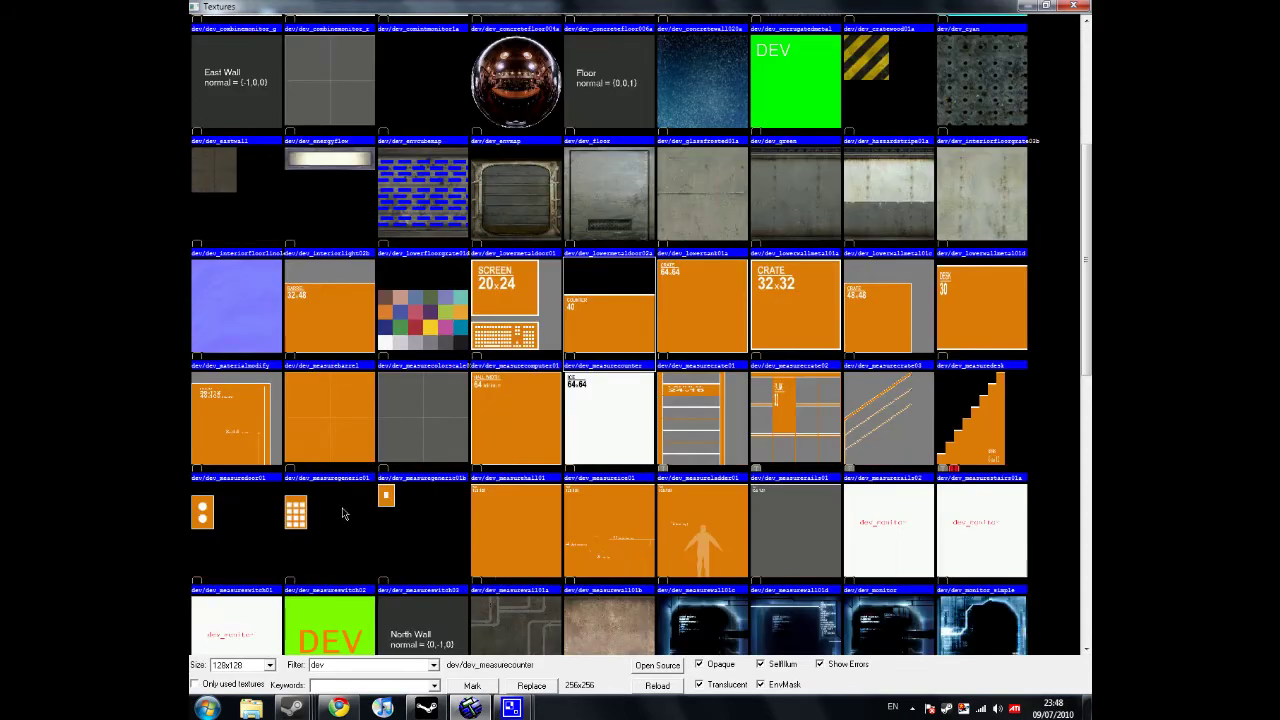
{"action": "left_click", "coordinate": [257, 432]}
{"action": "double_click", "coordinate": [257, 432]}
{"action": "right_click", "coordinate": [406, 282]}
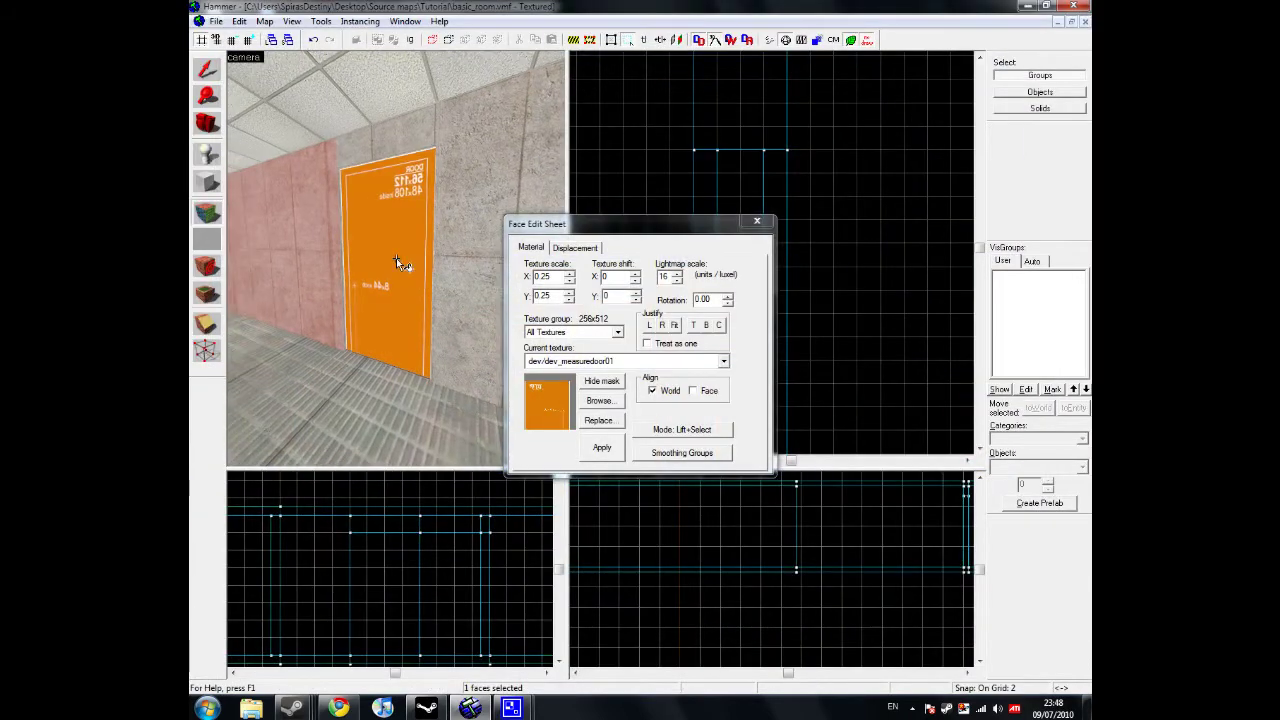
Fit the door texture to the selected door face, apply it to the opposite face as well, and finish face editing
{"action": "left_click", "coordinate": [402, 264]}
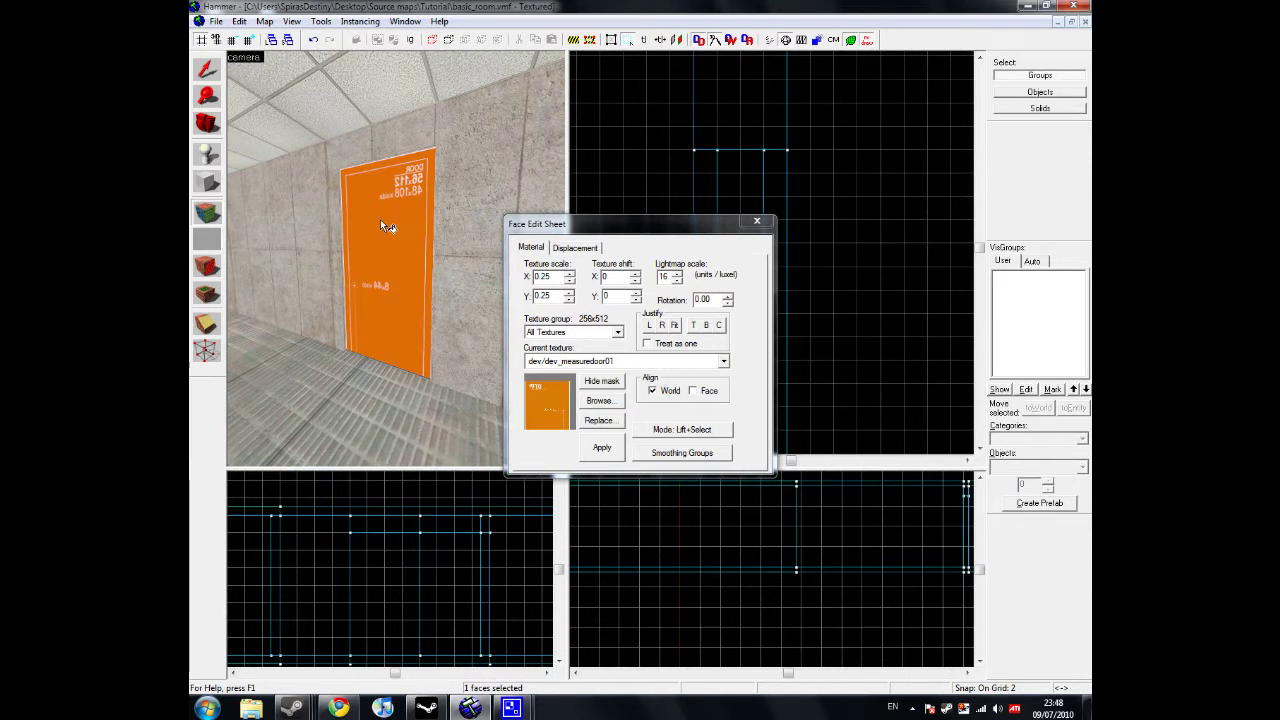
{"action": "left_click", "coordinate": [675, 326]}
{"action": "key", "text": "z"}
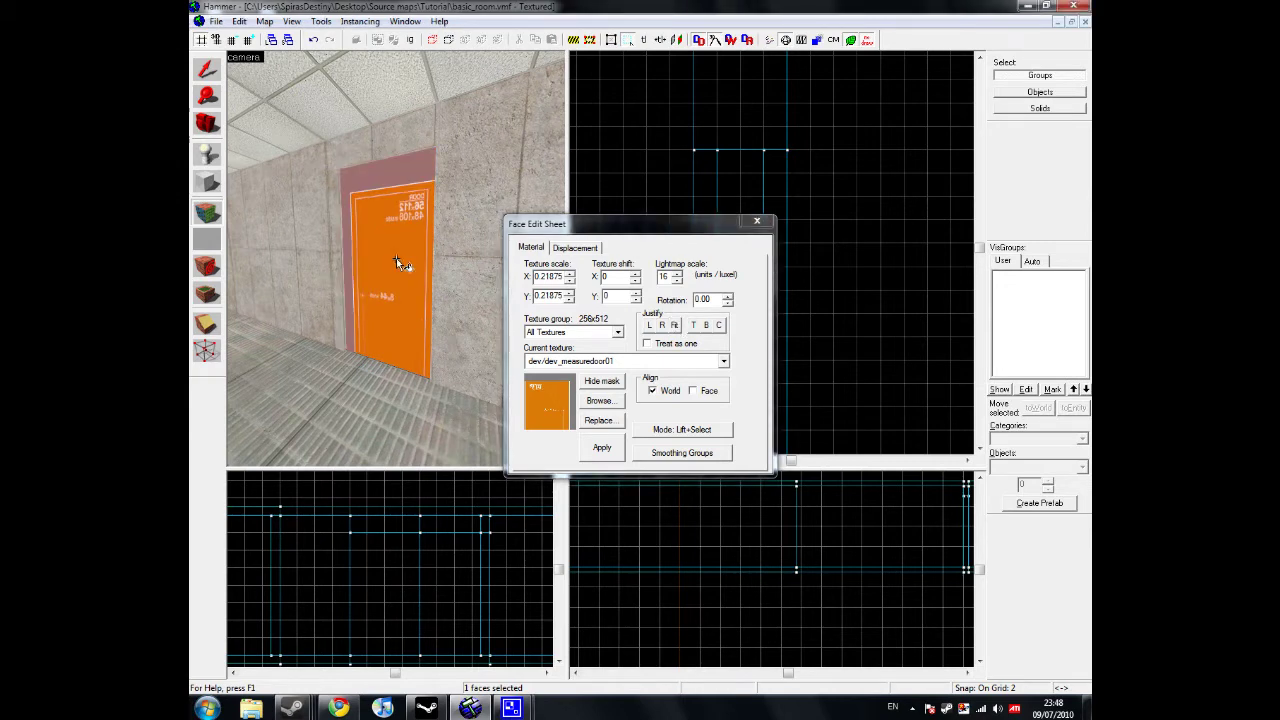
{"action": "key", "text": "a"}
{"action": "key", "text": "w"}
{"action": "key", "text": "d"}
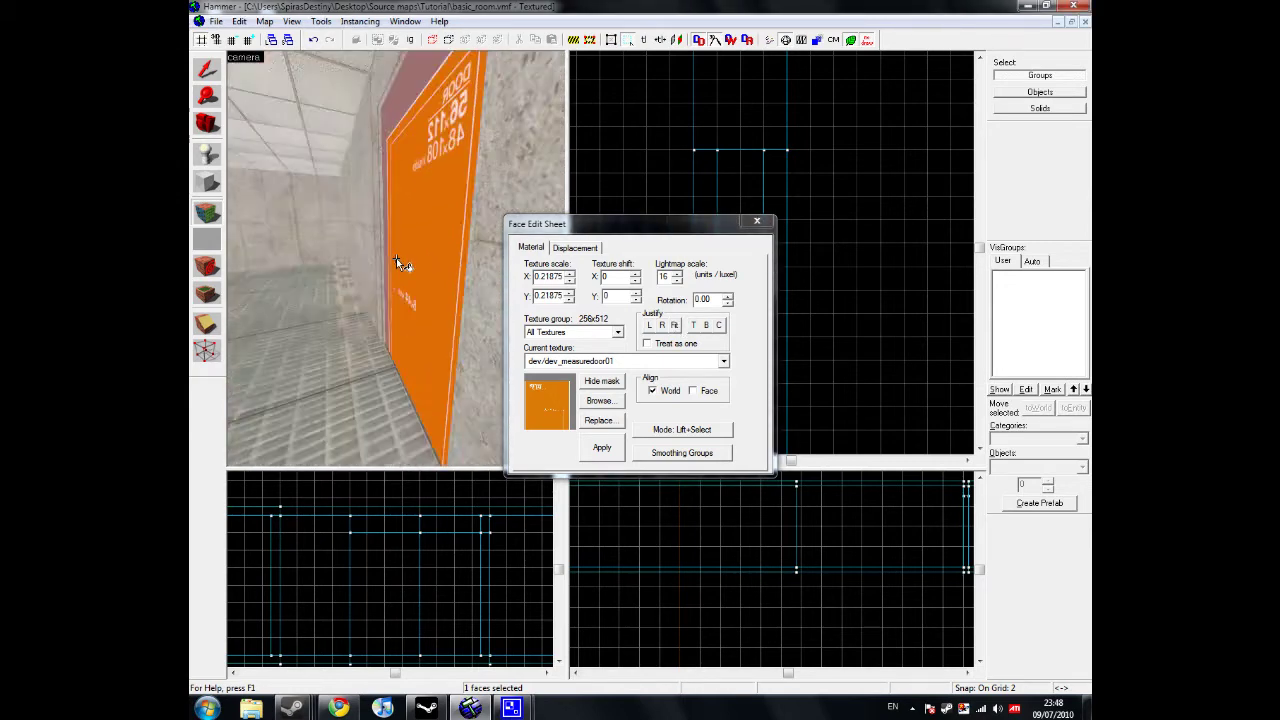
{"action": "right_click", "coordinate": [397, 262]}
{"action": "key", "text": "z"}
{"action": "left_click", "coordinate": [757, 221]}
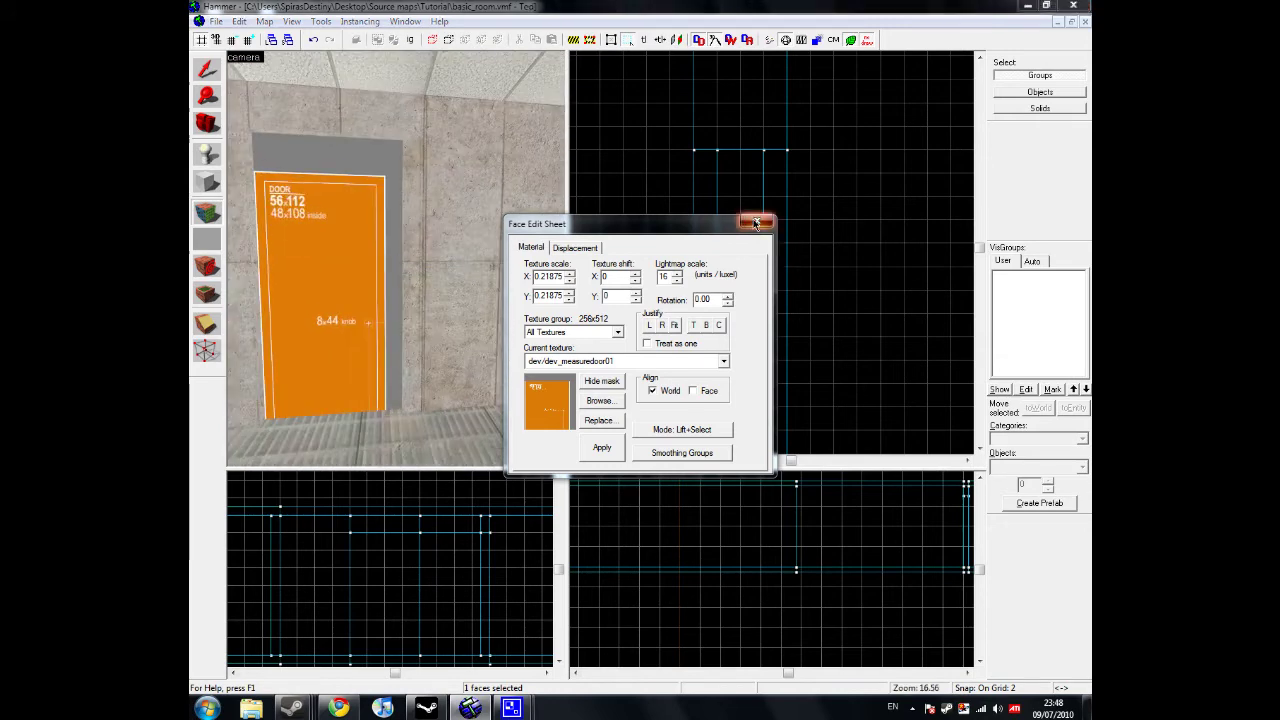
Select the door brush, tie it to an entity, and set its class to func_door_rotating
{"action": "key", "text": "z"}
{"action": "key", "text": "a"}
{"action": "key", "text": "w"}
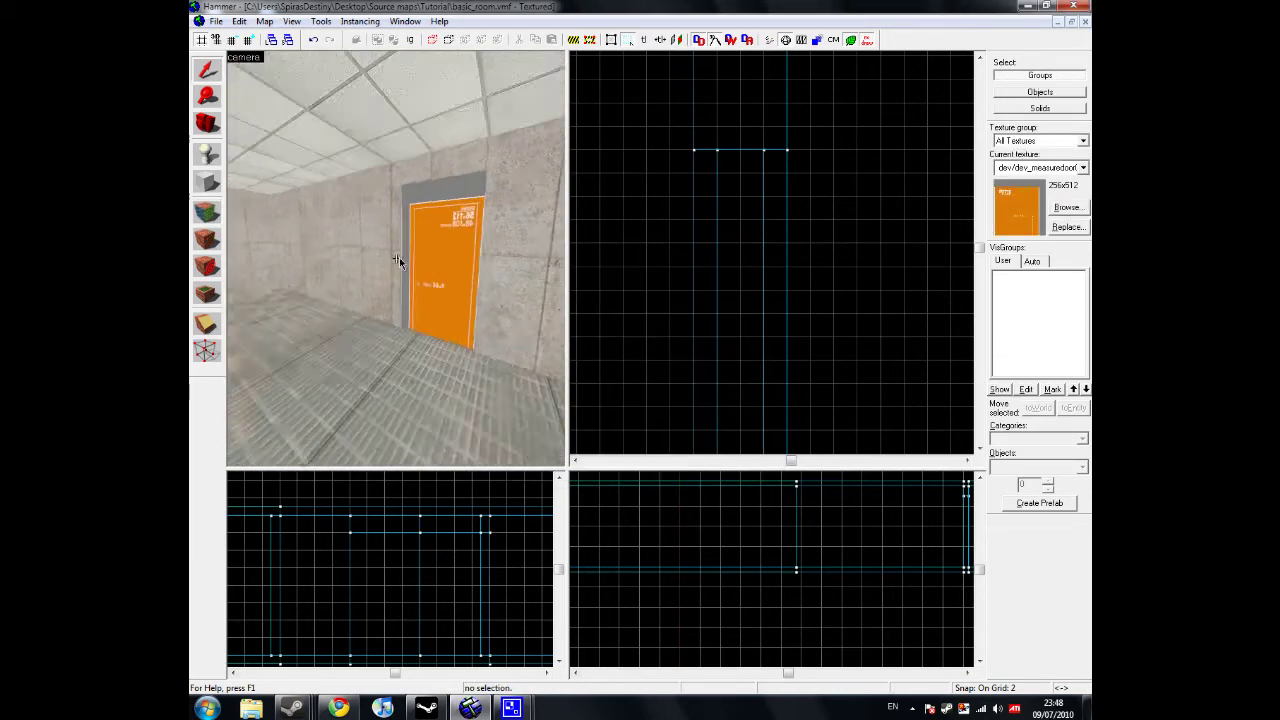
{"action": "key", "text": "s"}
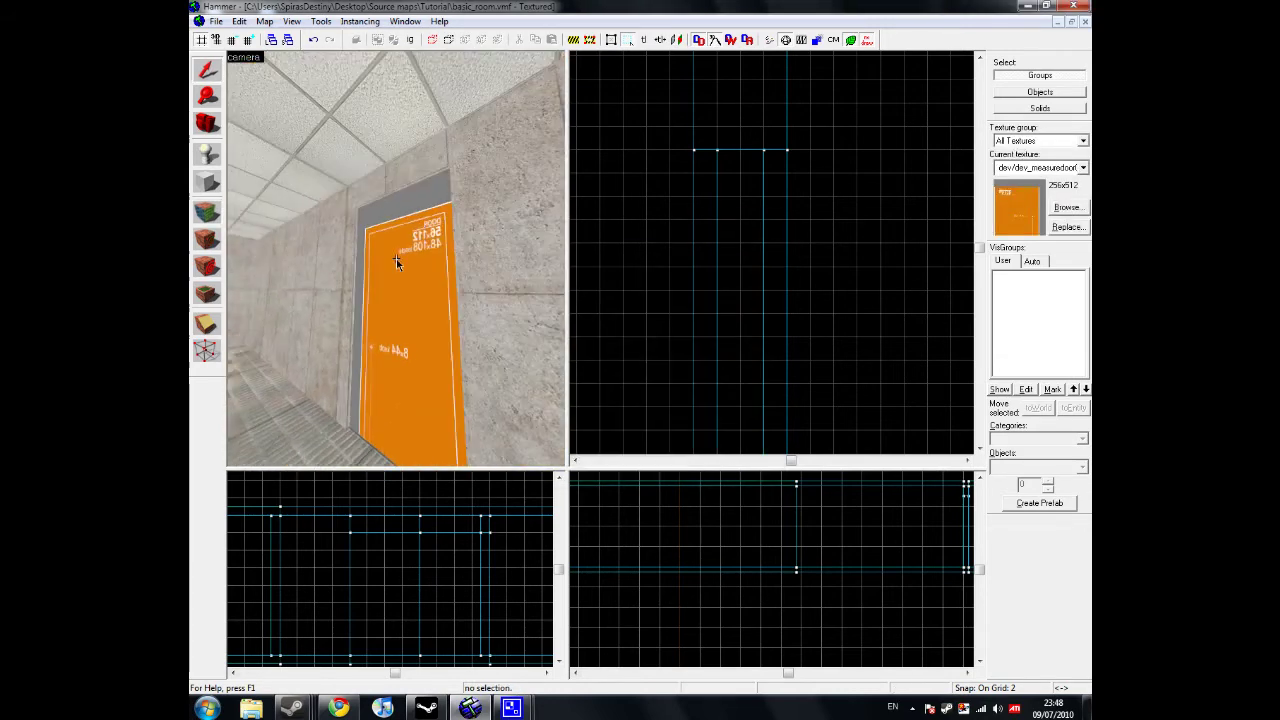
{"action": "left_click", "coordinate": [397, 262]}
{"action": "scroll", "coordinate": [762, 236], "scroll_direction": "down", "scroll_amount": 5}
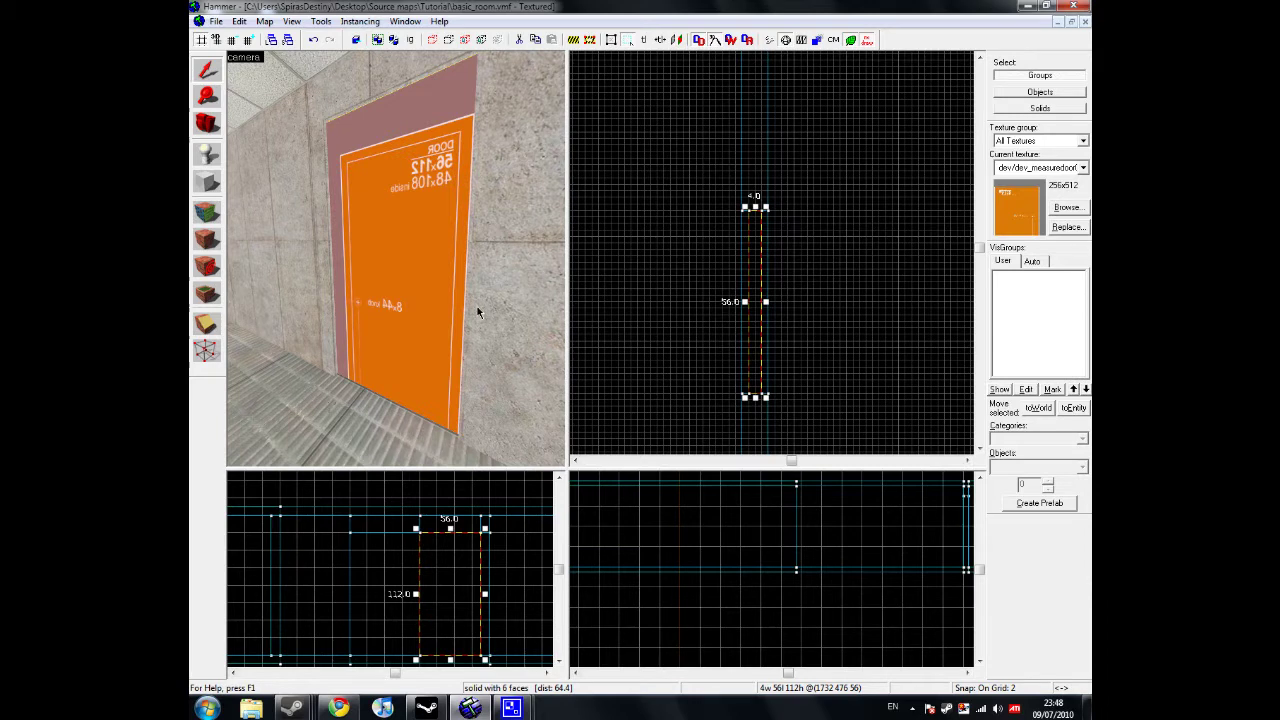
{"action": "key", "text": "ctrl+t"}
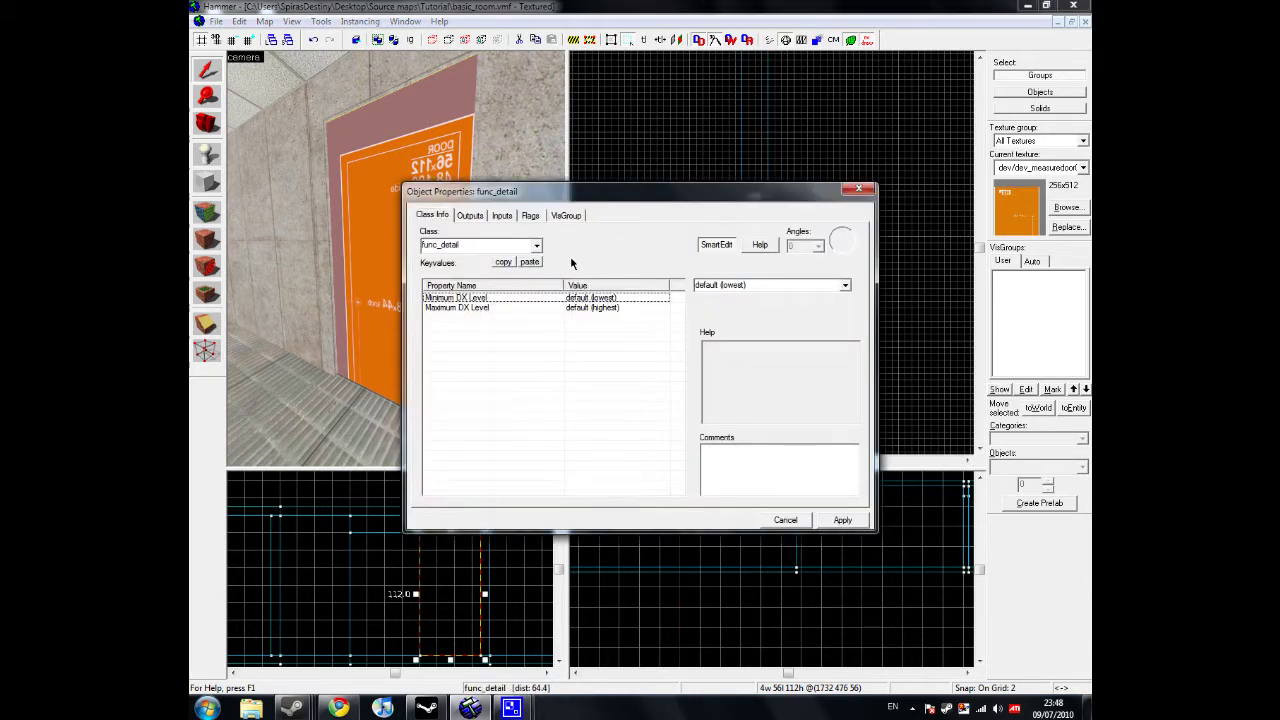
{"action": "left_click", "coordinate": [537, 246]}
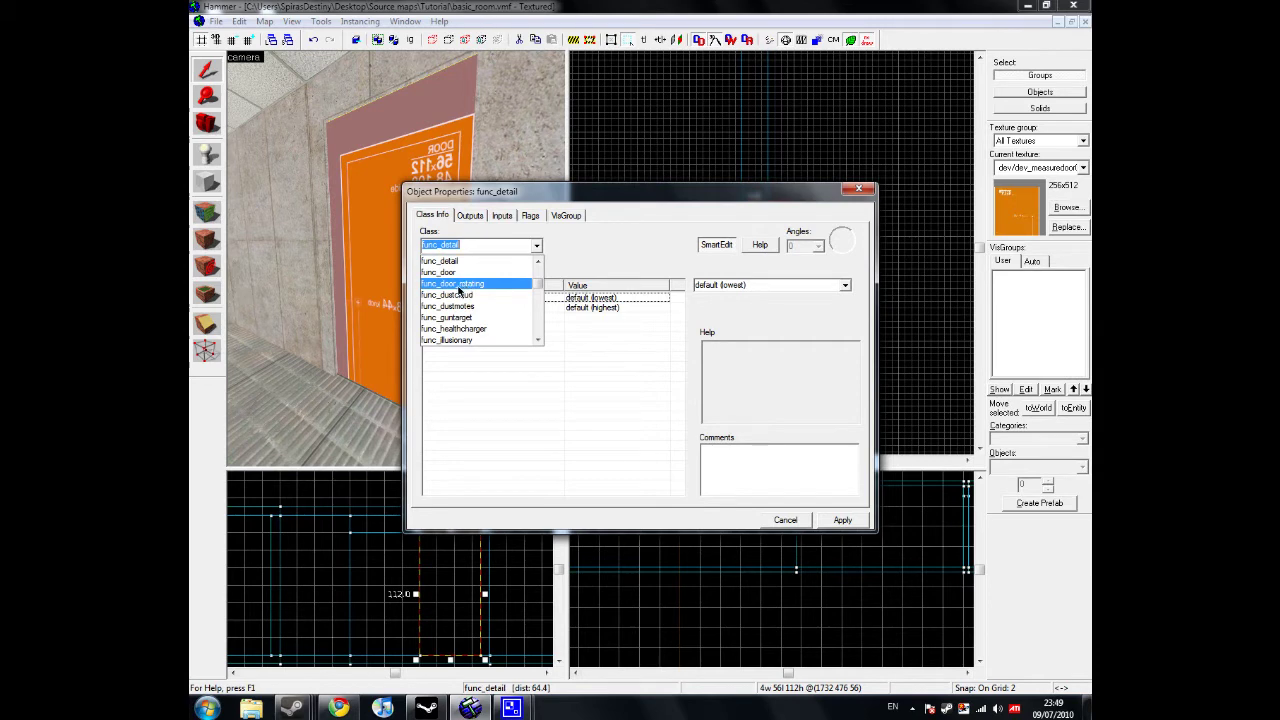
{"action": "left_click", "coordinate": [459, 285]}
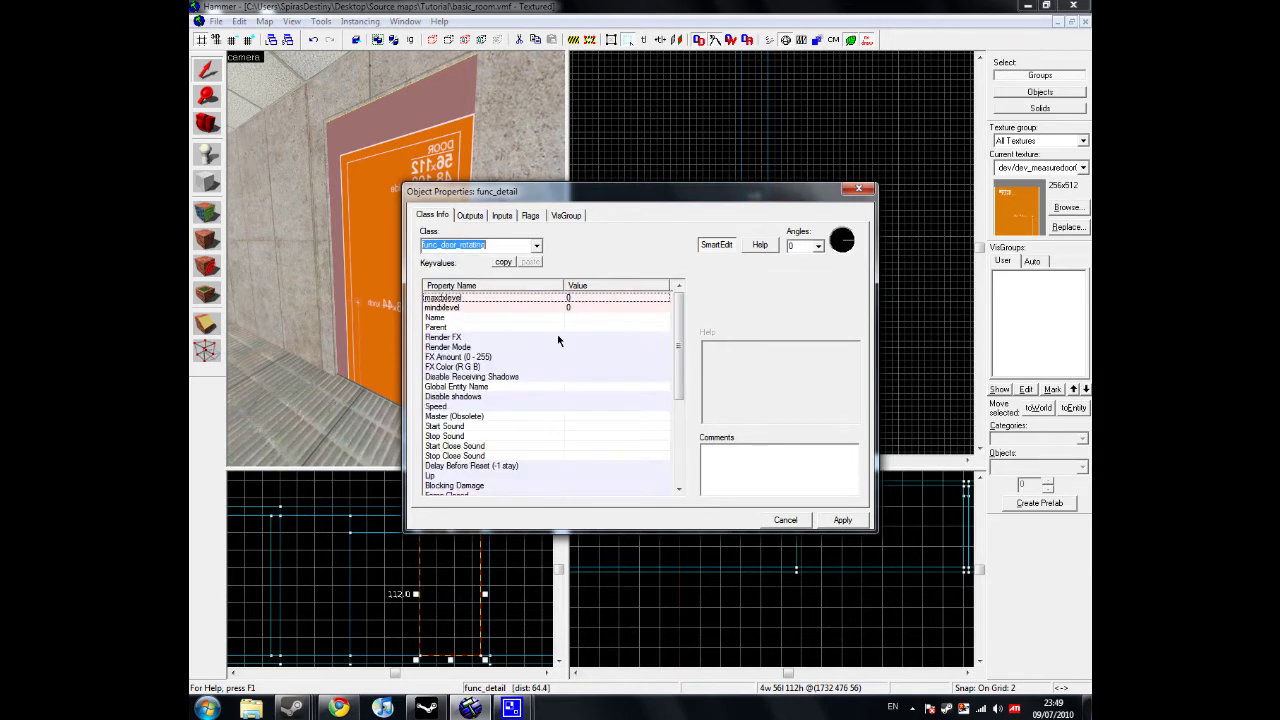
{"action": "left_click", "coordinate": [846, 526]}
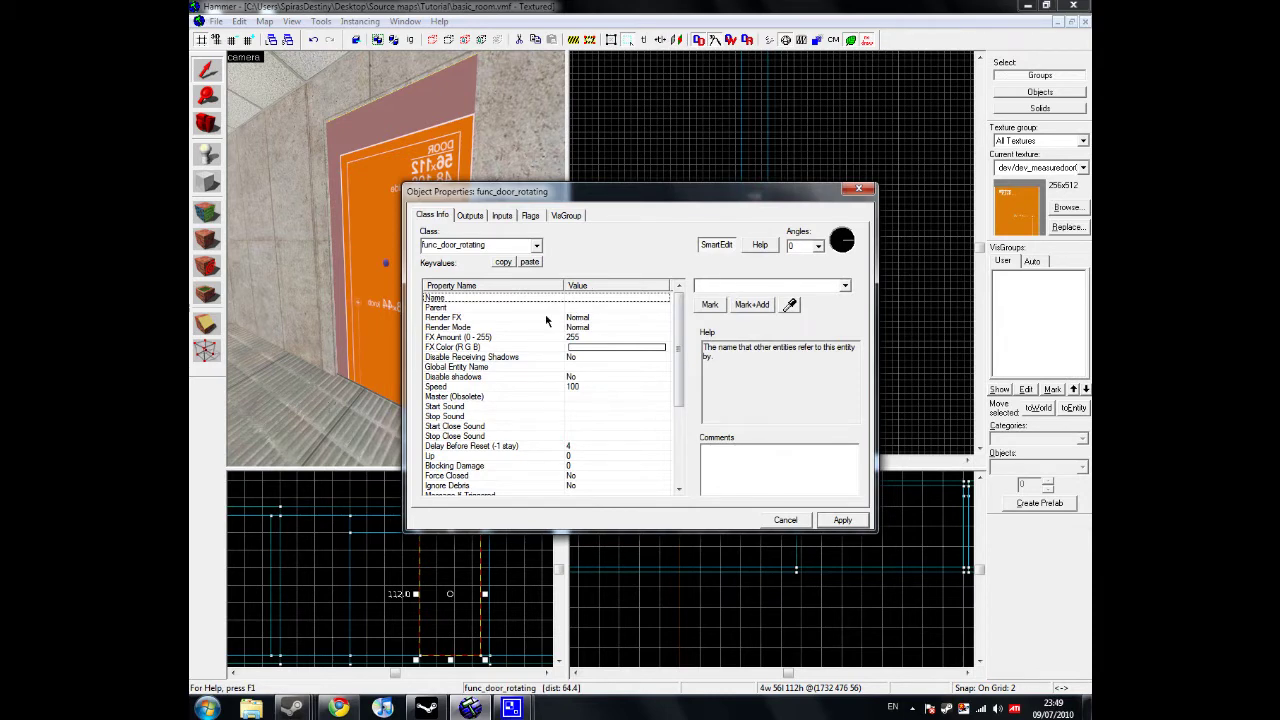
Enable the Toggle and Use Opens flags for the rotating door, apply them, and close its properties
{"action": "left_click_drag", "start_coordinate": [678, 352], "coordinate": [685, 317]}
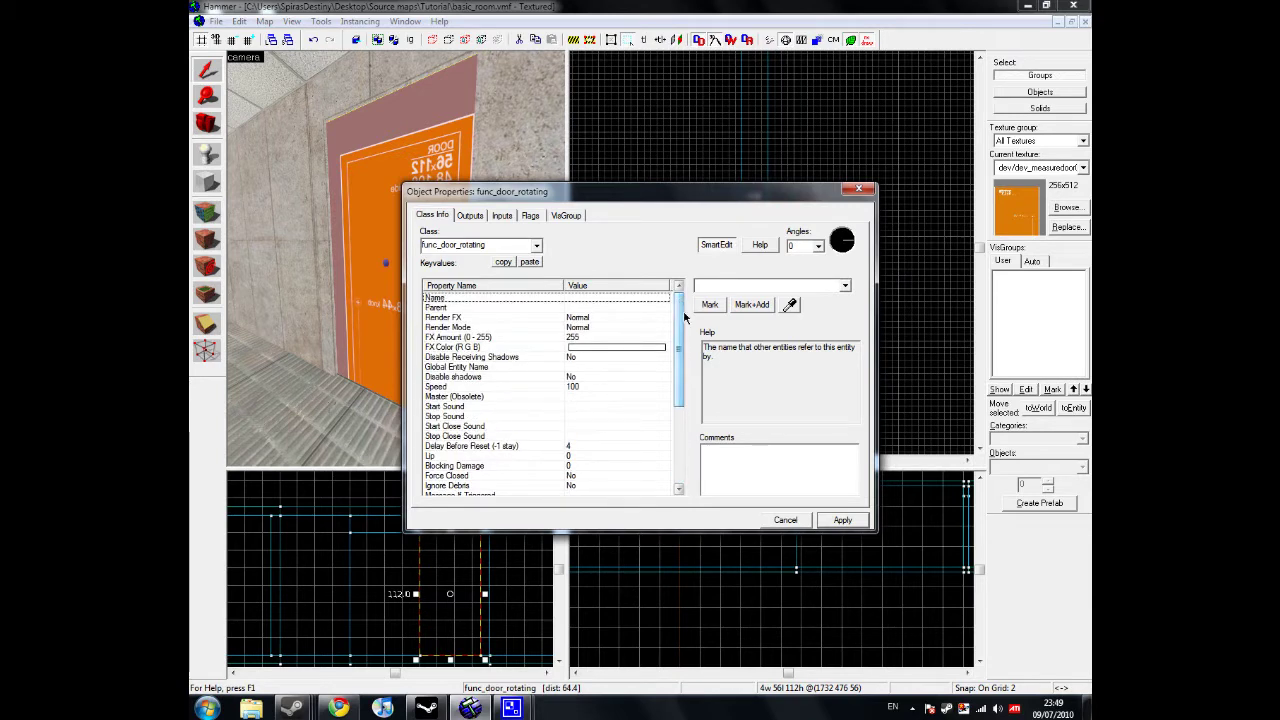
{"action": "left_click", "coordinate": [532, 216]}
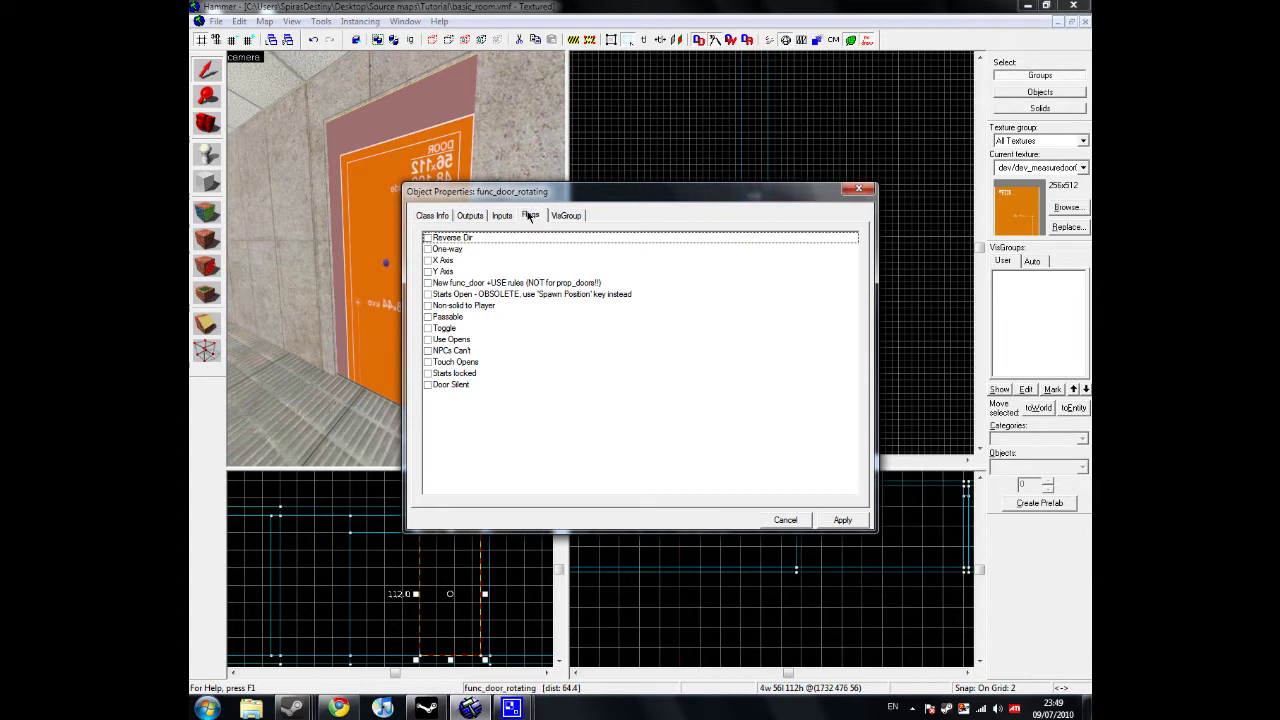
{"action": "left_click", "coordinate": [427, 328]}
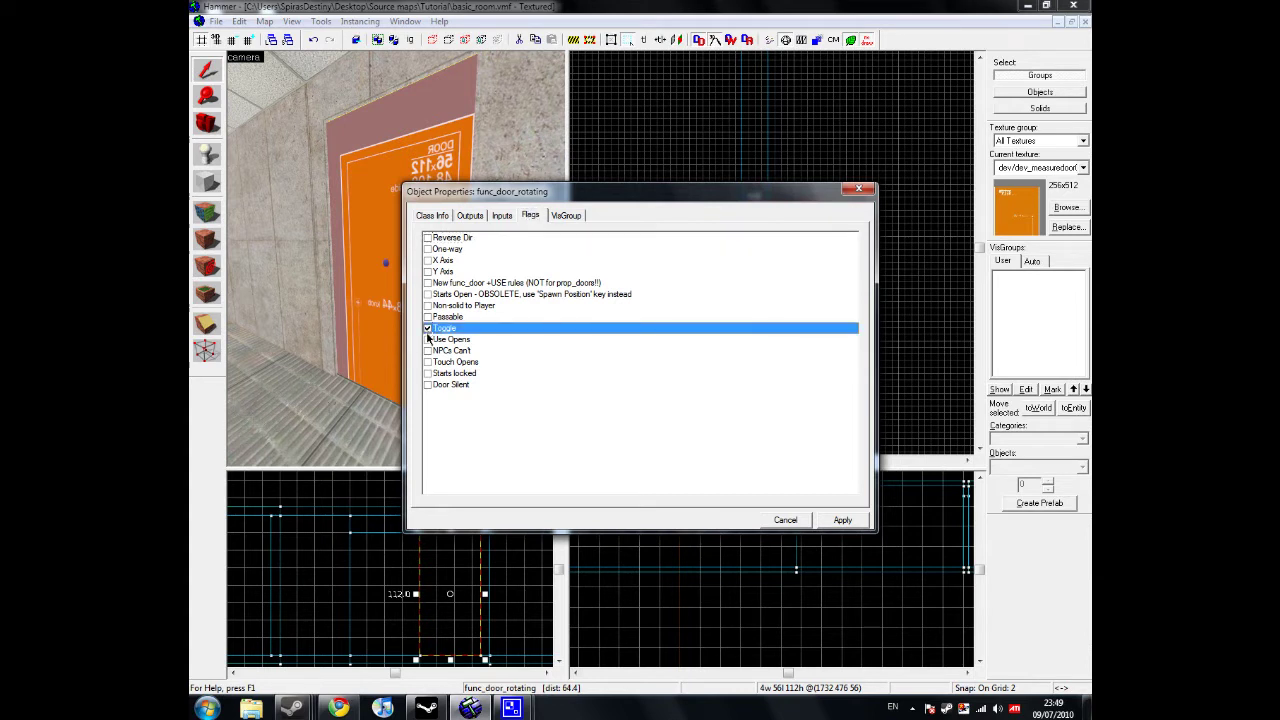
{"action": "left_click", "coordinate": [428, 340]}
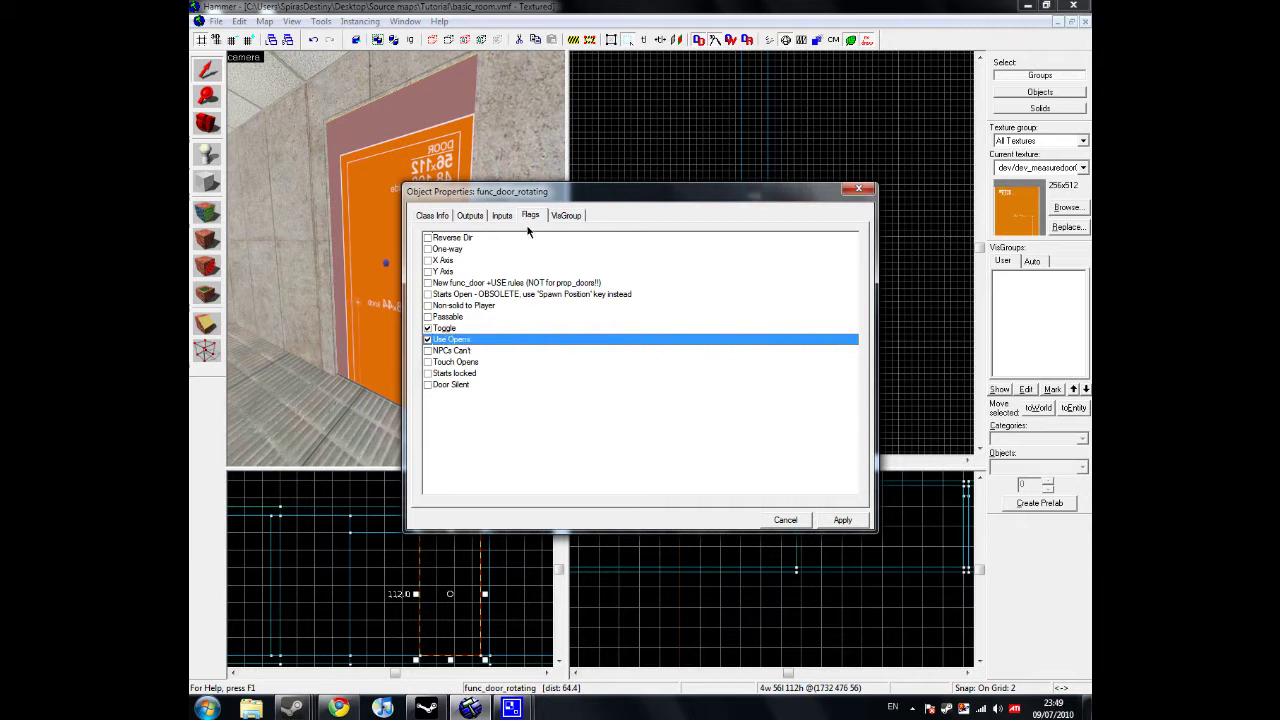
{"action": "left_click", "coordinate": [840, 519]}
{"action": "left_click", "coordinate": [858, 189]}
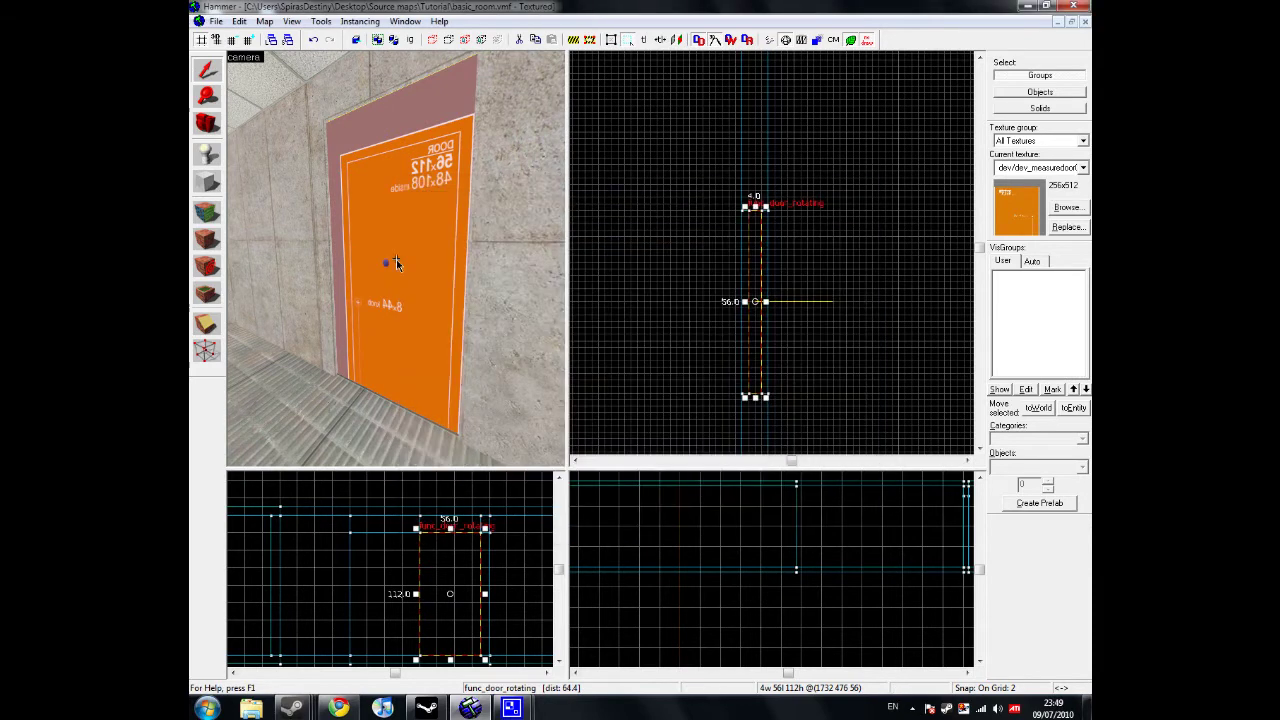
Move the rotating door's origin in the top view from the door's centre to the middle of its lower short edge
{"action": "key", "text": "s"}
{"action": "key", "text": "w"}
{"action": "key", "text": "z"}
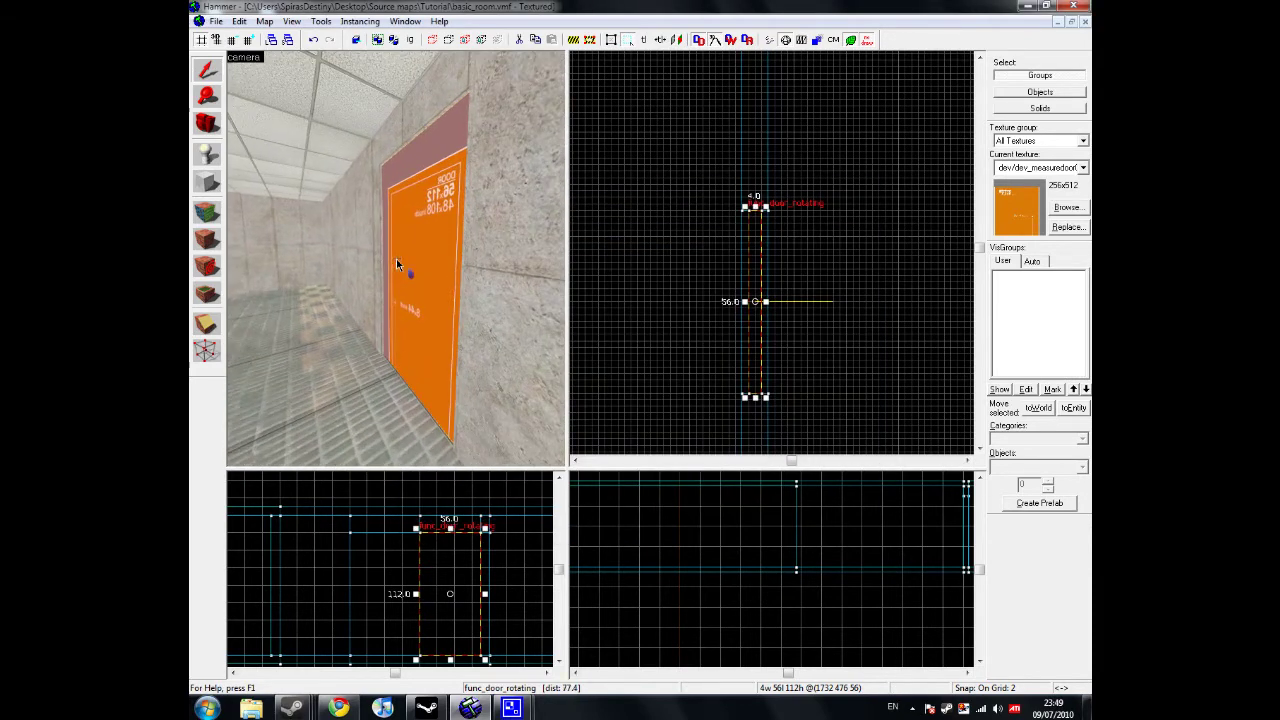
{"action": "scroll", "coordinate": [750, 320], "scroll_direction": "up", "scroll_amount": 2}
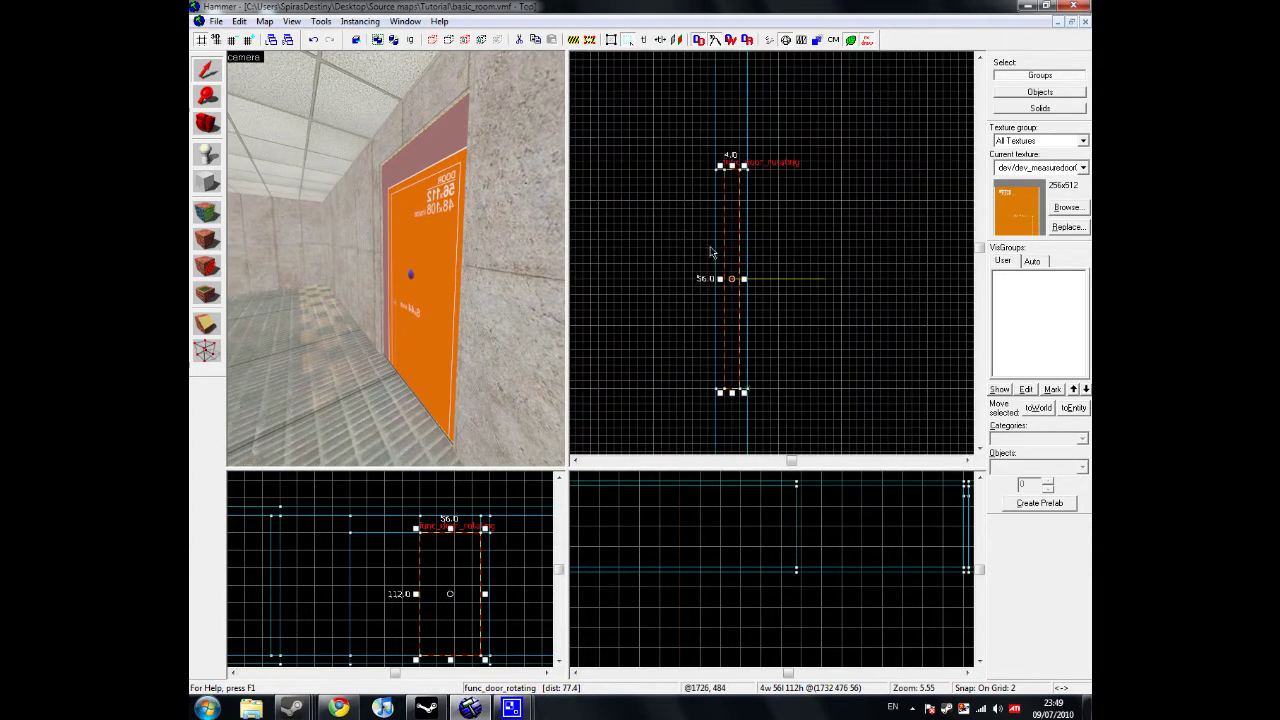
{"action": "scroll", "coordinate": [708, 319], "scroll_direction": "up", "scroll_amount": 1}
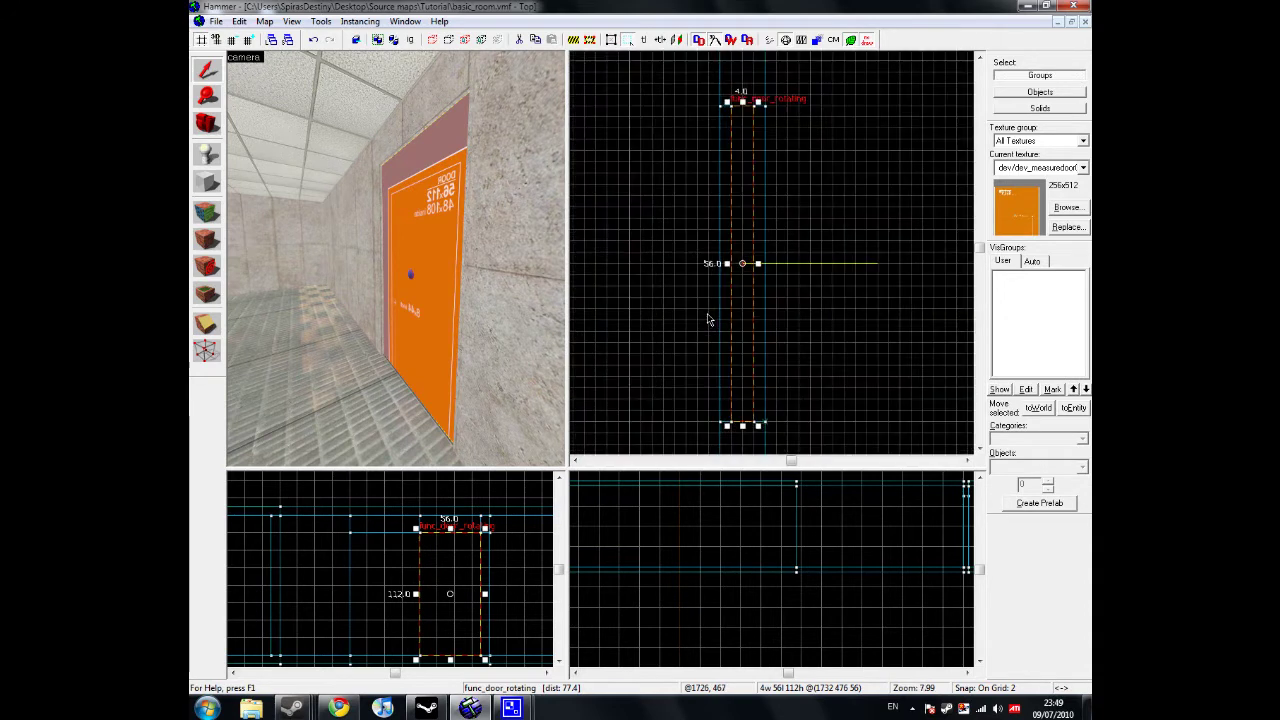
{"action": "scroll", "coordinate": [683, 277], "scroll_direction": "down", "scroll_amount": 1}
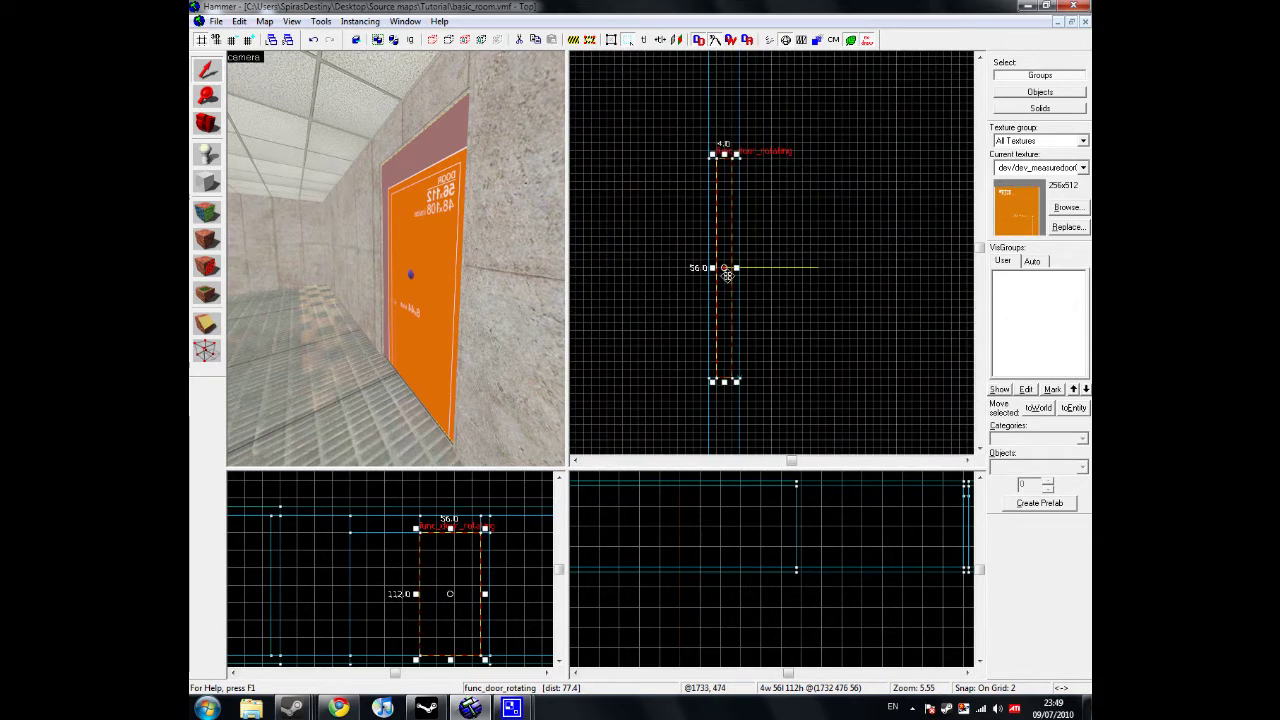
{"action": "scroll", "coordinate": [723, 270], "scroll_direction": "up", "scroll_amount": 1}
{"action": "scroll", "coordinate": [727, 259], "scroll_direction": "up", "scroll_amount": 2}
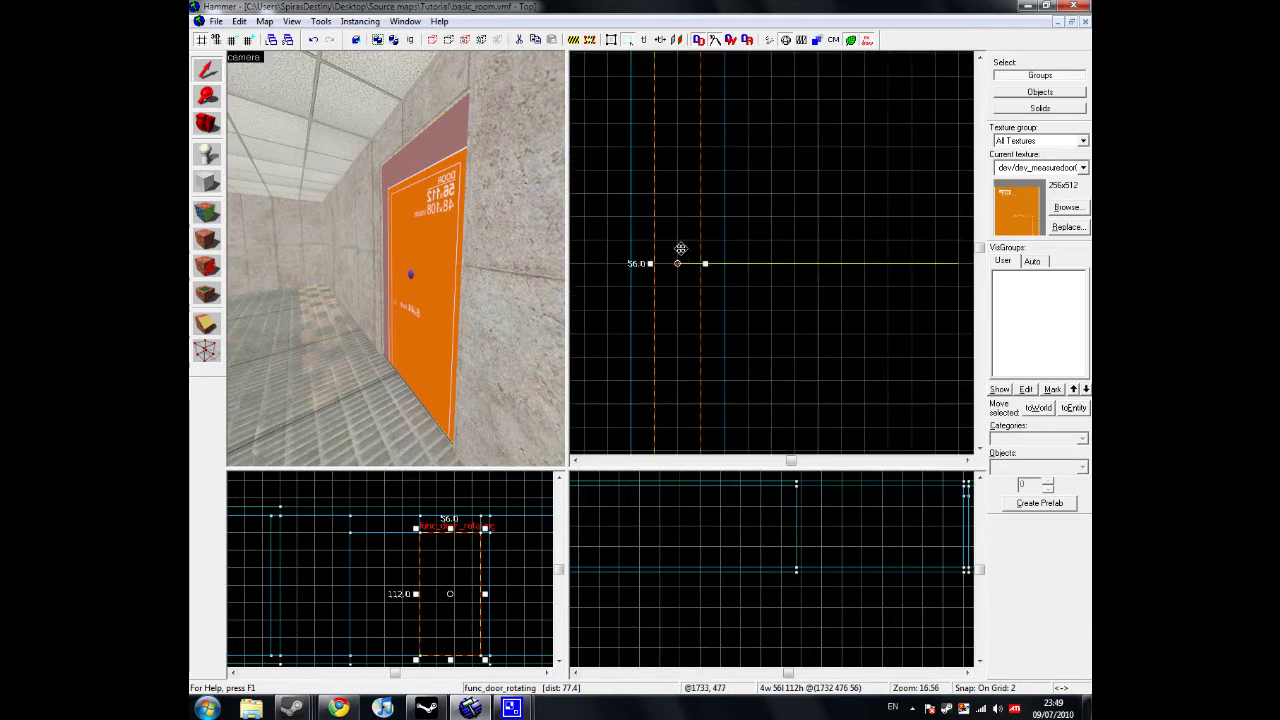
{"action": "scroll", "coordinate": [689, 262], "scroll_direction": "down", "scroll_amount": 3}
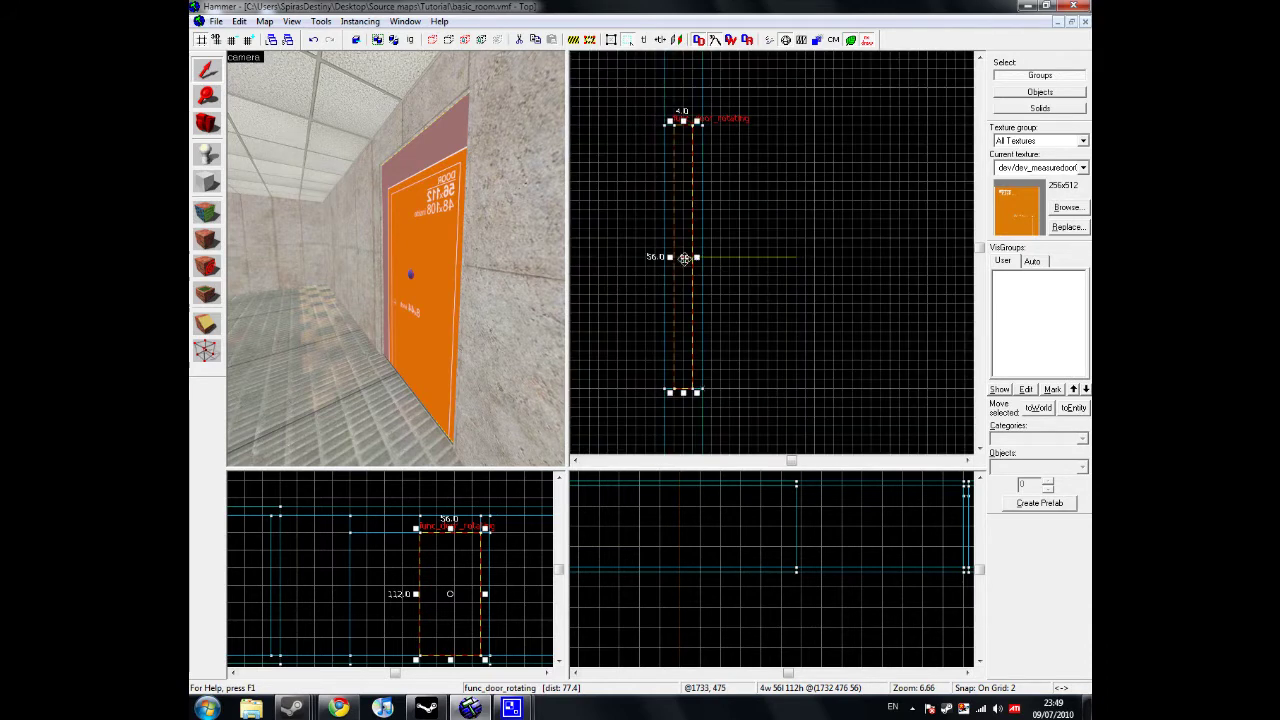
{"action": "left_click_drag", "start_coordinate": [682, 257], "coordinate": [682, 390]}
Check the hinge origin's position relative to the door knob in the 3D view and deselect the door
{"action": "key", "text": "z"}
{"action": "key", "text": "a"}
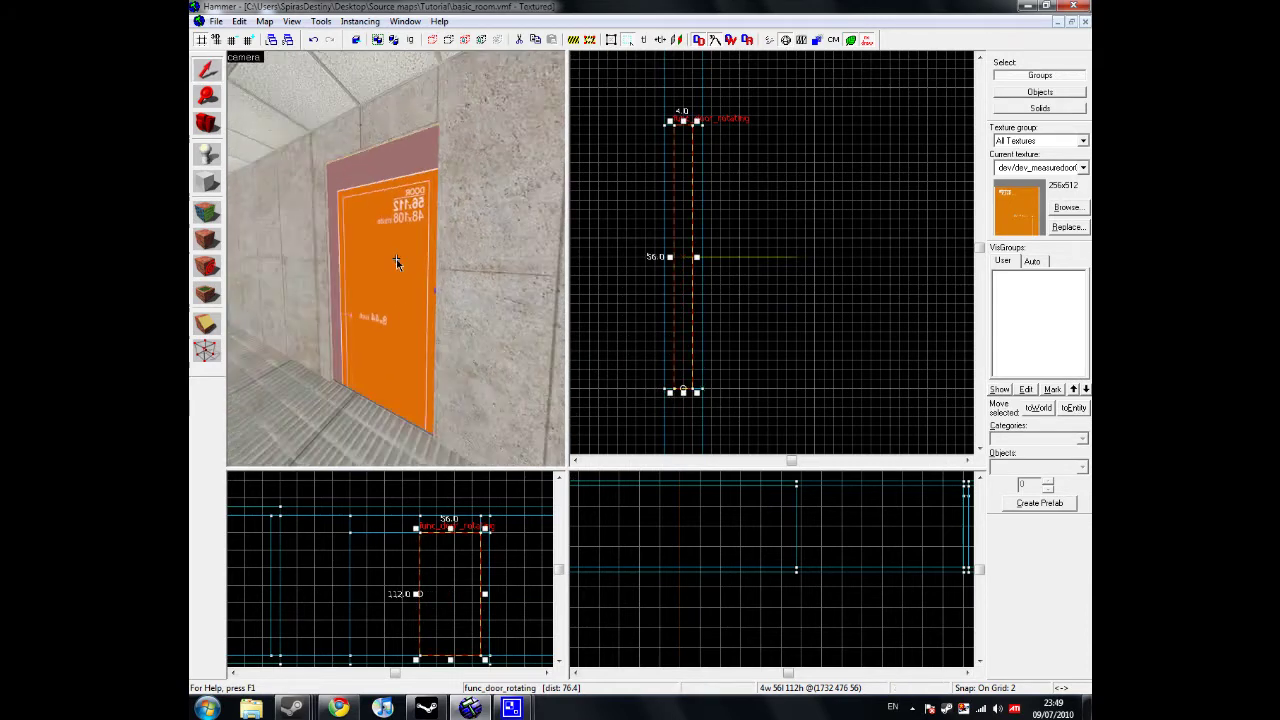
{"action": "key", "text": "z"}
{"action": "left_click", "coordinate": [809, 253]}
{"action": "left_click", "coordinate": [416, 295]}
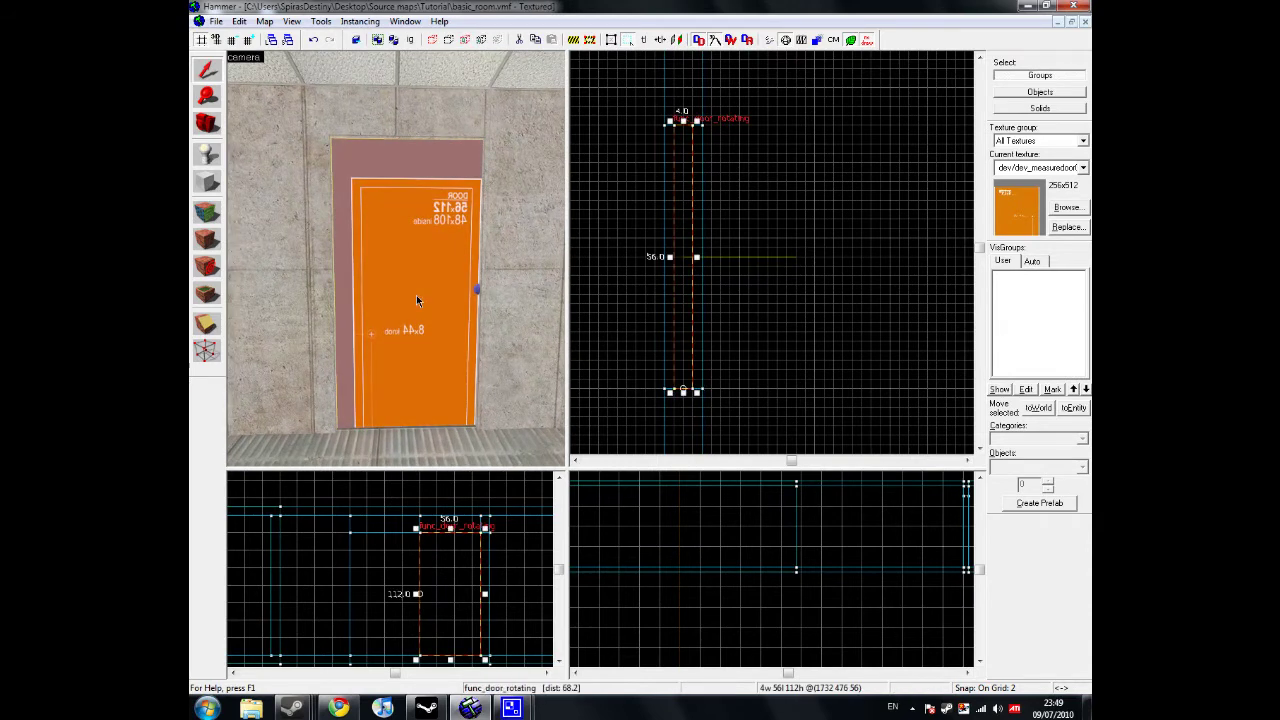
{"action": "left_click", "coordinate": [757, 303]}
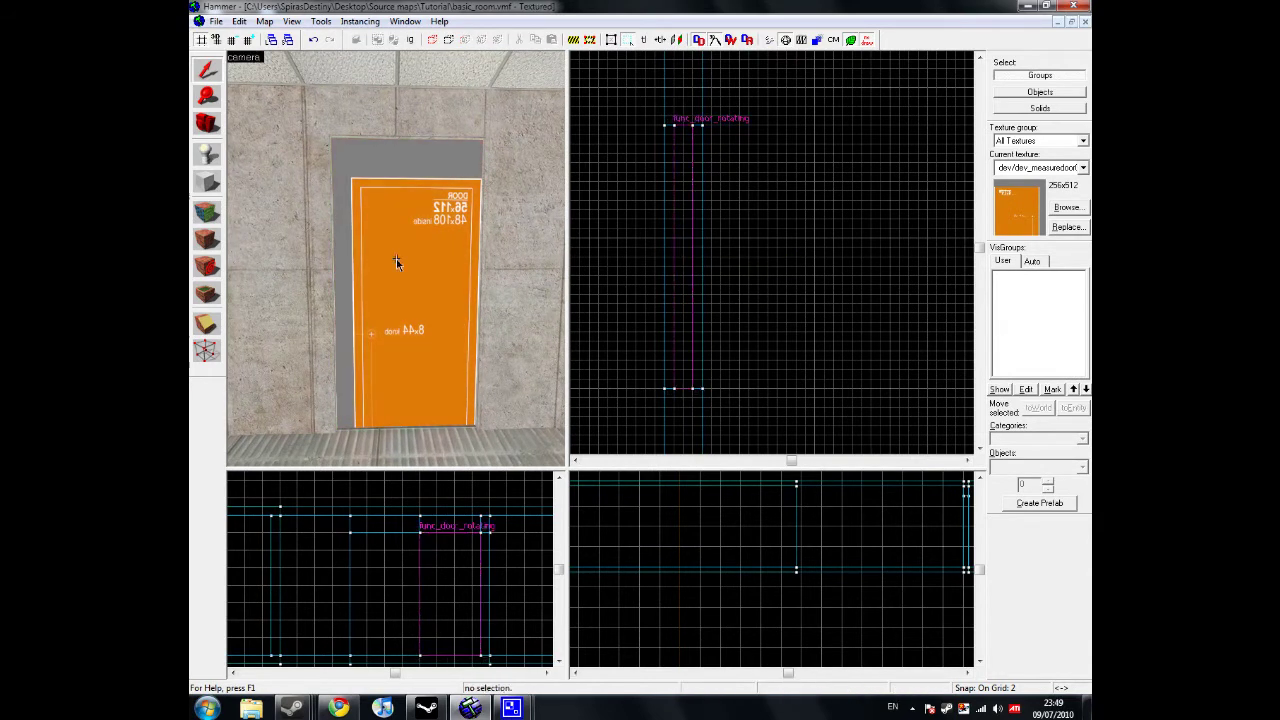
{"action": "key", "text": "w"}
{"action": "key", "text": "w"}
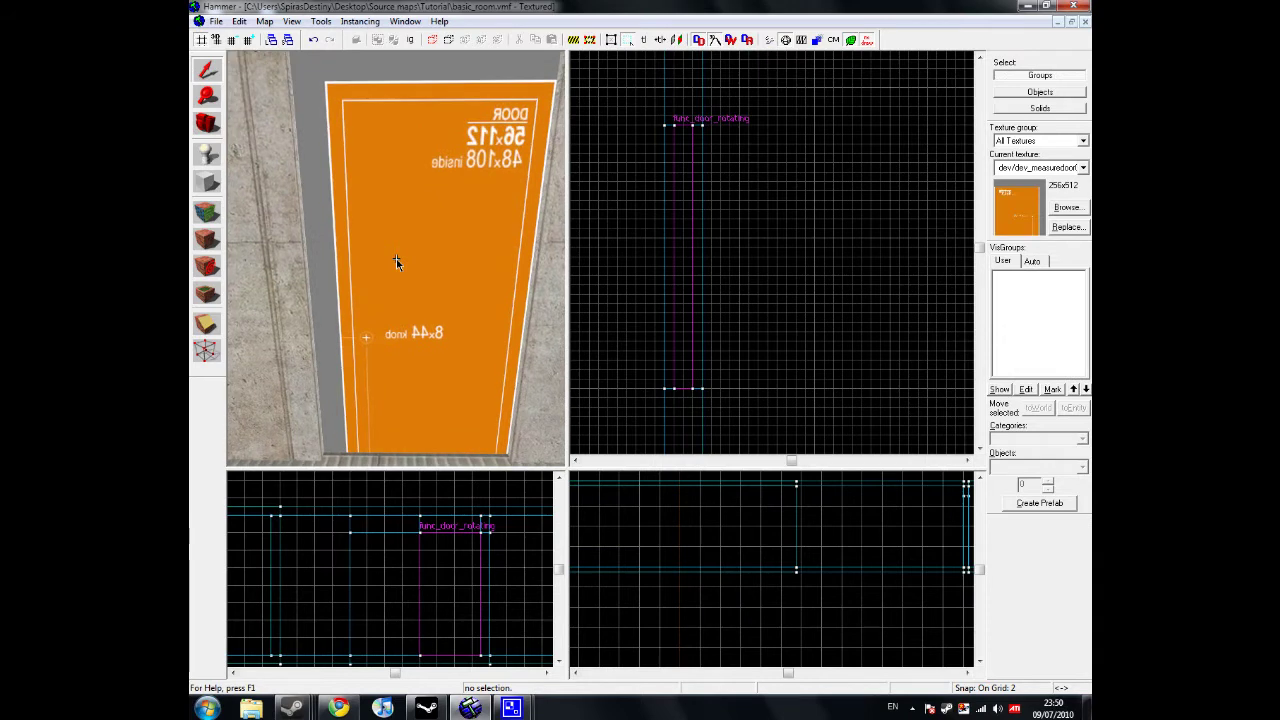
Examine the rotating door and its recess from both sides of the dividing wall in the 3D view
{"action": "key", "text": "w"}
{"action": "key", "text": "w"}
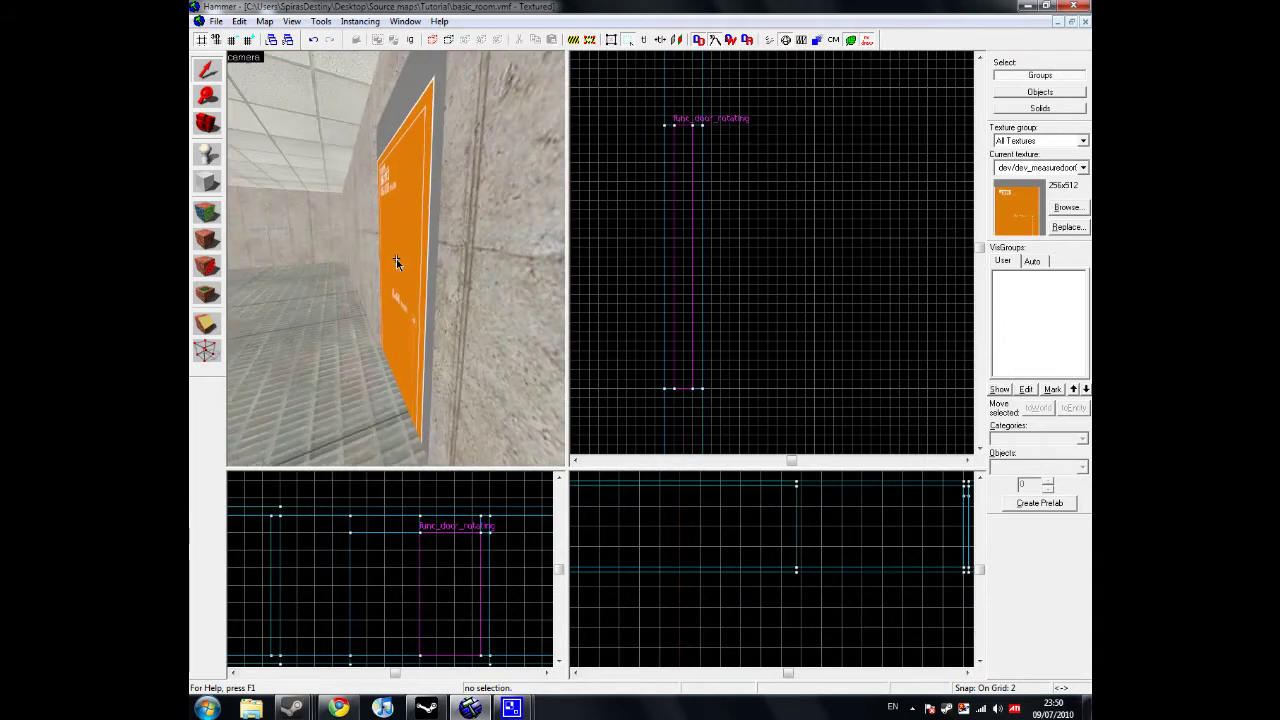
{"action": "key", "text": "w"}
{"action": "key", "text": "s"}
{"action": "key", "text": "w"}
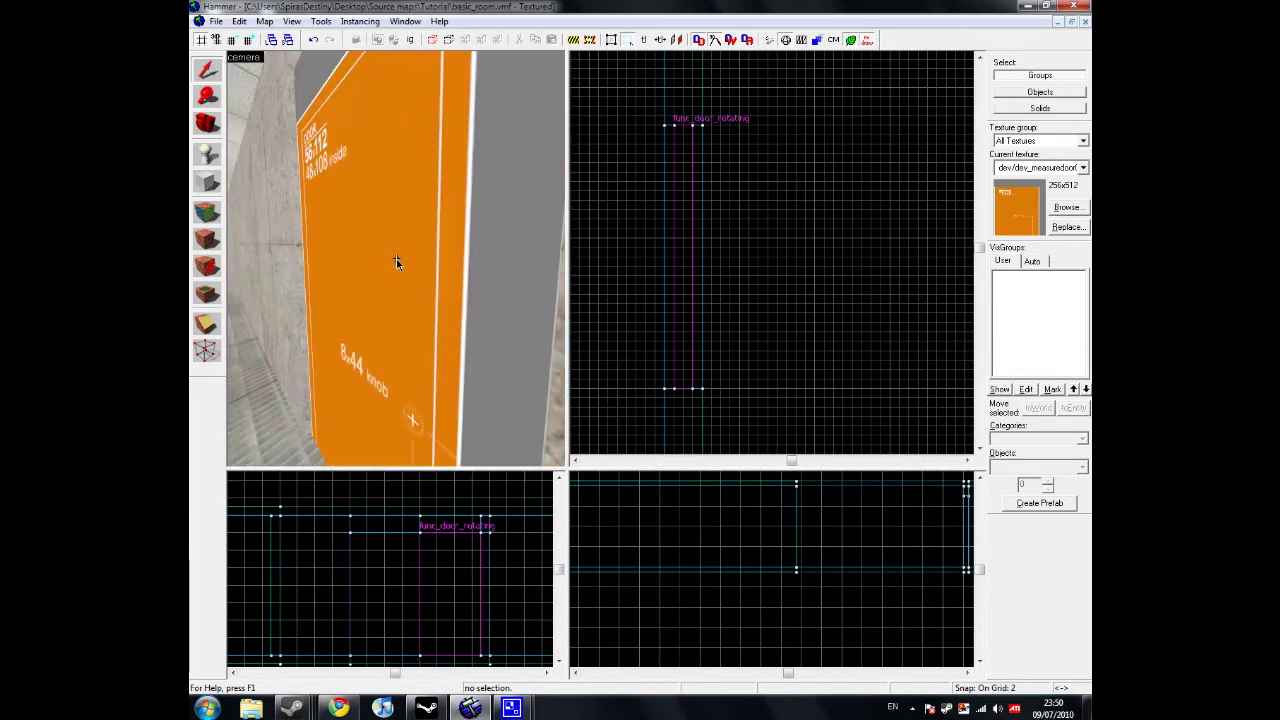
{"action": "key", "text": "d"}
{"action": "key", "text": "w"}
Inspect the texture settings of the door's narrow edge face in the Face Edit Sheet, and close the sheet without changes
{"action": "left_click", "coordinate": [207, 236]}
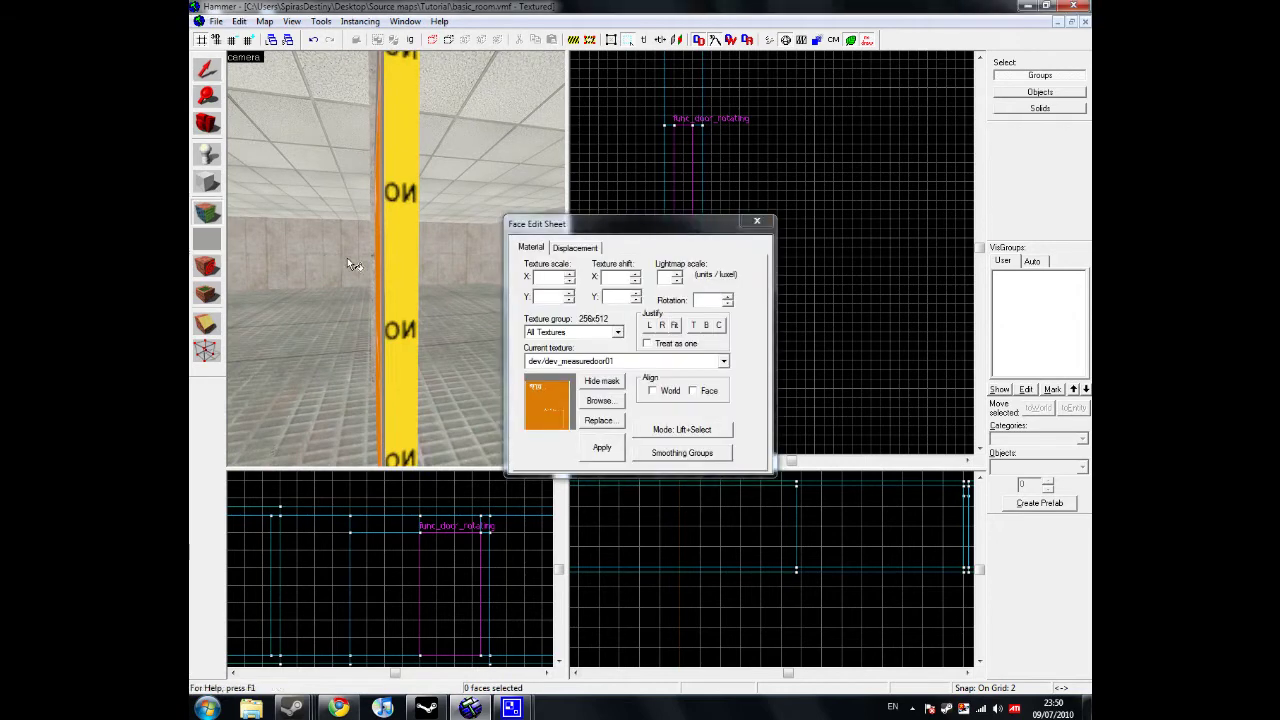
{"action": "key", "text": "w"}
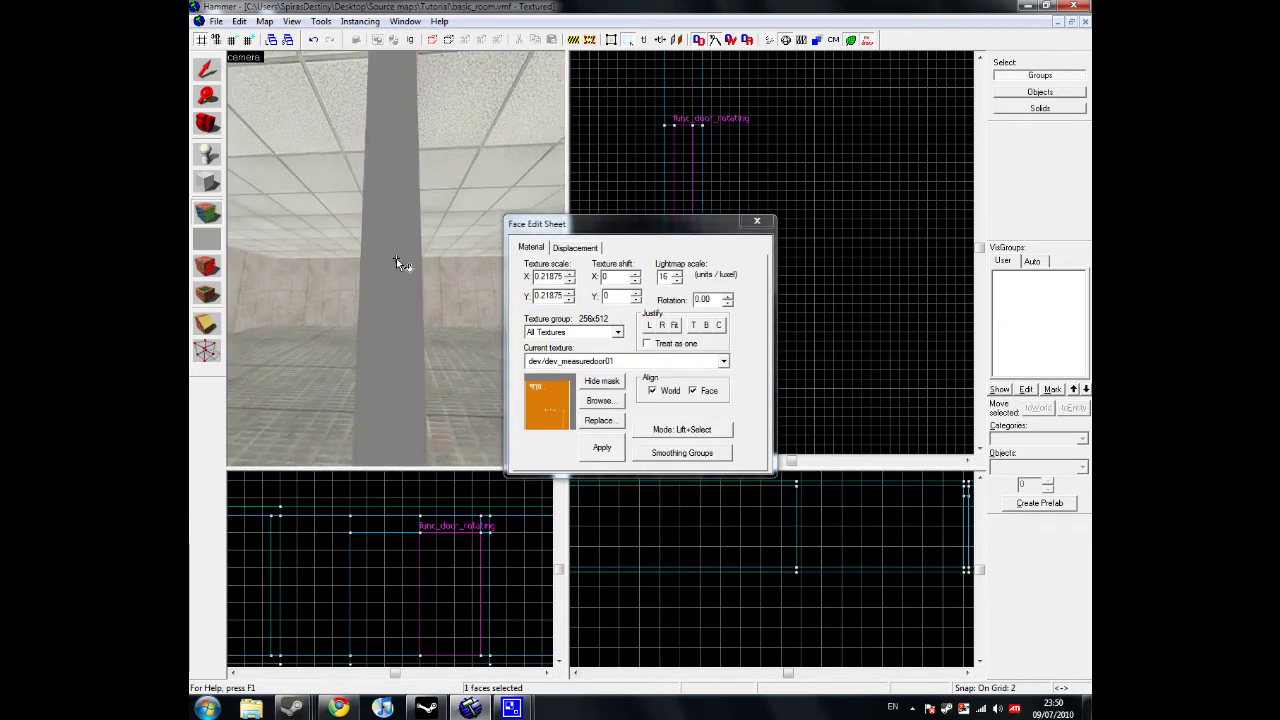
{"action": "key", "text": "Left"}
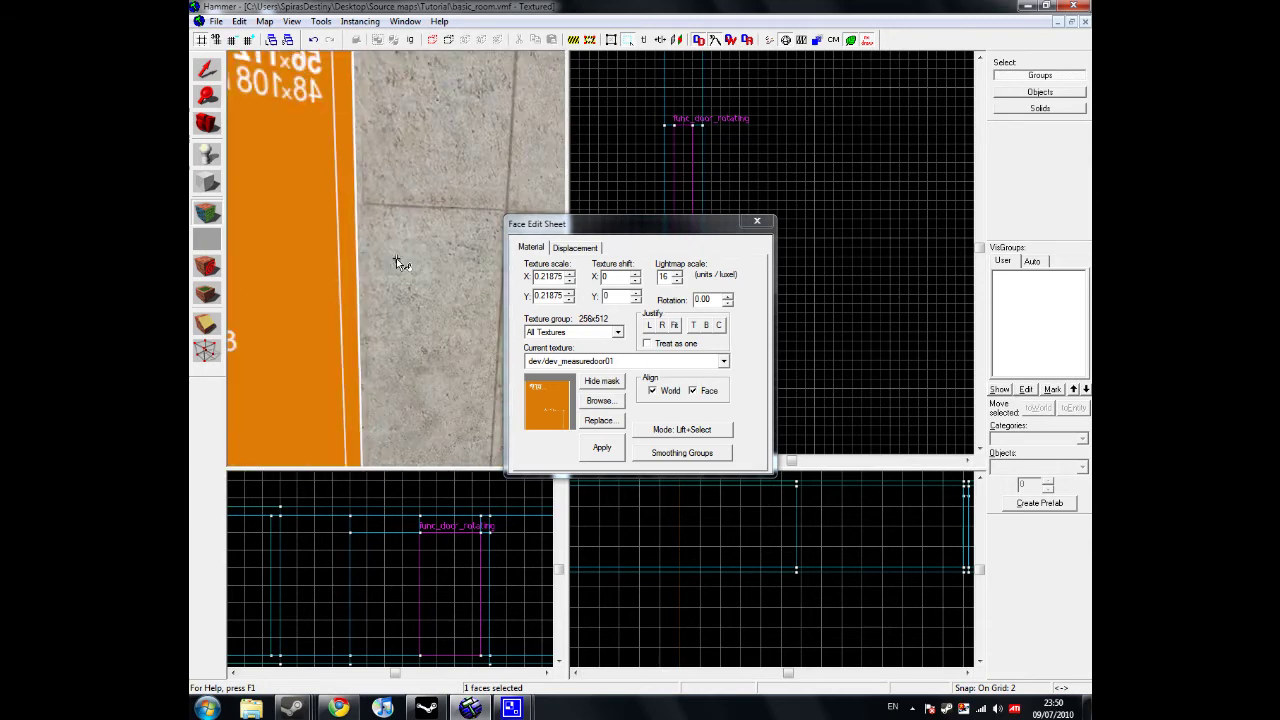
{"action": "key", "text": "s"}
{"action": "key", "text": "z"}
{"action": "left_click", "coordinate": [754, 225]}
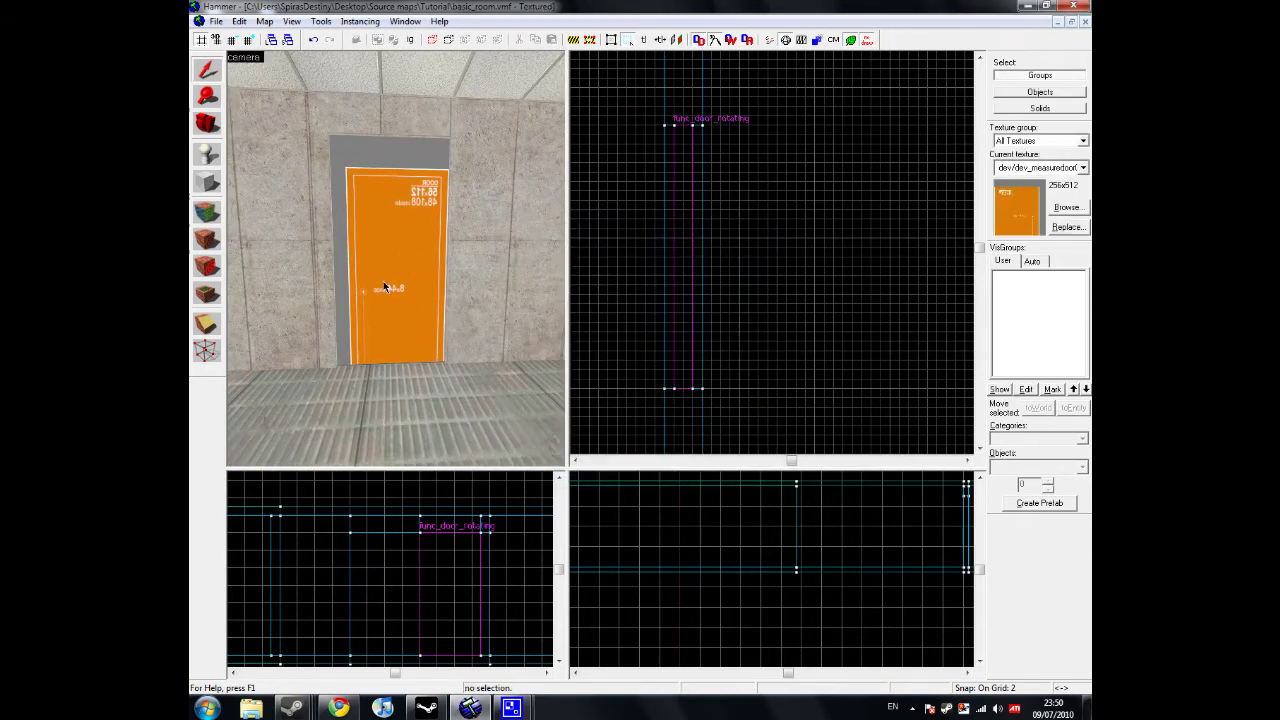
Review the finished door within its recessed wall opening from near and far across both halves of the room
{"action": "scroll", "coordinate": [397, 263], "scroll_direction": "up", "scroll_amount": 5}
{"action": "scroll", "coordinate": [397, 263], "scroll_direction": "down", "scroll_amount": 7}
{"action": "key", "text": "w"}
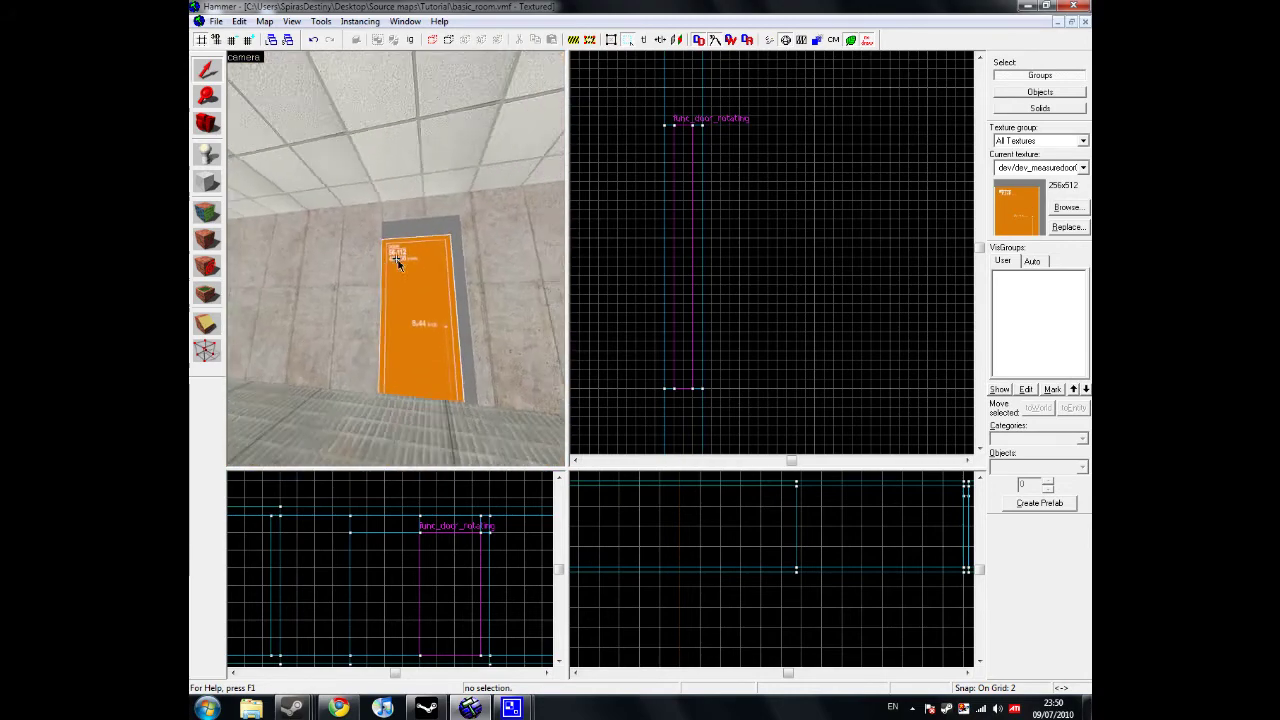
{"action": "key", "text": "w"}
{"action": "key", "text": "w"}
{"action": "key", "text": "s"}
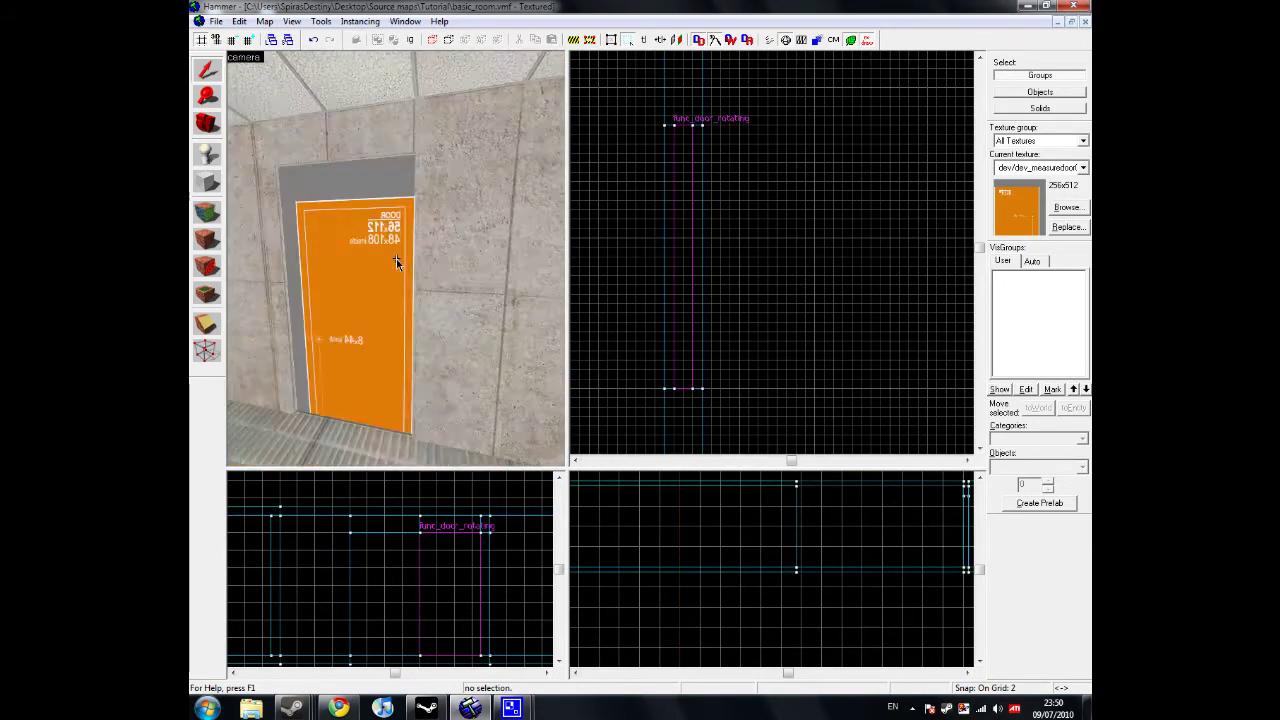
{"action": "key", "text": "d"}
{"action": "key", "text": "w"}
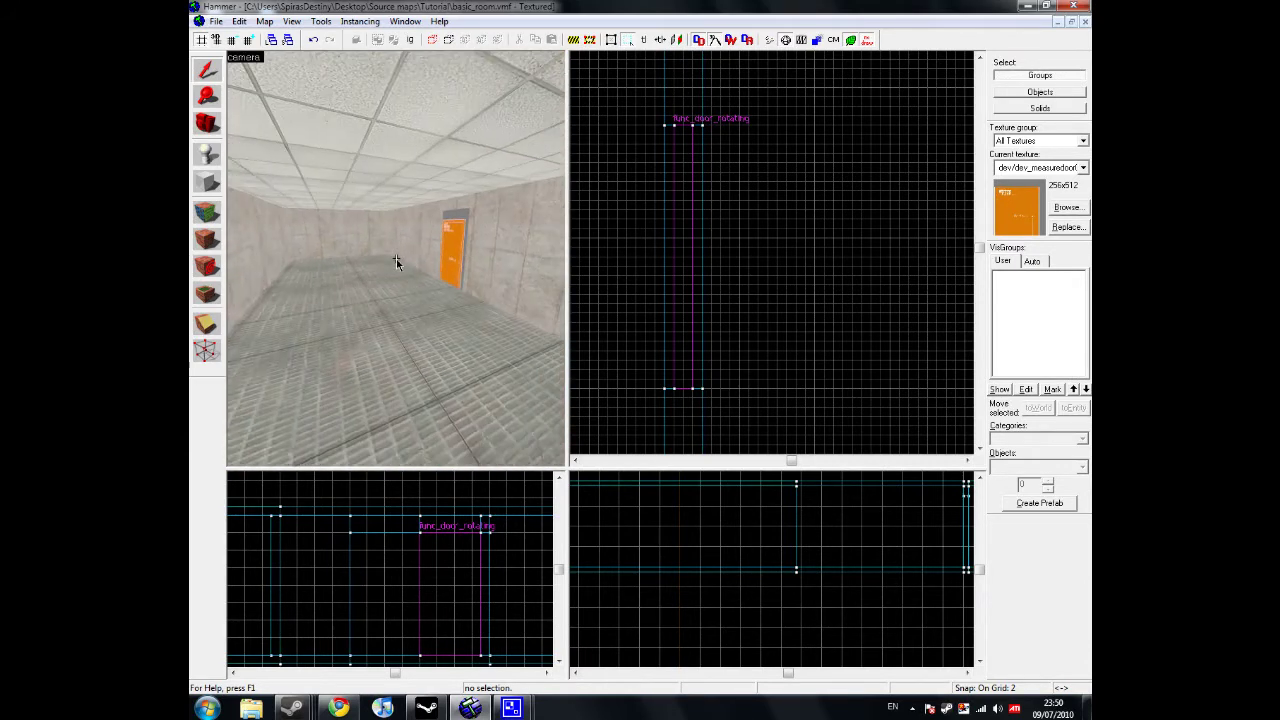
{"action": "key", "text": "Right"}
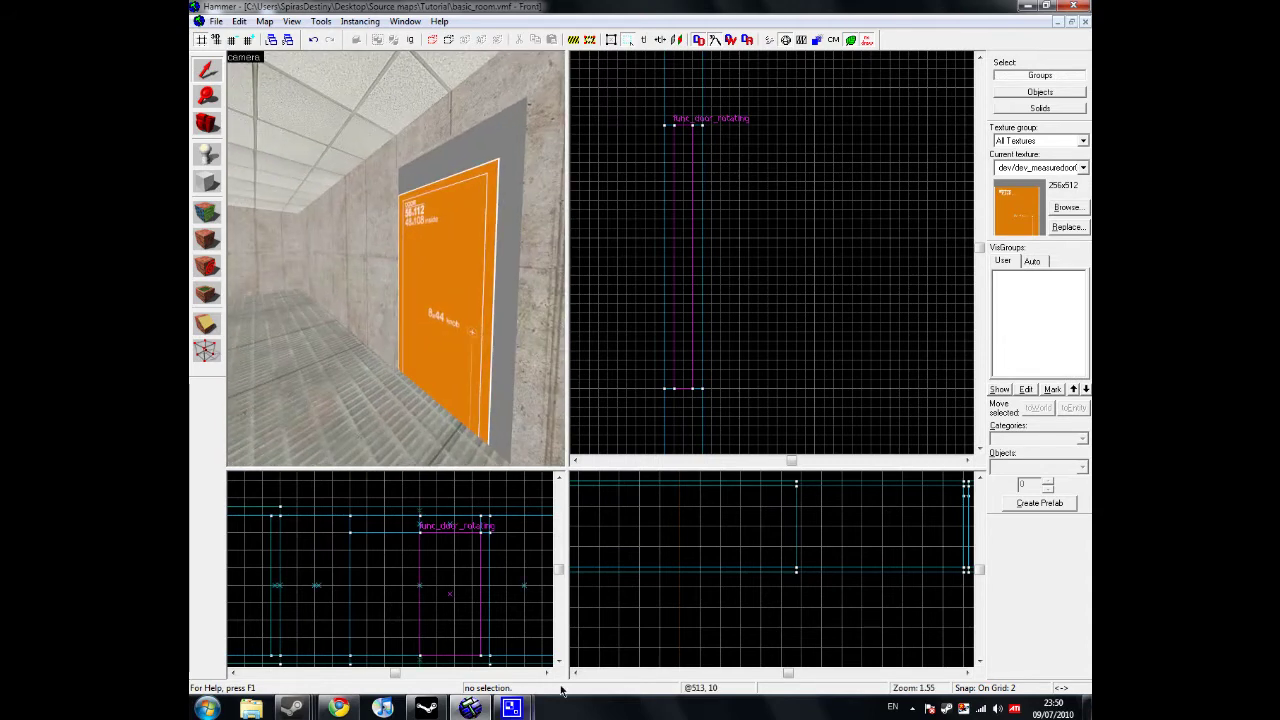
{"action": "mouse_move", "coordinate": [511, 708]}
{"action": "left_click", "coordinate": [474, 636]}
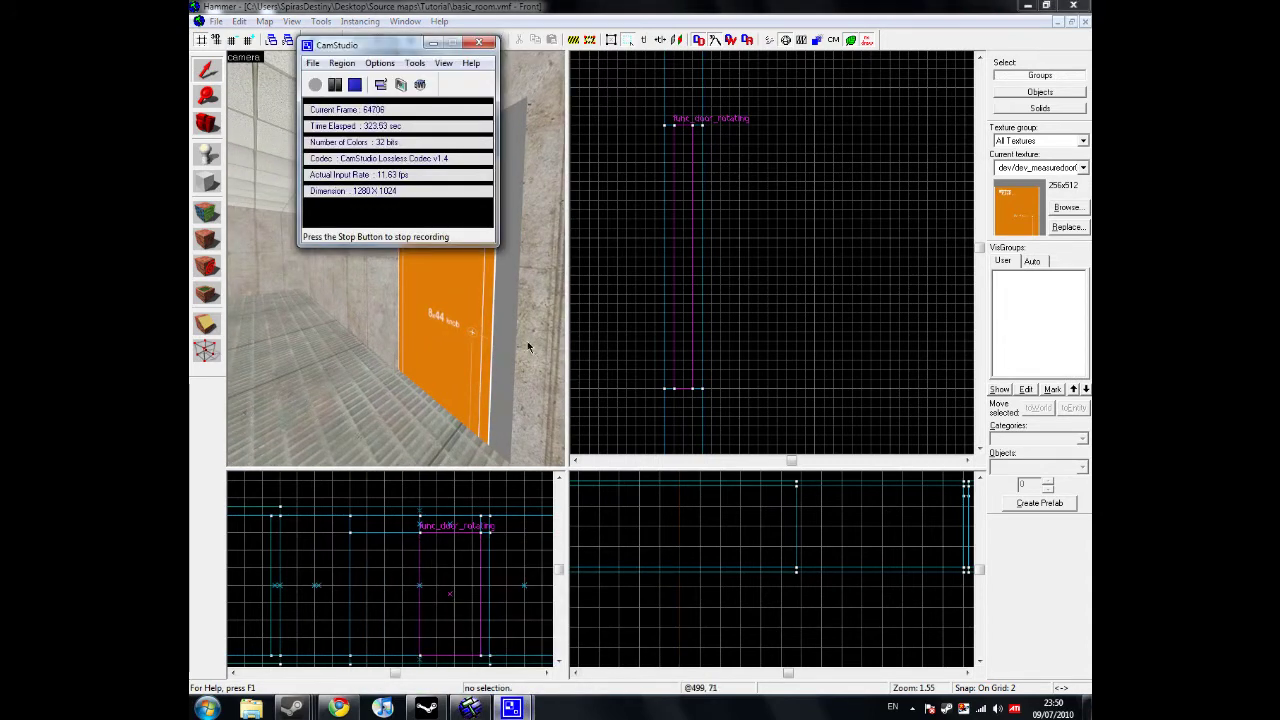
{"action": "left_click", "coordinate": [583, 15]}
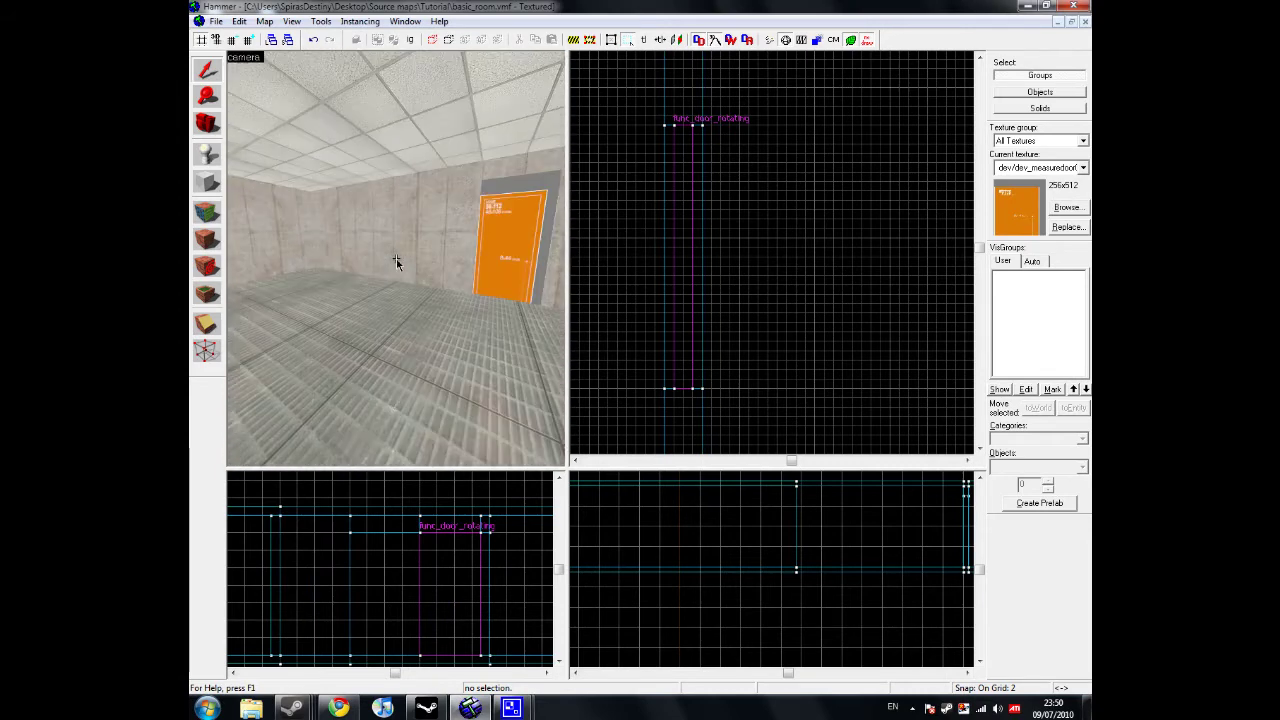
Place a weapon_pistol entity on the open floor of the far room with the Entity tool
{"action": "key", "text": "w"}
{"action": "key", "text": "Right"}
{"action": "key", "text": "Right"}
{"action": "key", "text": "Right"}
{"action": "key", "text": "Right"}
{"action": "key", "text": "Right"}
{"action": "key", "text": "Right"}
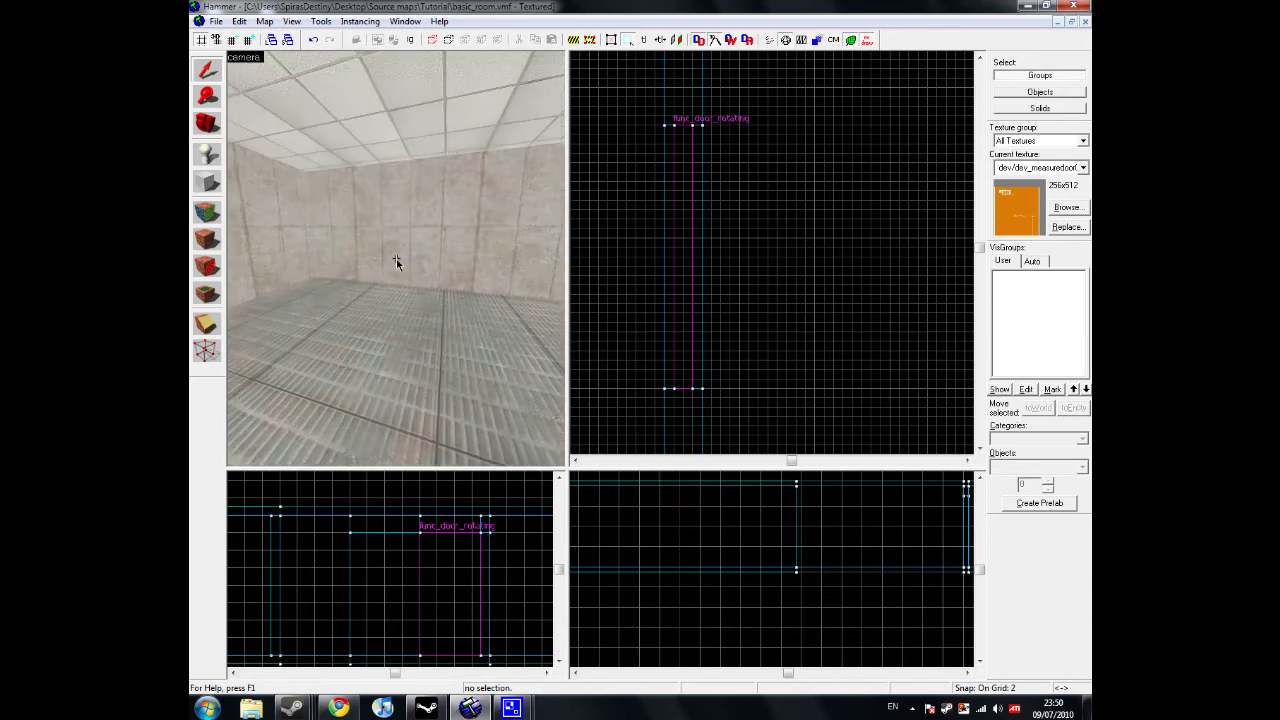
{"action": "left_click", "coordinate": [207, 155]}
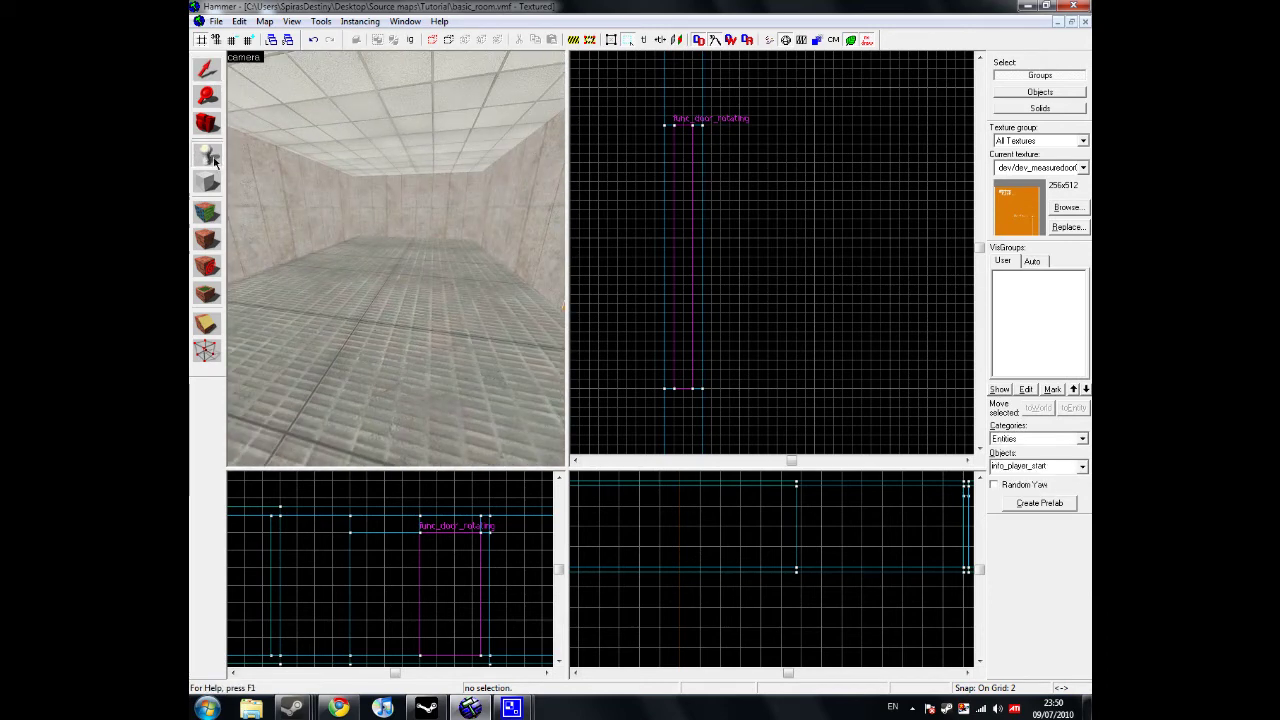
{"action": "left_click", "coordinate": [1048, 465]}
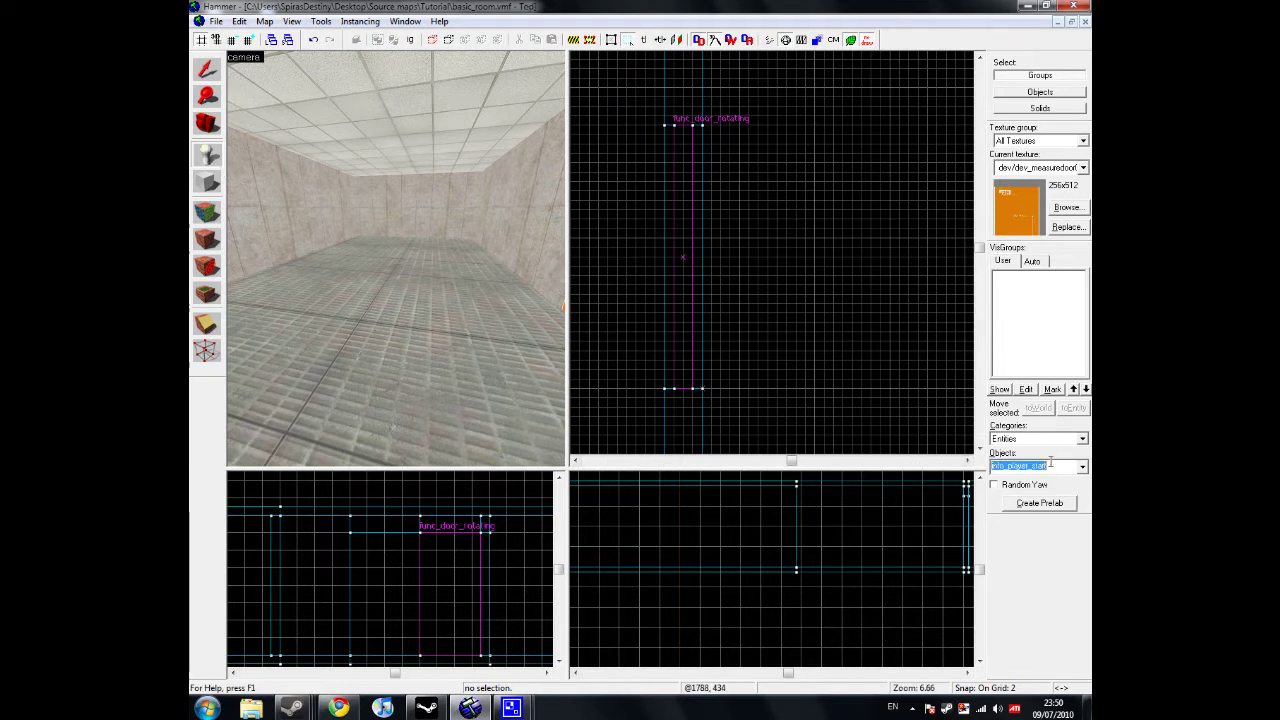
{"action": "type", "text": "weapon_"}
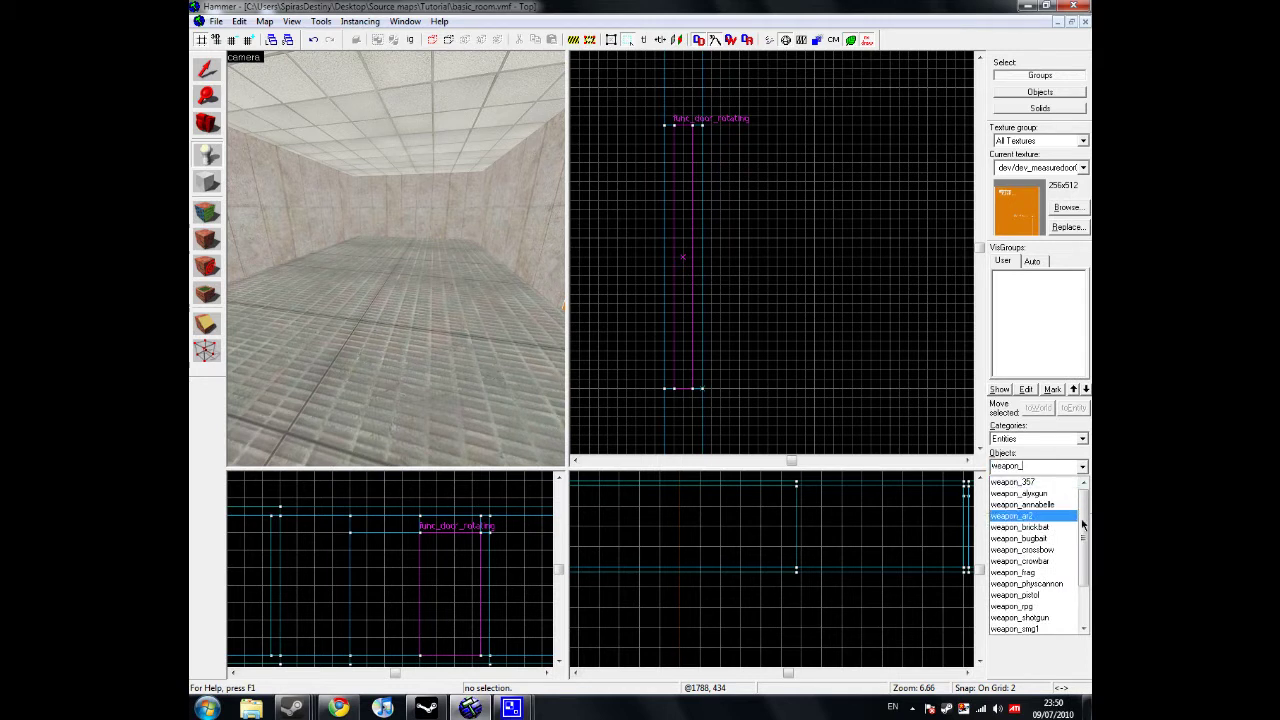
{"action": "left_click_drag", "start_coordinate": [1082, 524], "coordinate": [1082, 543]}
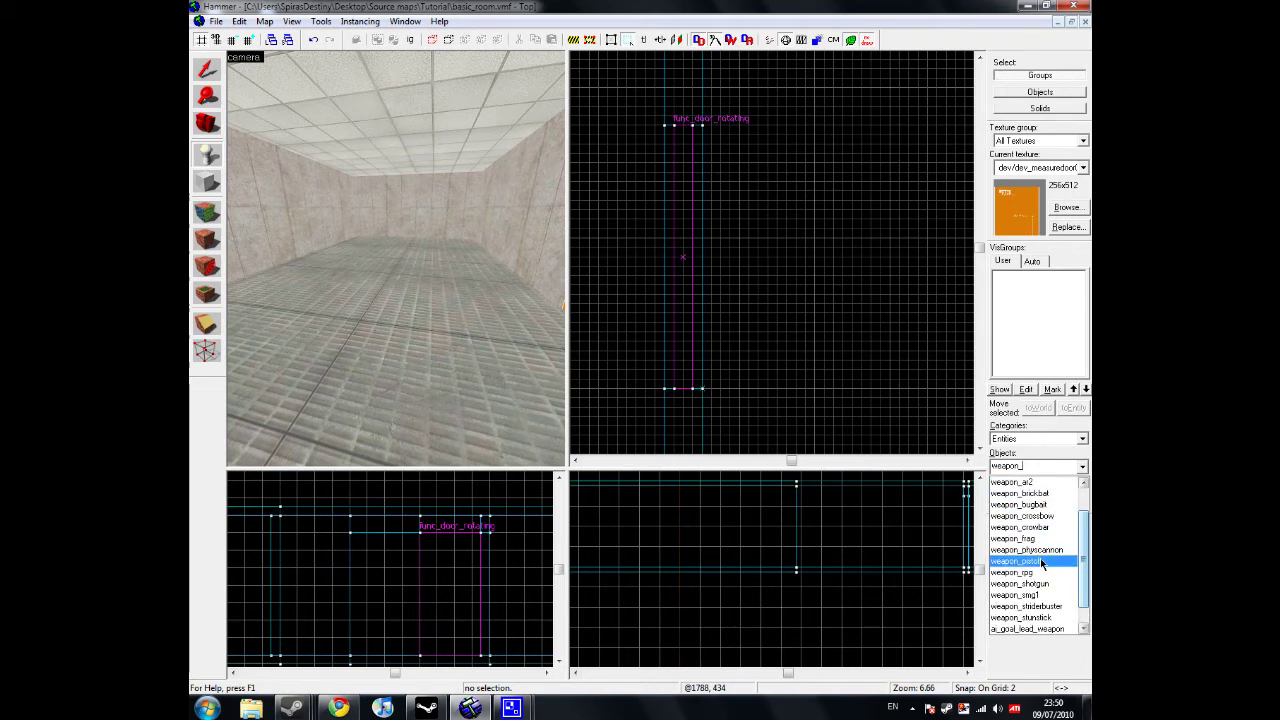
{"action": "left_click", "coordinate": [1038, 561]}
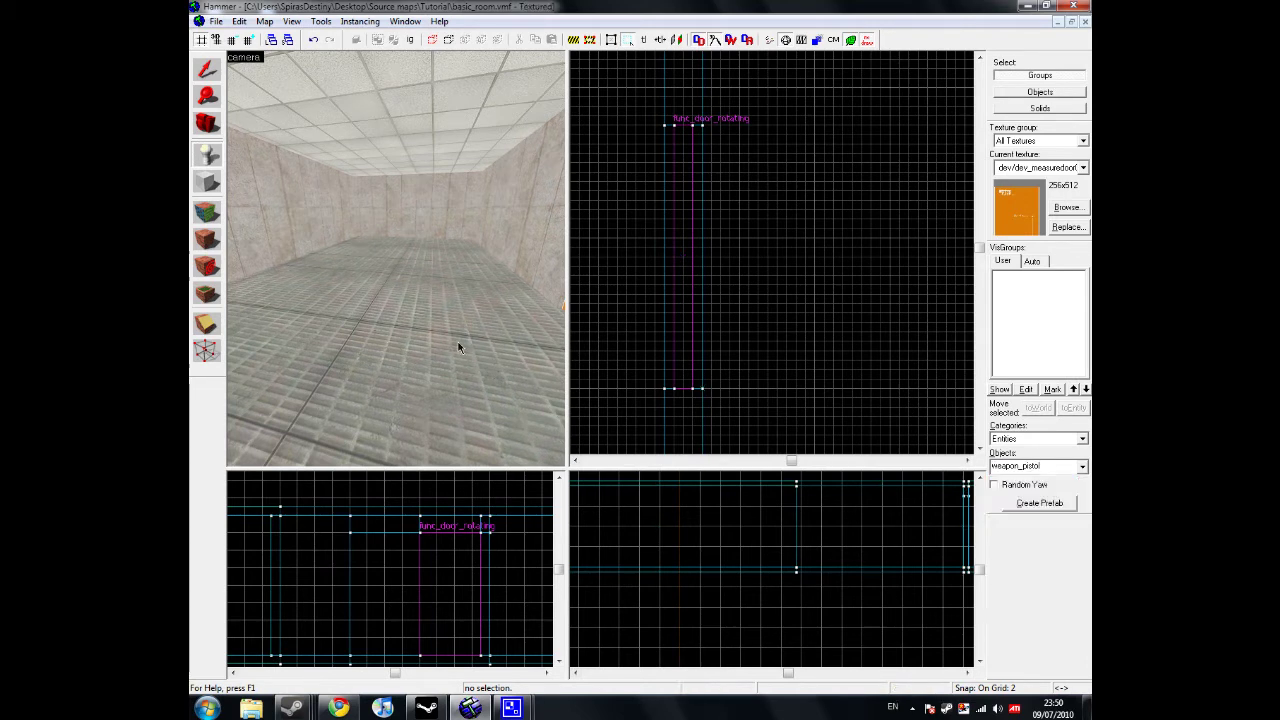
{"action": "left_click", "coordinate": [353, 297]}
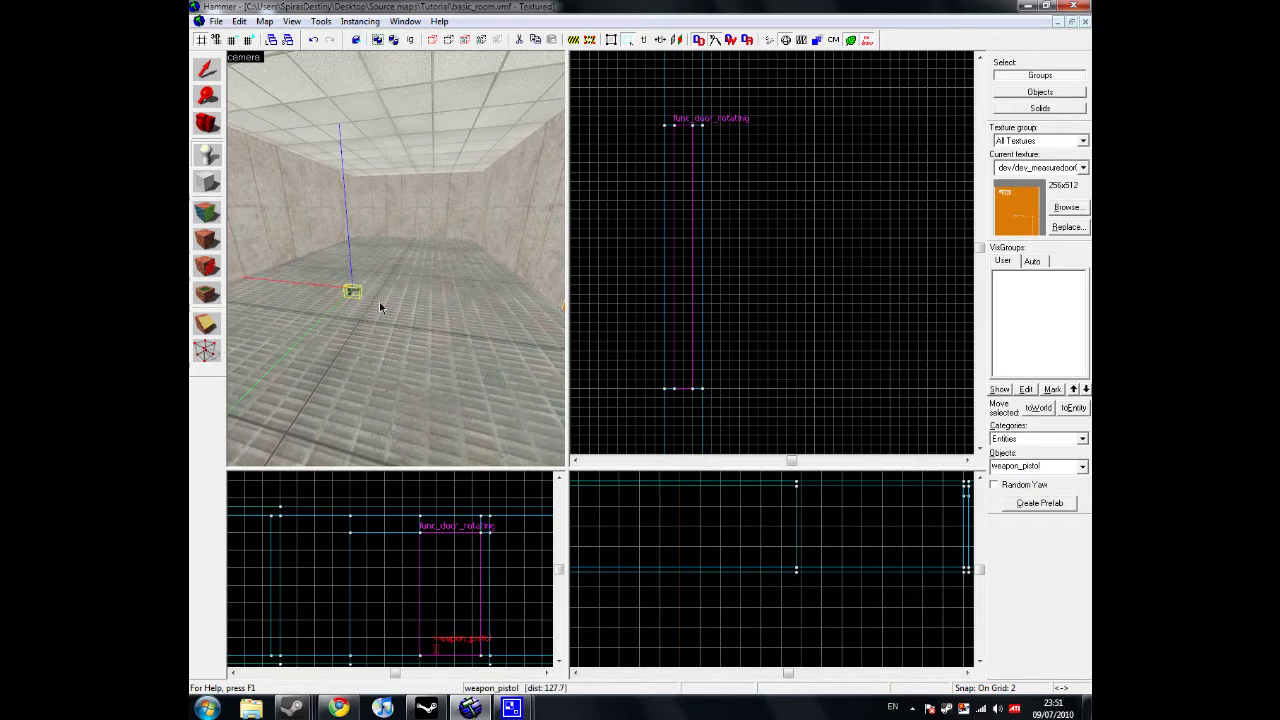
Examine the placed pistol's model and its position relative to the floor and door from several angles
{"action": "key", "text": "a"}
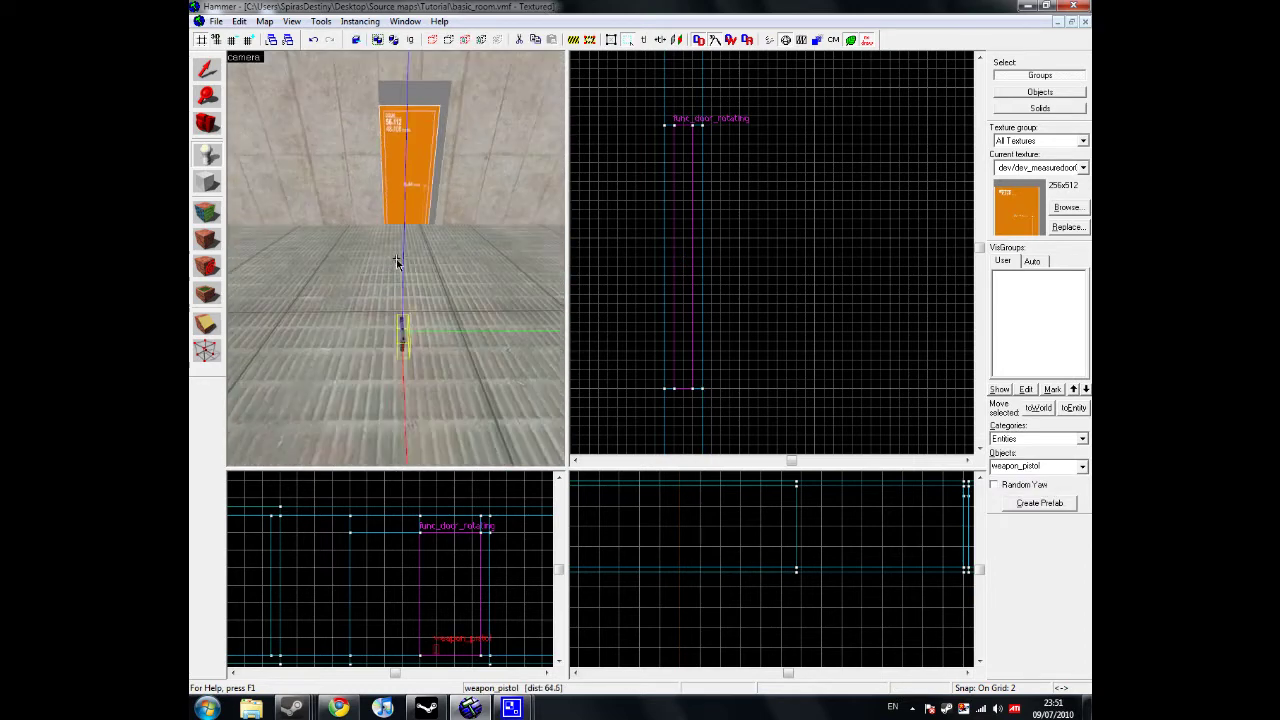
{"action": "key", "text": "w"}
{"action": "key", "text": "s"}
{"action": "key", "text": "w"}
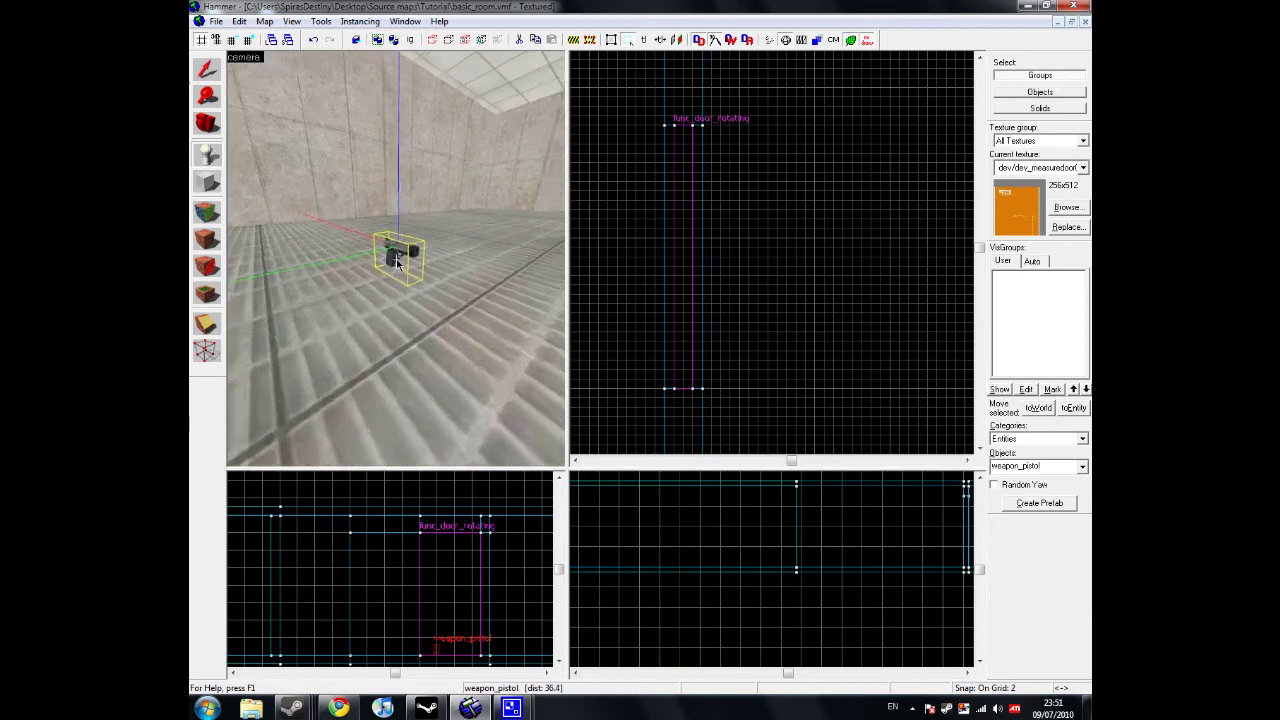
{"action": "key", "text": "s"}
{"action": "key", "text": "d"}
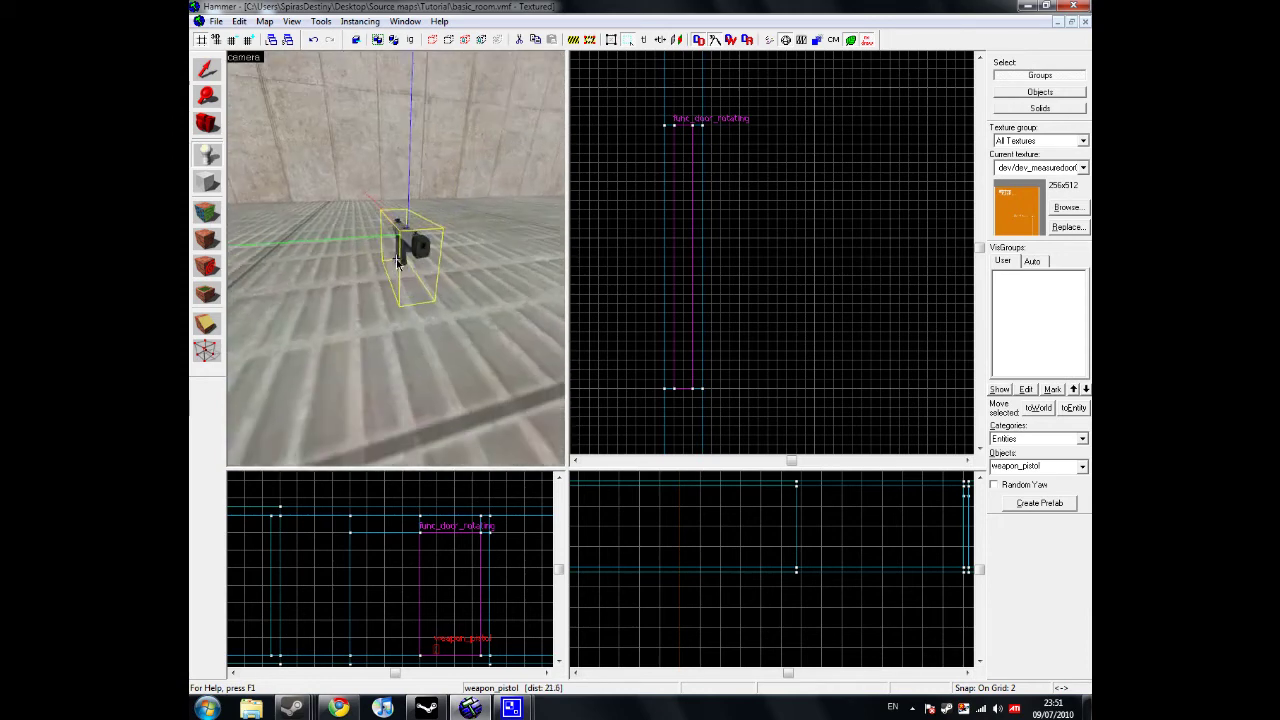
{"action": "key", "text": "a"}
{"action": "key", "text": "s"}
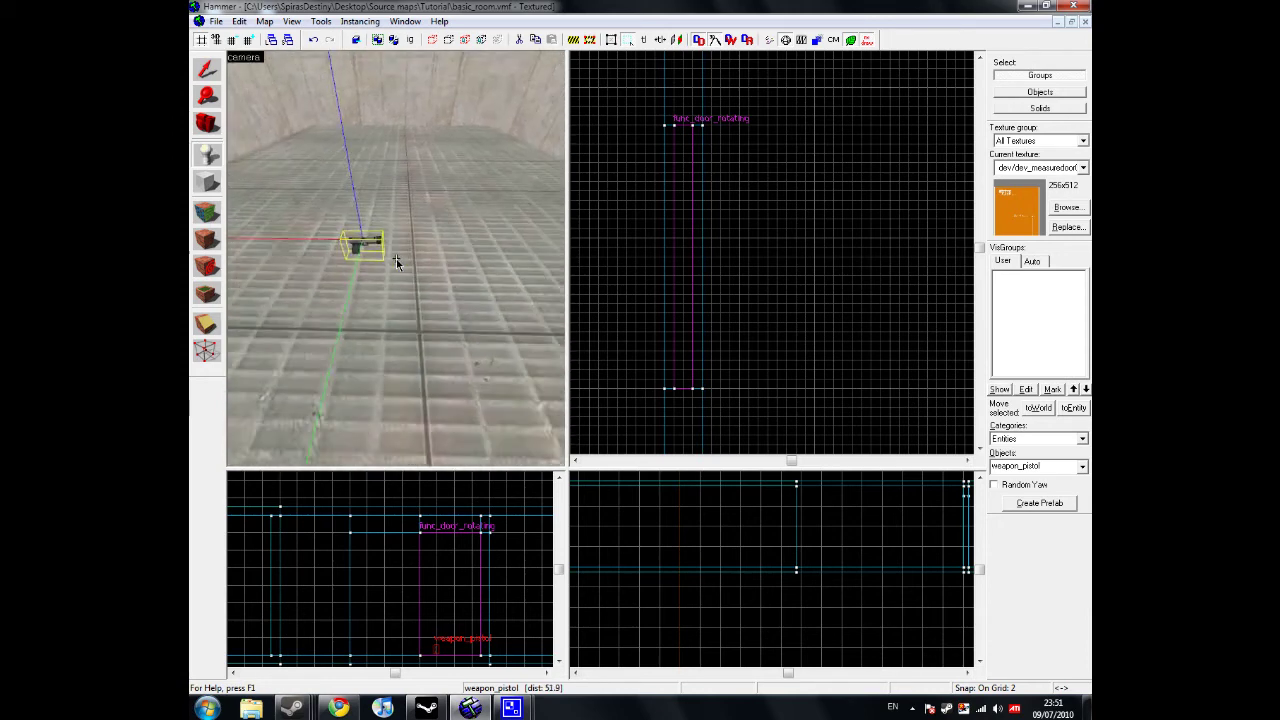
{"action": "key", "text": "w"}
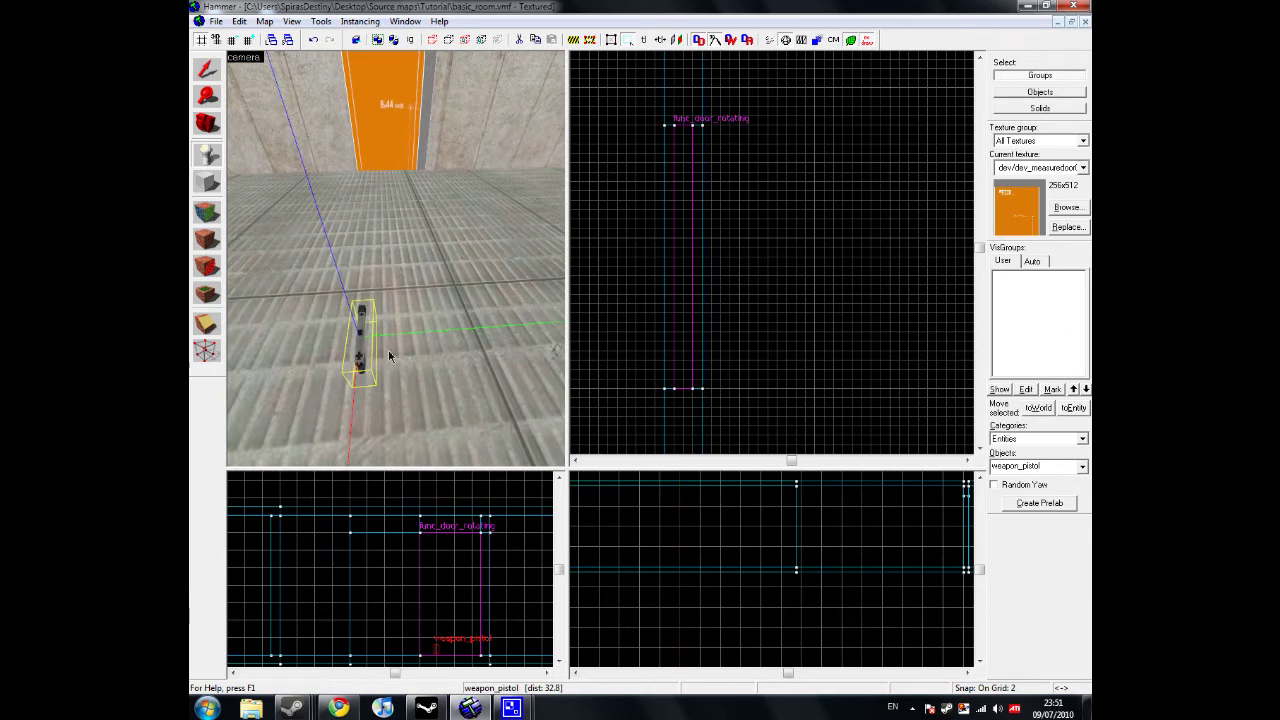
{"action": "left_click", "coordinate": [748, 407]}
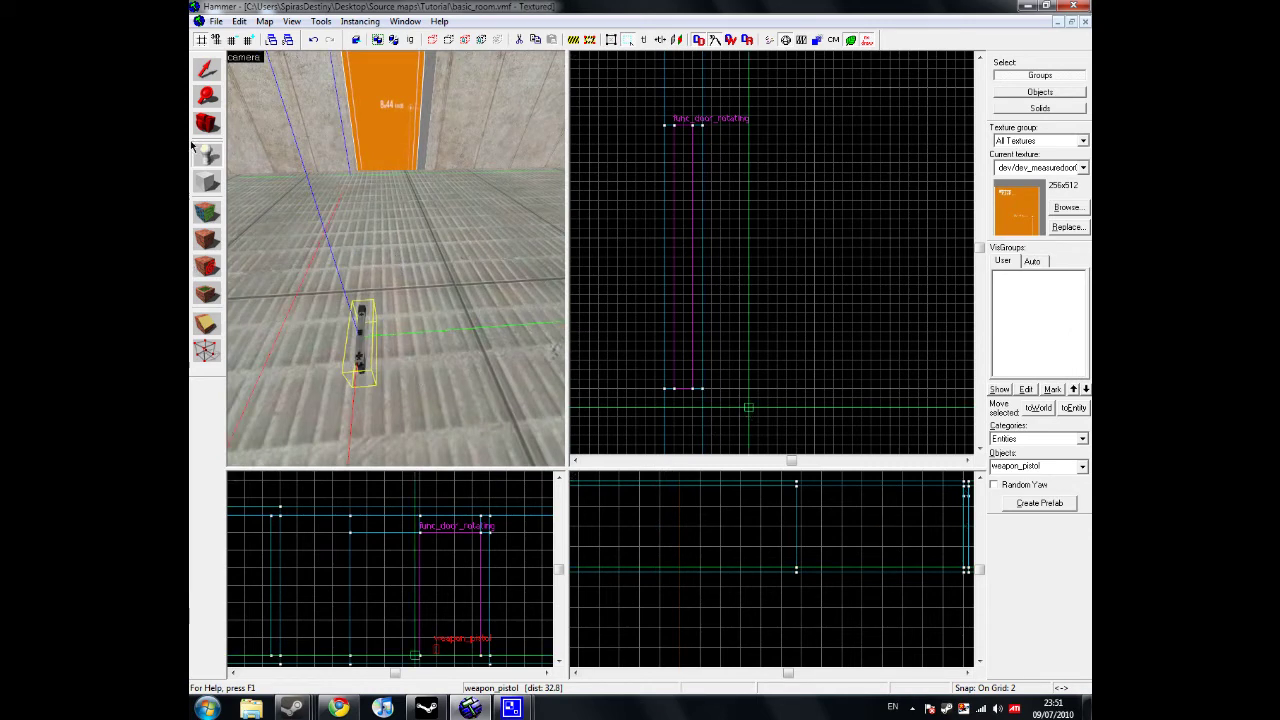
{"action": "left_click", "coordinate": [207, 74]}
{"action": "key", "text": "z"}
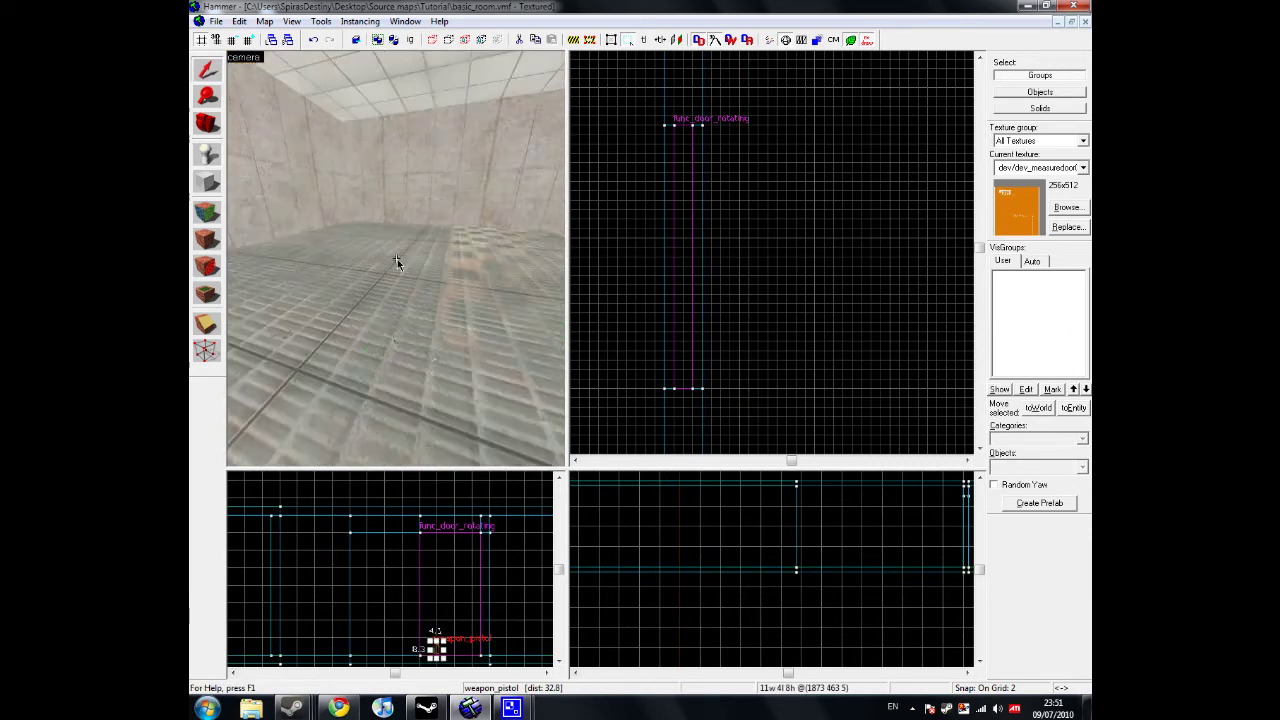
{"action": "key", "text": "d"}
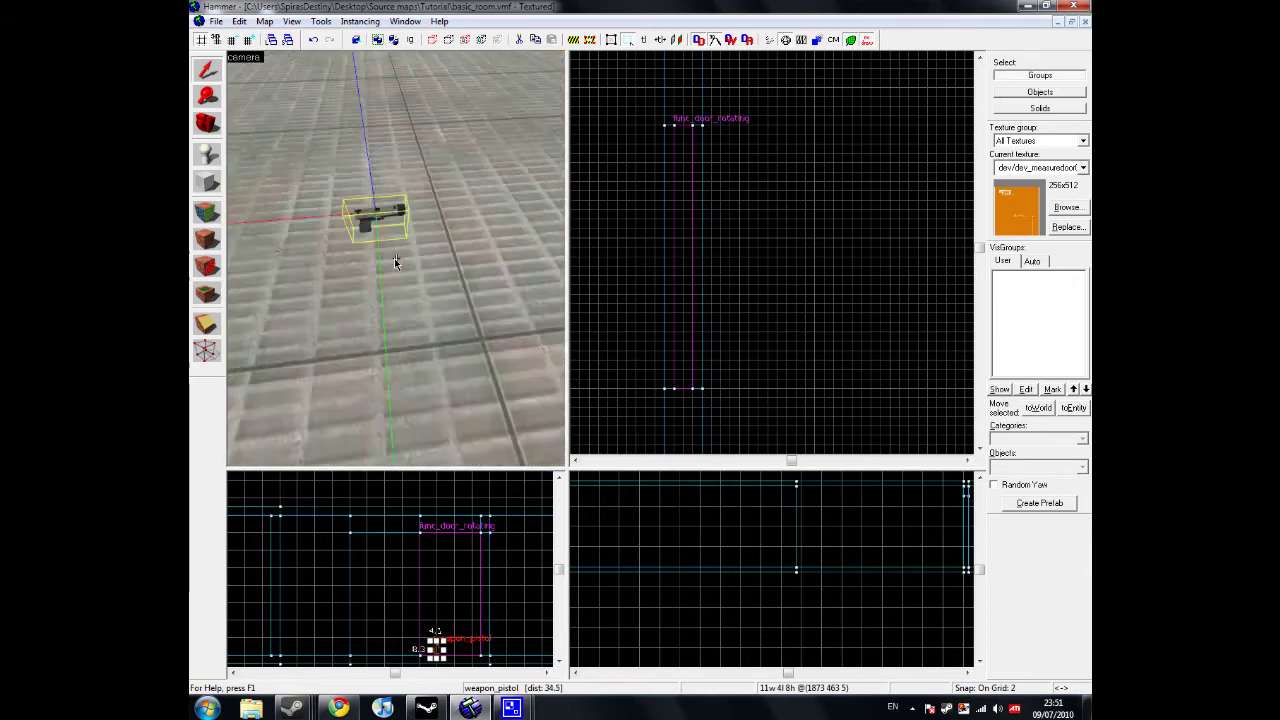
{"action": "key", "text": "w"}
{"action": "key", "text": "s"}
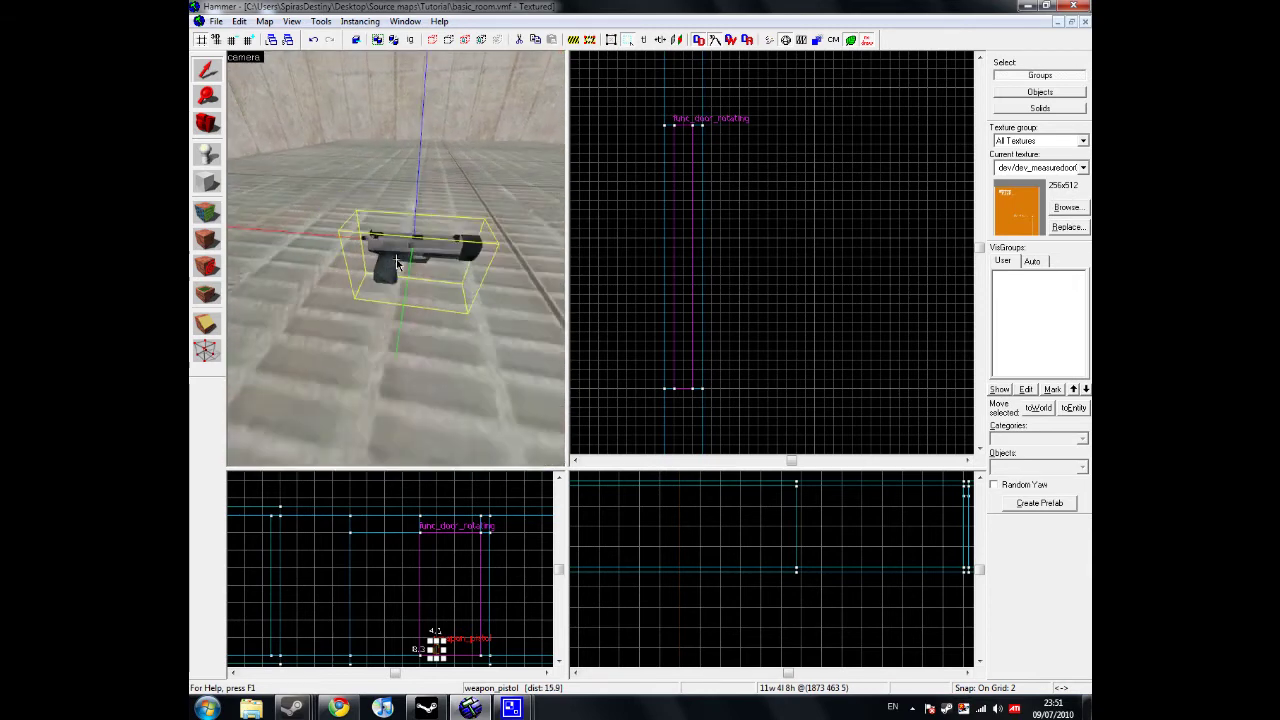
Place two item_ammo_pistol entities on the floor close to the pistol
{"action": "left_click", "coordinate": [207, 153]}
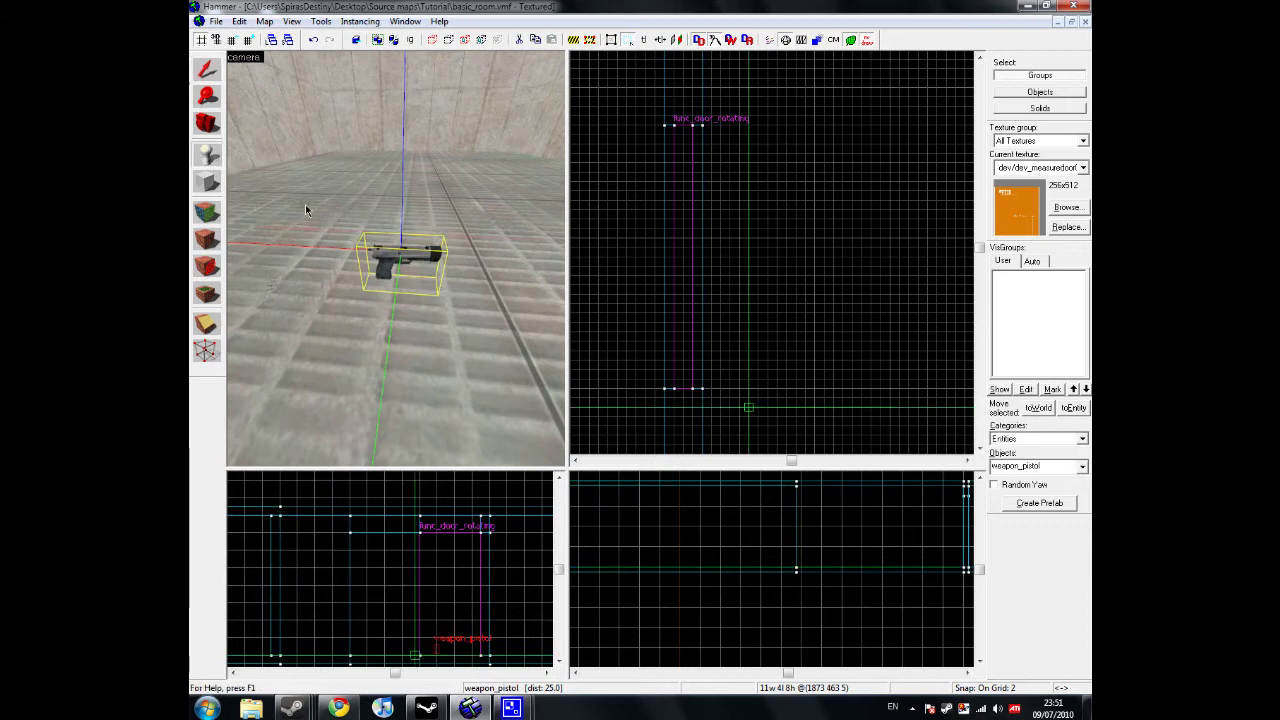
{"action": "left_click", "coordinate": [1044, 466]}
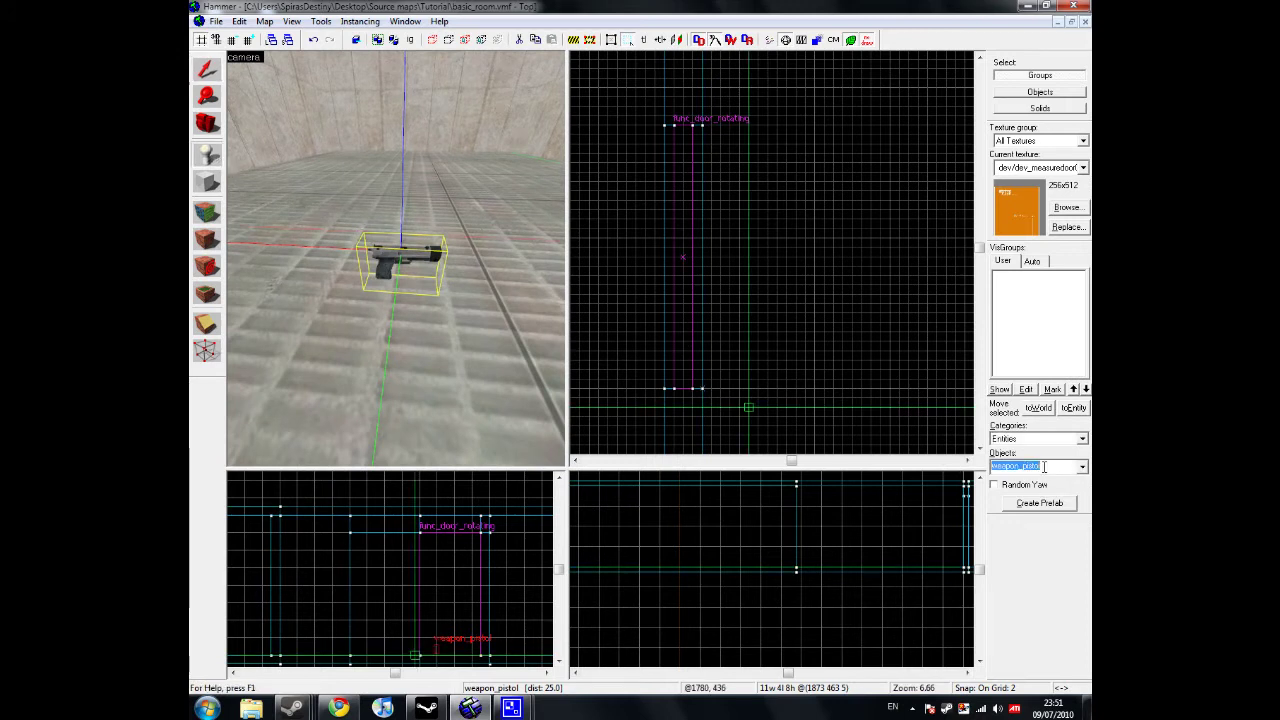
{"action": "type", "text": "item"}
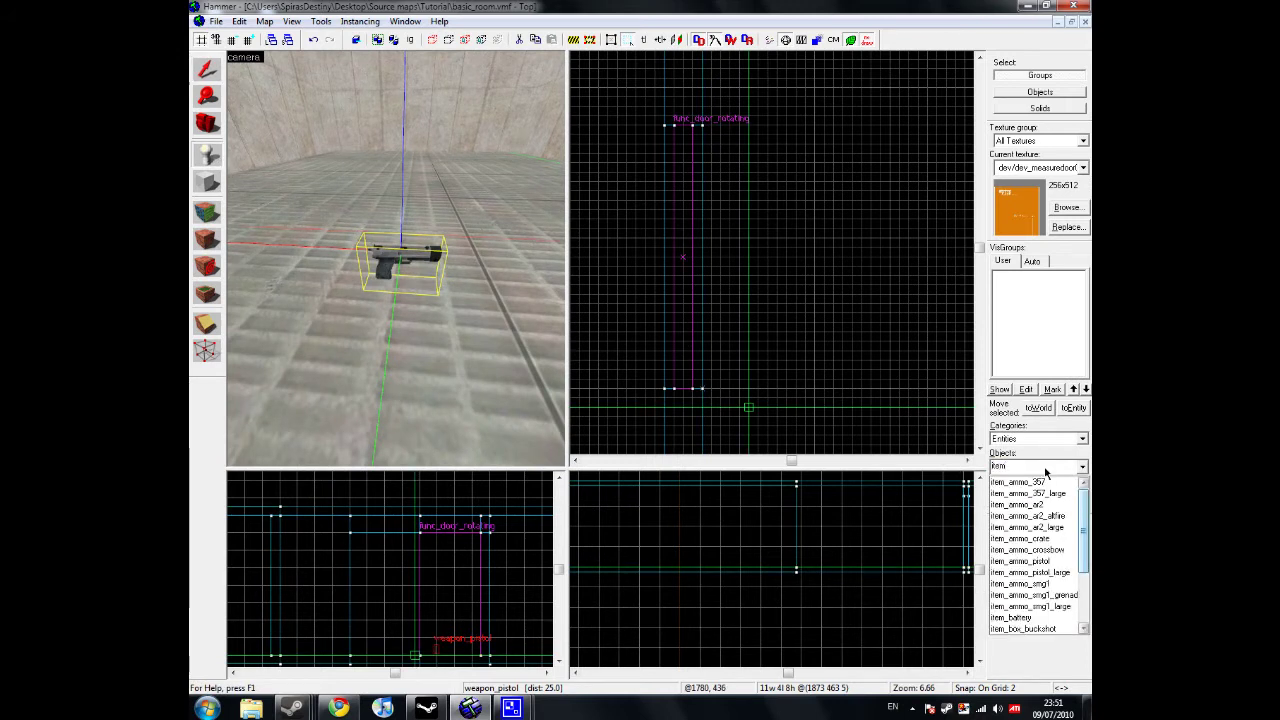
{"action": "left_click", "coordinate": [1026, 563]}
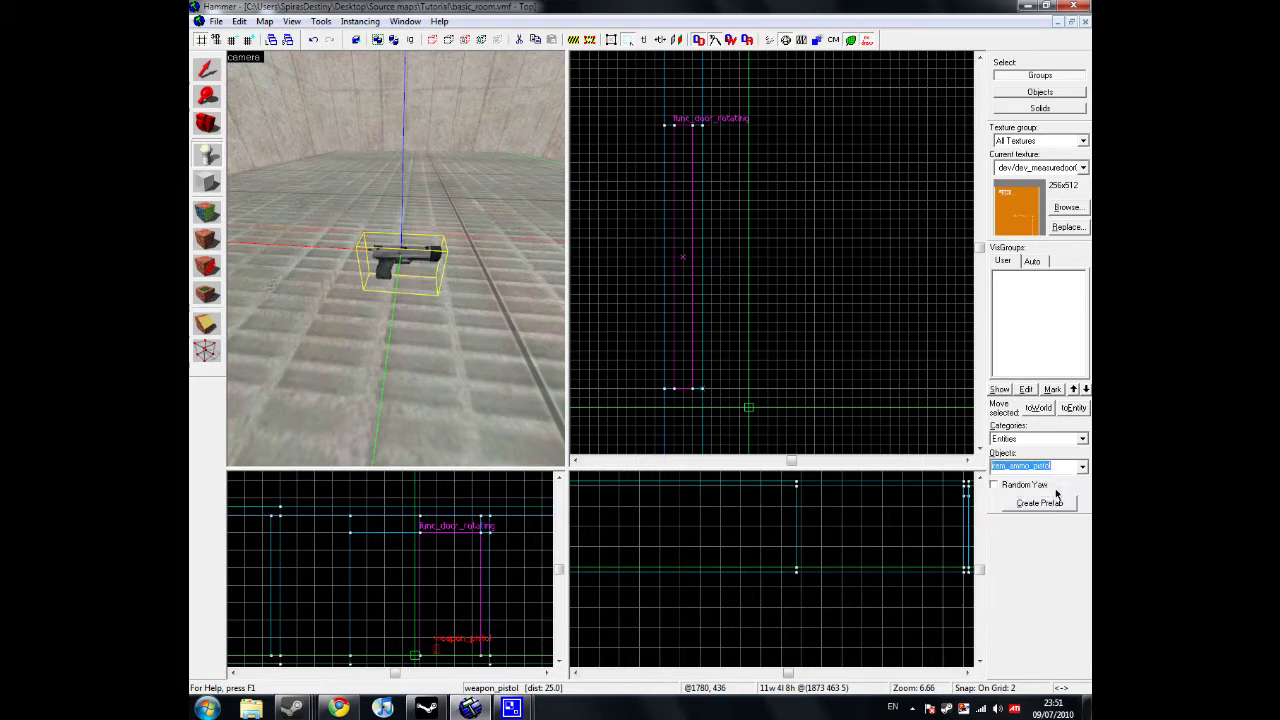
{"action": "left_click", "coordinate": [324, 327]}
{"action": "left_click", "coordinate": [420, 389]}
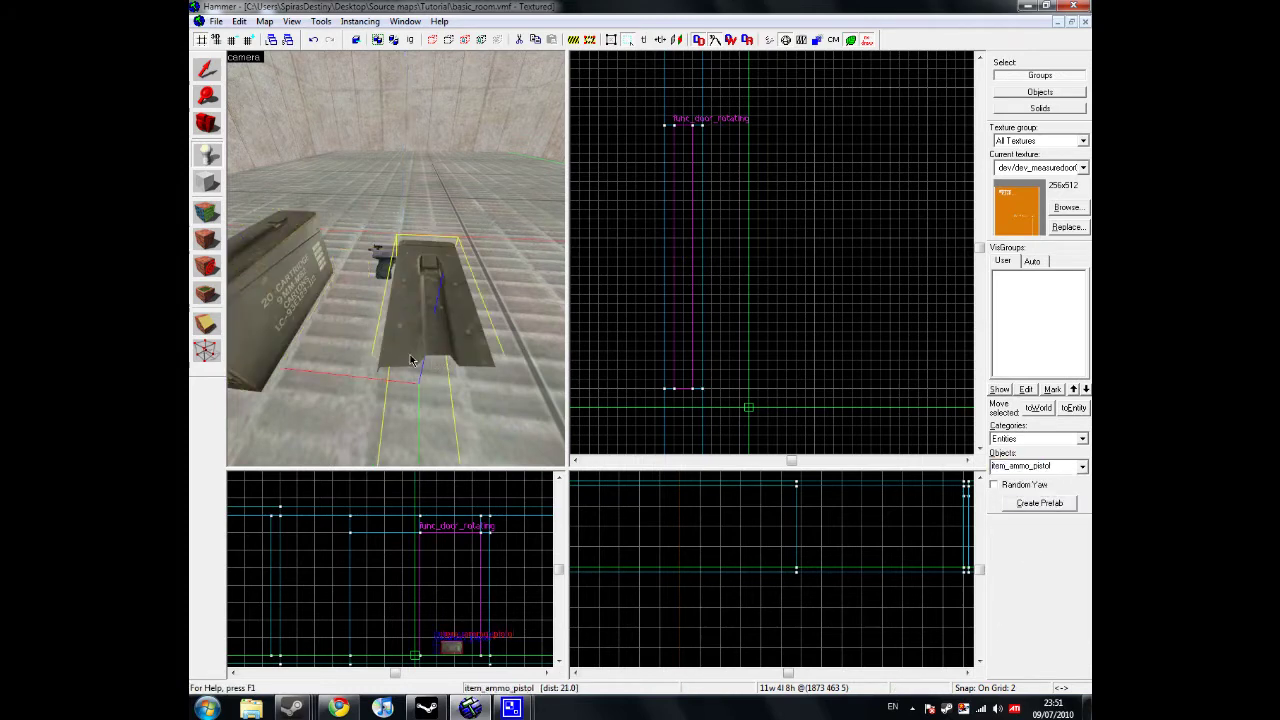
Move the pistol ammo boxes apart in the top view so they lie diagonally on opposite sides of the pistol
{"action": "key", "text": "z"}
{"action": "key", "text": "d"}
{"action": "key", "text": "s"}
{"action": "key", "text": "z"}
{"action": "left_click", "coordinate": [213, 73]}
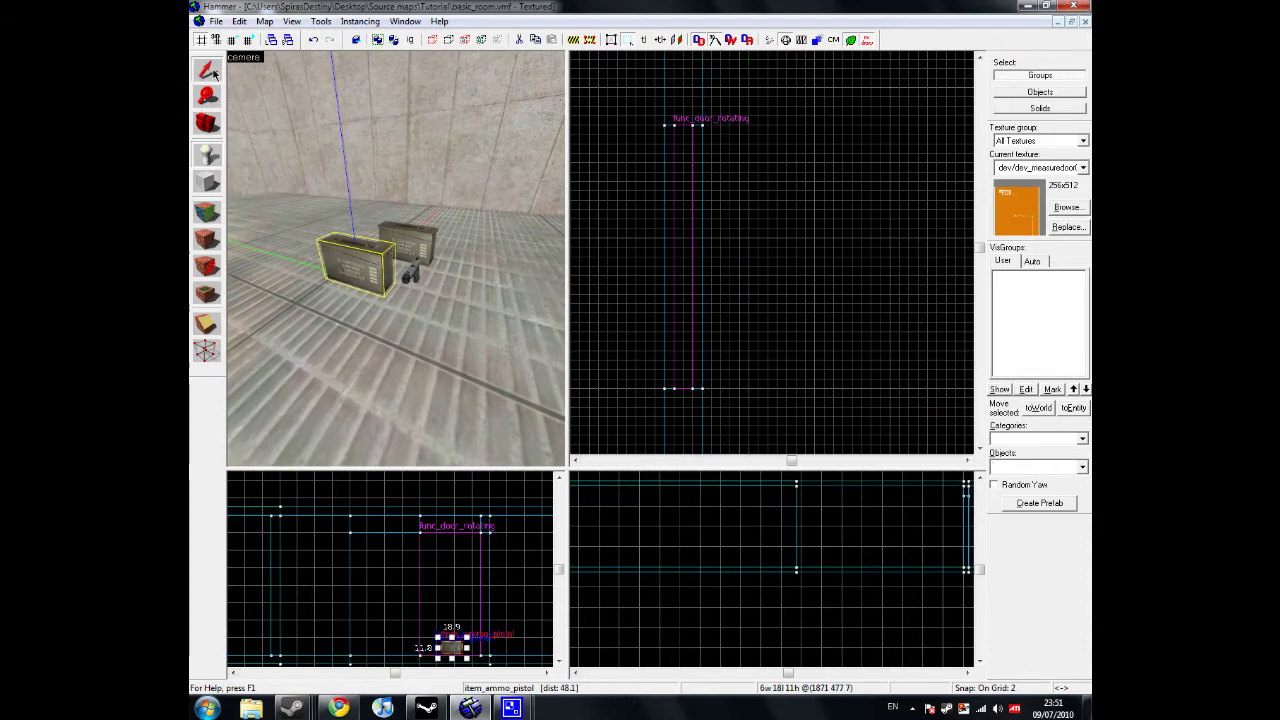
{"action": "scroll", "coordinate": [790, 215], "scroll_direction": "up", "scroll_amount": 6}
{"action": "left_click_drag", "start_coordinate": [788, 220], "coordinate": [864, 112]}
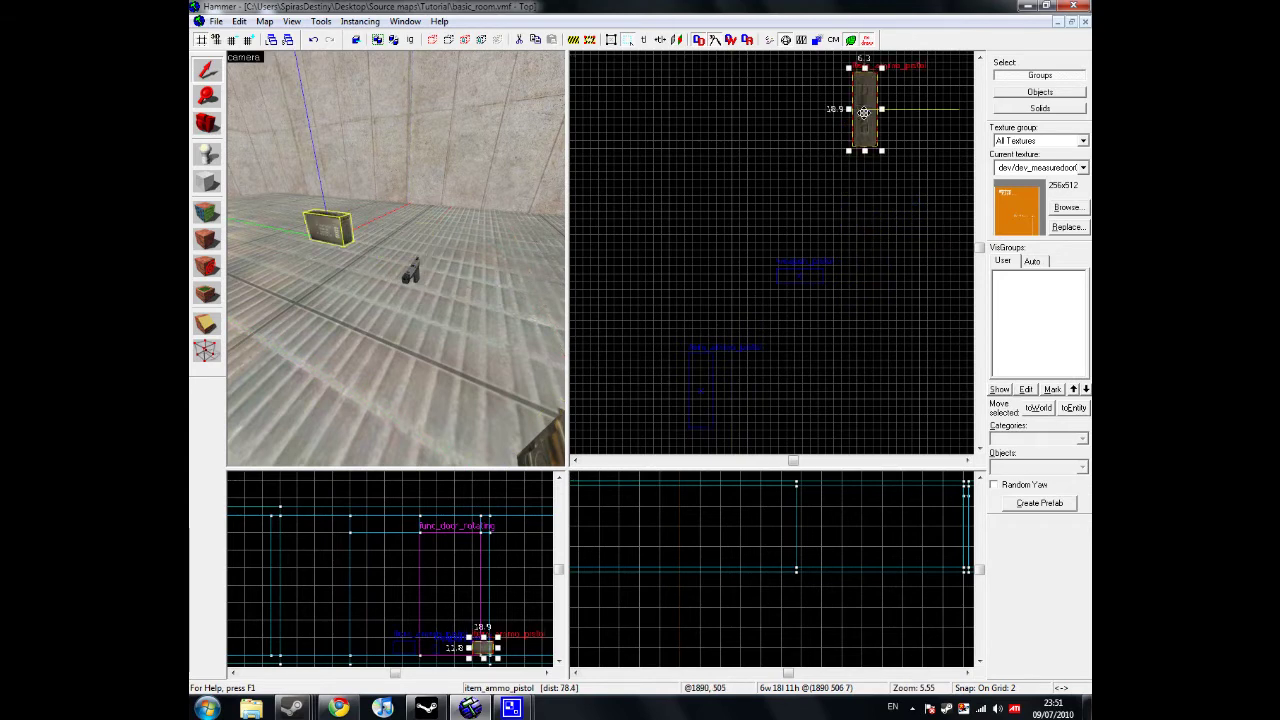
Examine the pistol and its two ammo boxes on the far room's floor from several angles
{"action": "key", "text": "z"}
{"action": "key", "text": "a"}
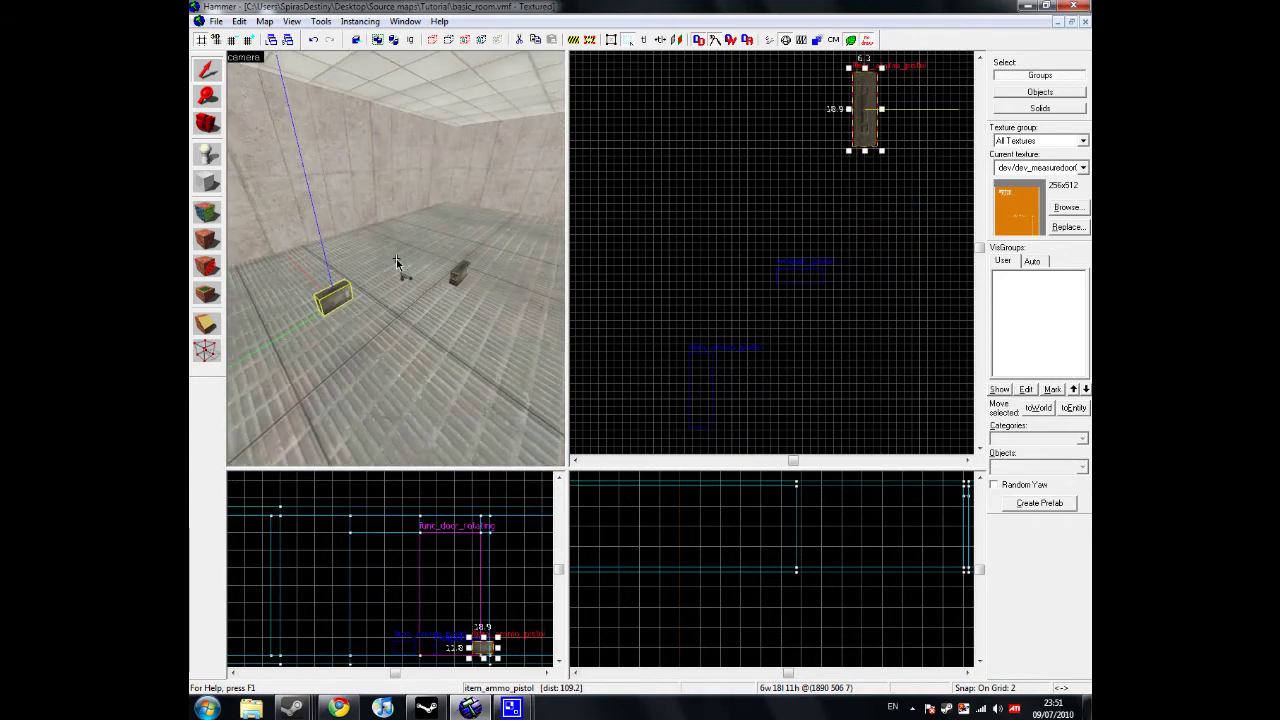
{"action": "key", "text": "Right"}
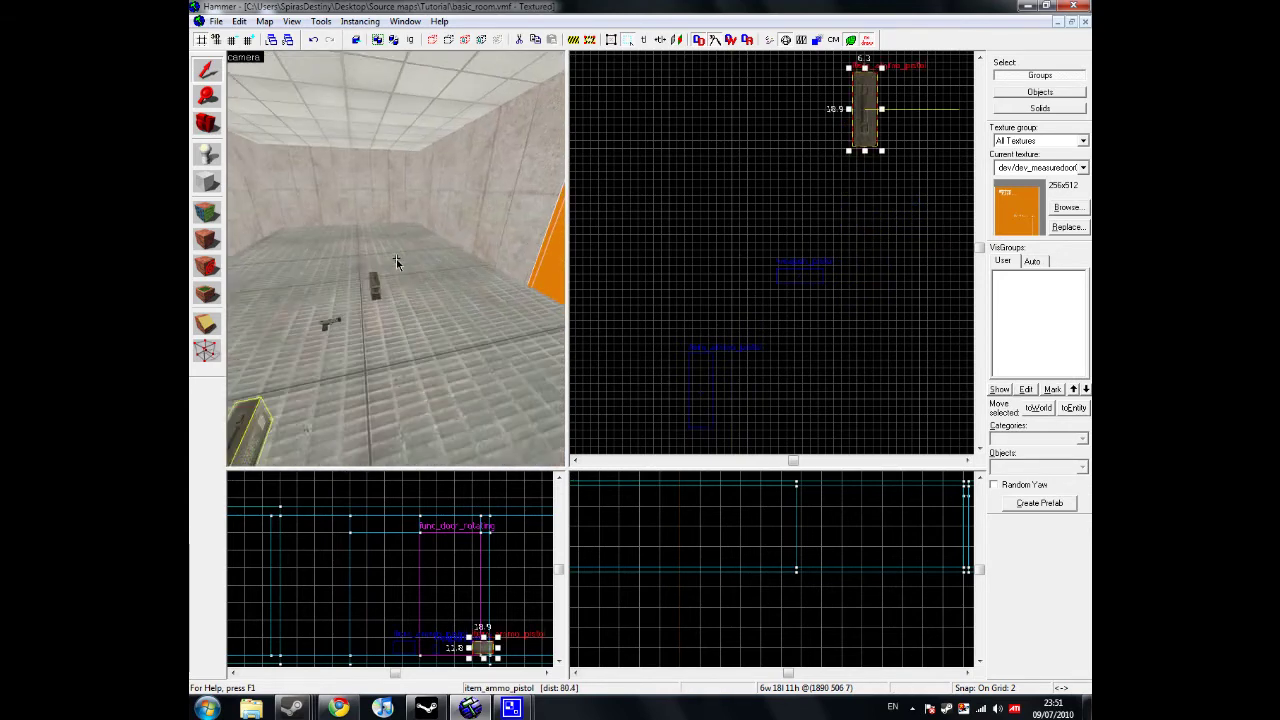
{"action": "key", "text": "Left"}
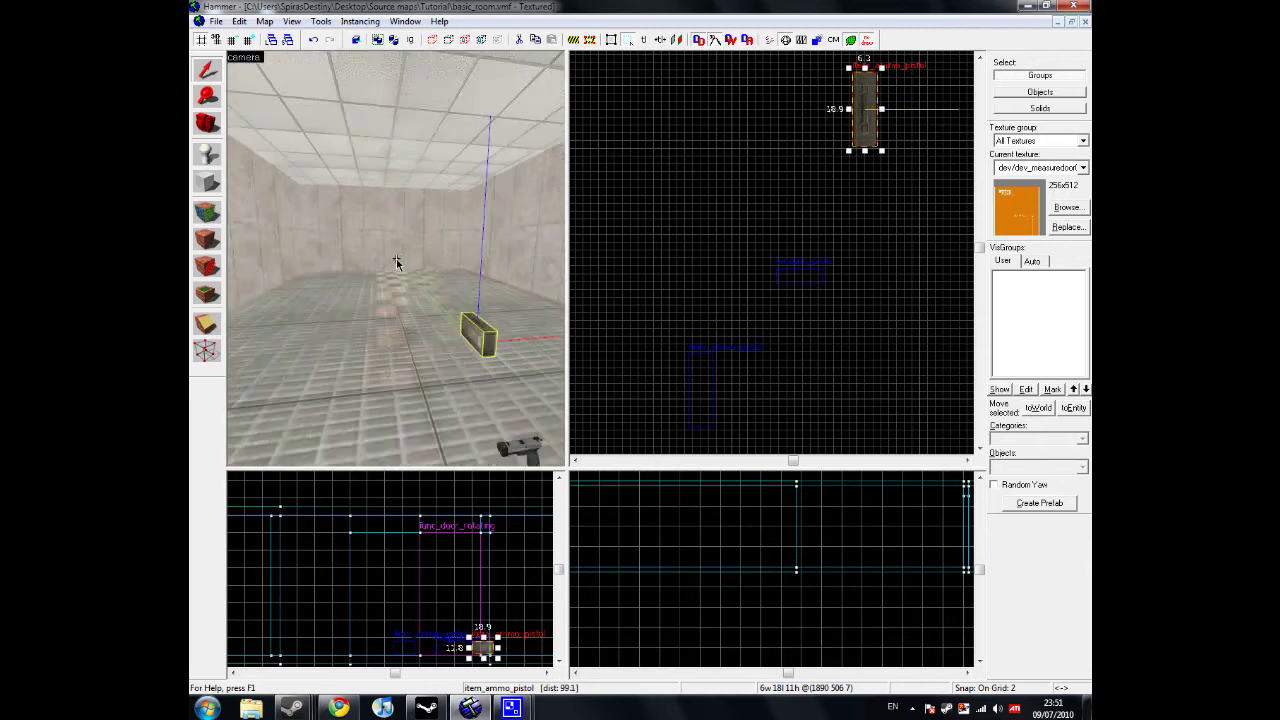
{"action": "key", "text": "Escape"}
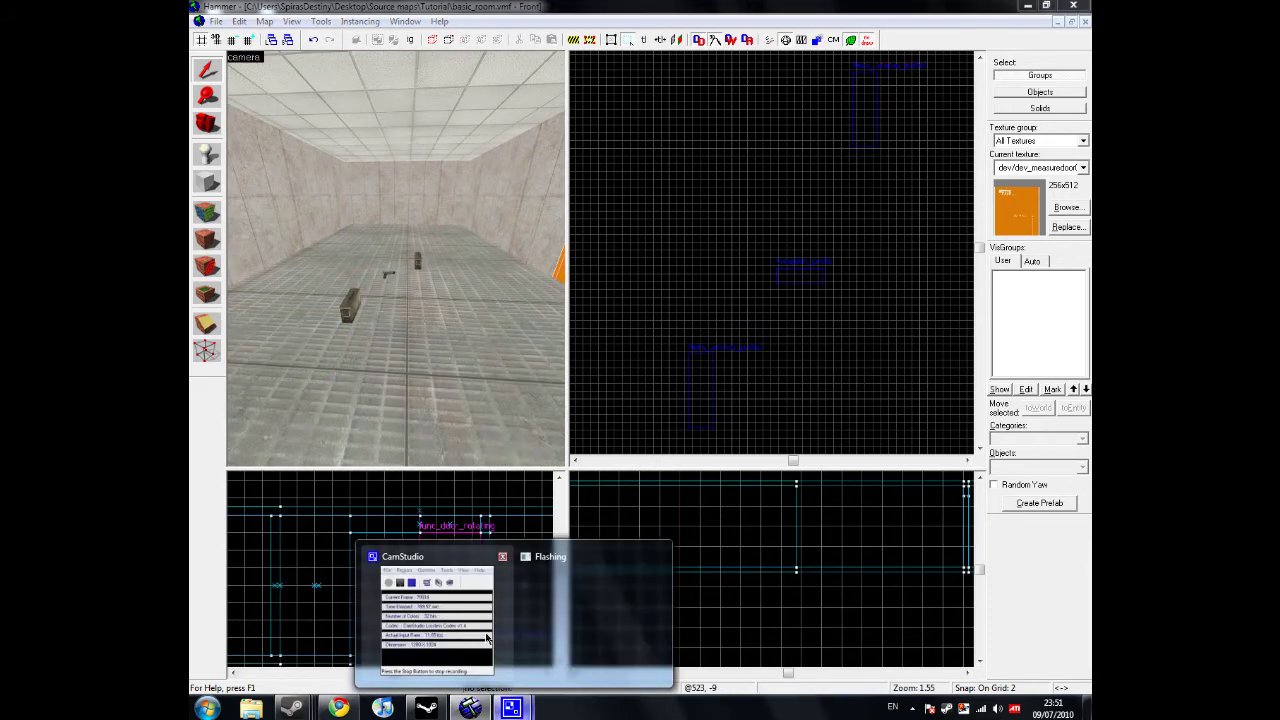
{"action": "left_click", "coordinate": [466, 625]}
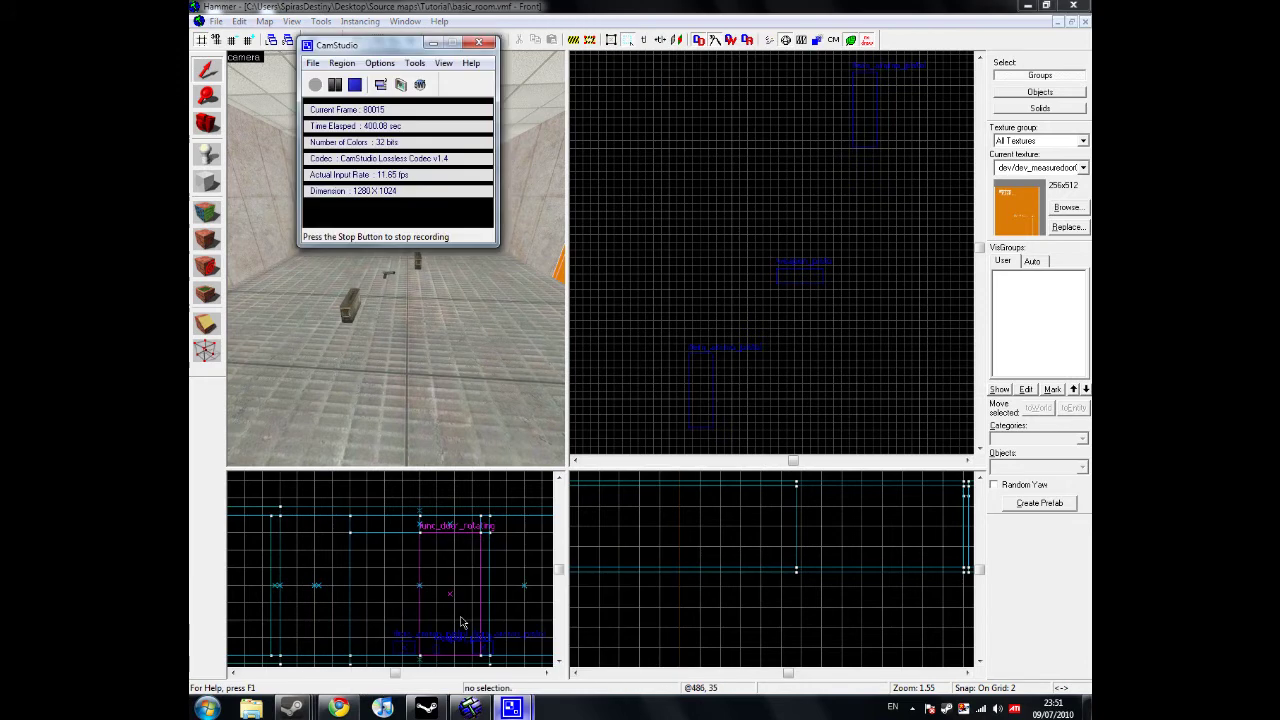
{"action": "left_click", "coordinate": [573, 6]}
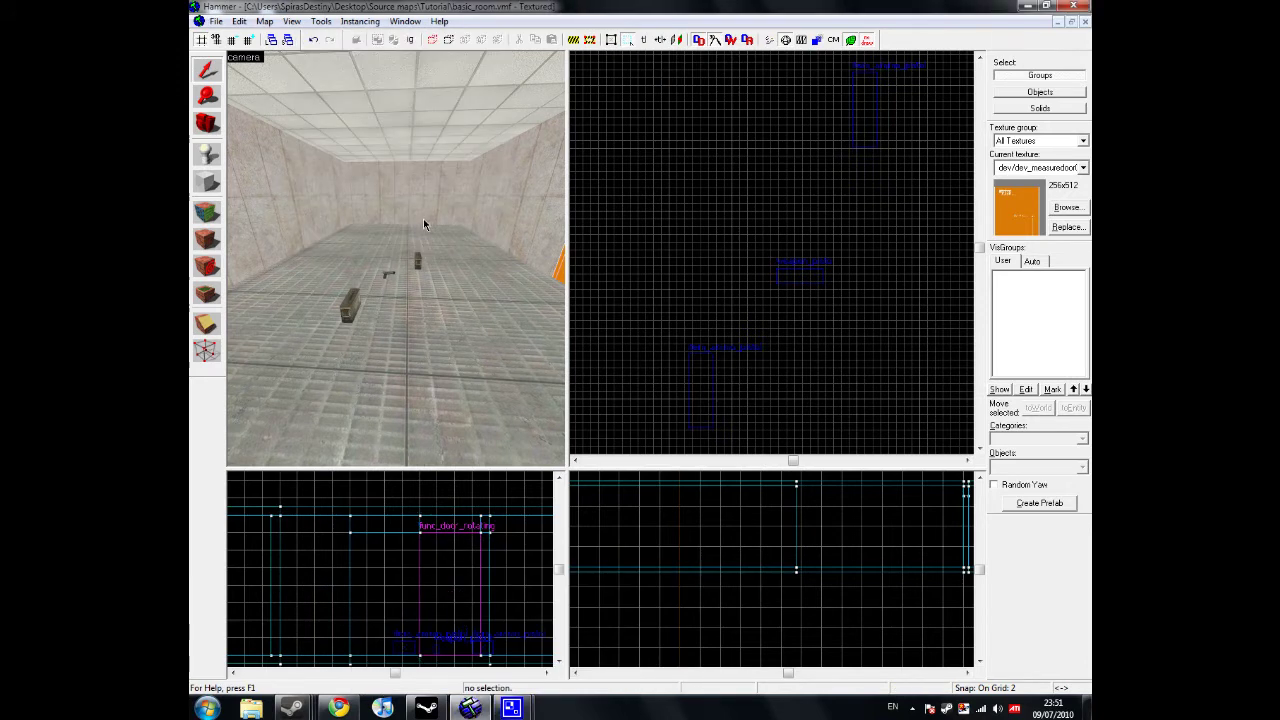
{"action": "key", "text": "z"}
{"action": "key", "text": "d"}
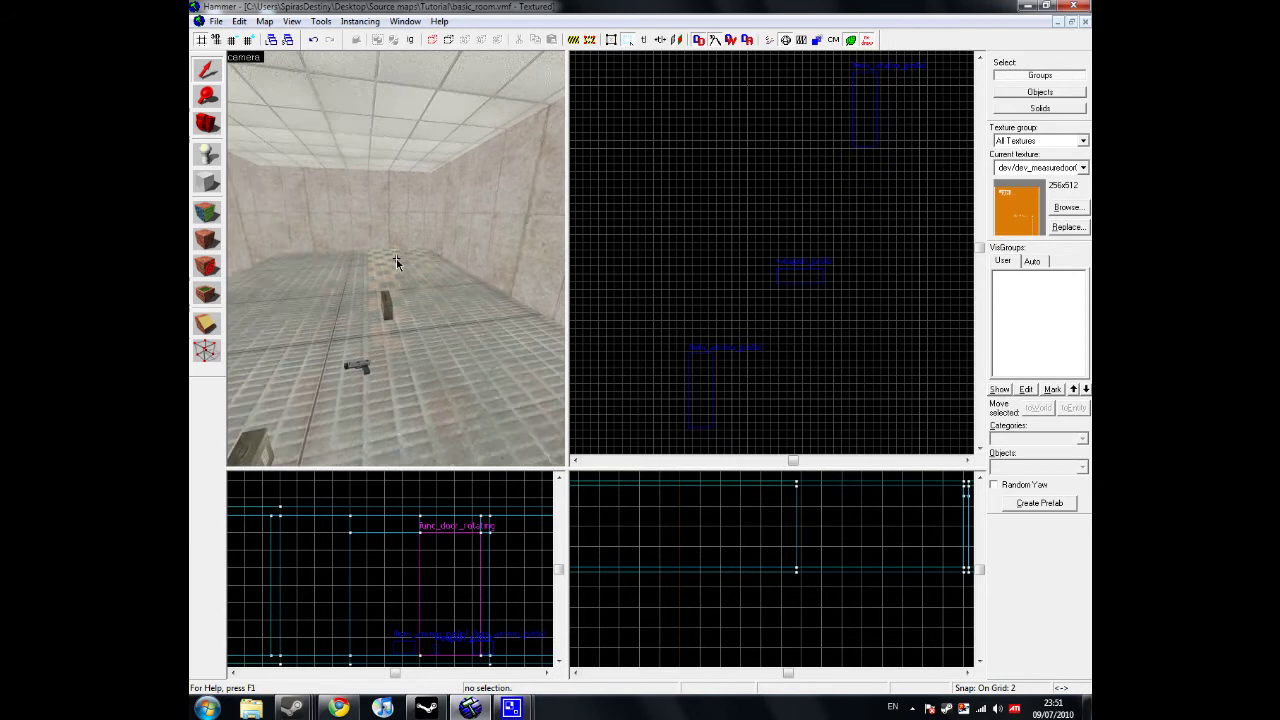
{"action": "key", "text": "w"}
{"action": "key", "text": "s"}
{"action": "key", "text": "w"}
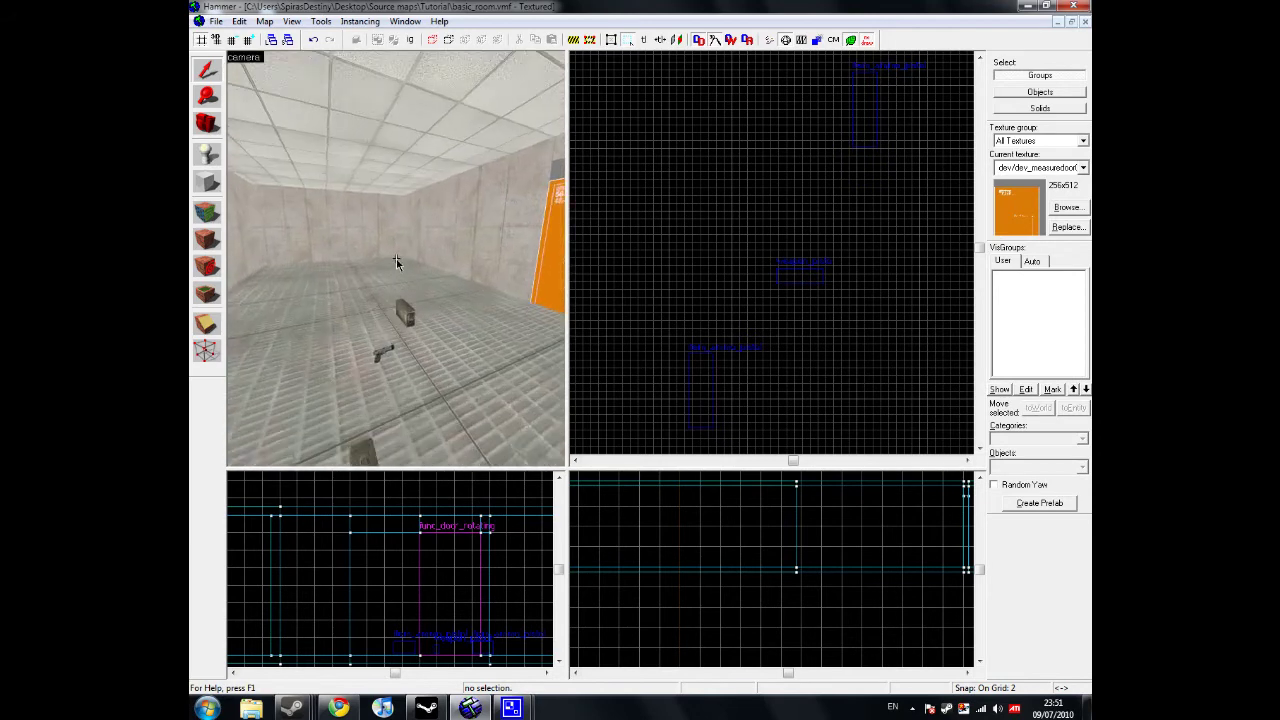
{"action": "key", "text": "Left"}
{"action": "key", "text": "w"}
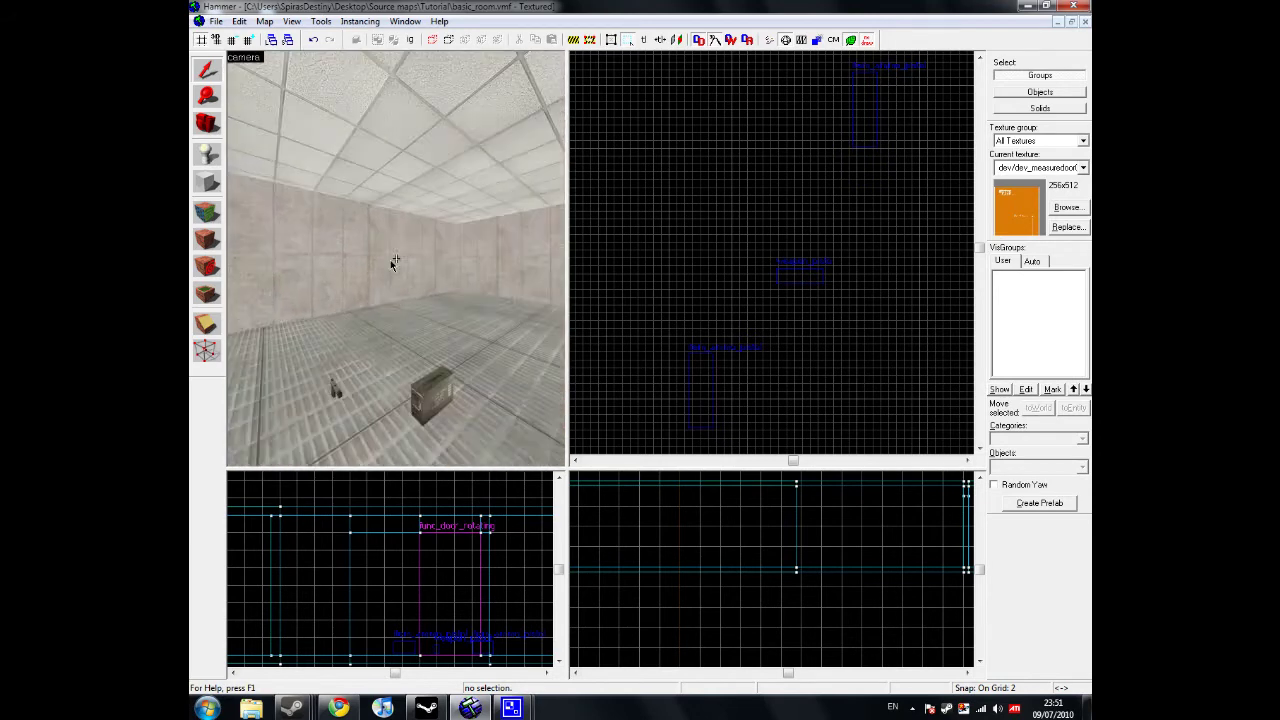
Split the 512-unit-long wall behind the pistol and ammo at y = 512 with the Clipping tool, keeping both pieces
{"action": "key", "text": "z"}
{"action": "left_click", "coordinate": [396, 261]}
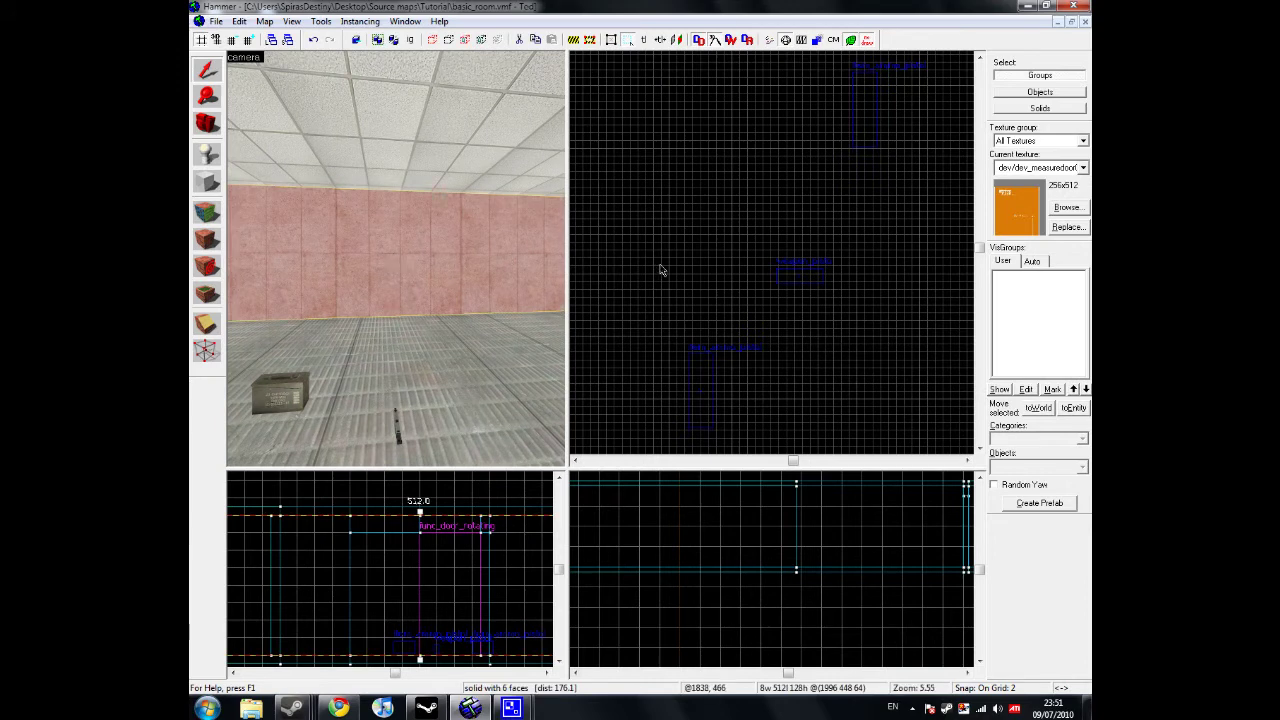
{"action": "scroll", "coordinate": [660, 270], "scroll_direction": "down", "scroll_amount": 11}
{"action": "scroll", "coordinate": [763, 274], "scroll_direction": "up", "scroll_amount": 6}
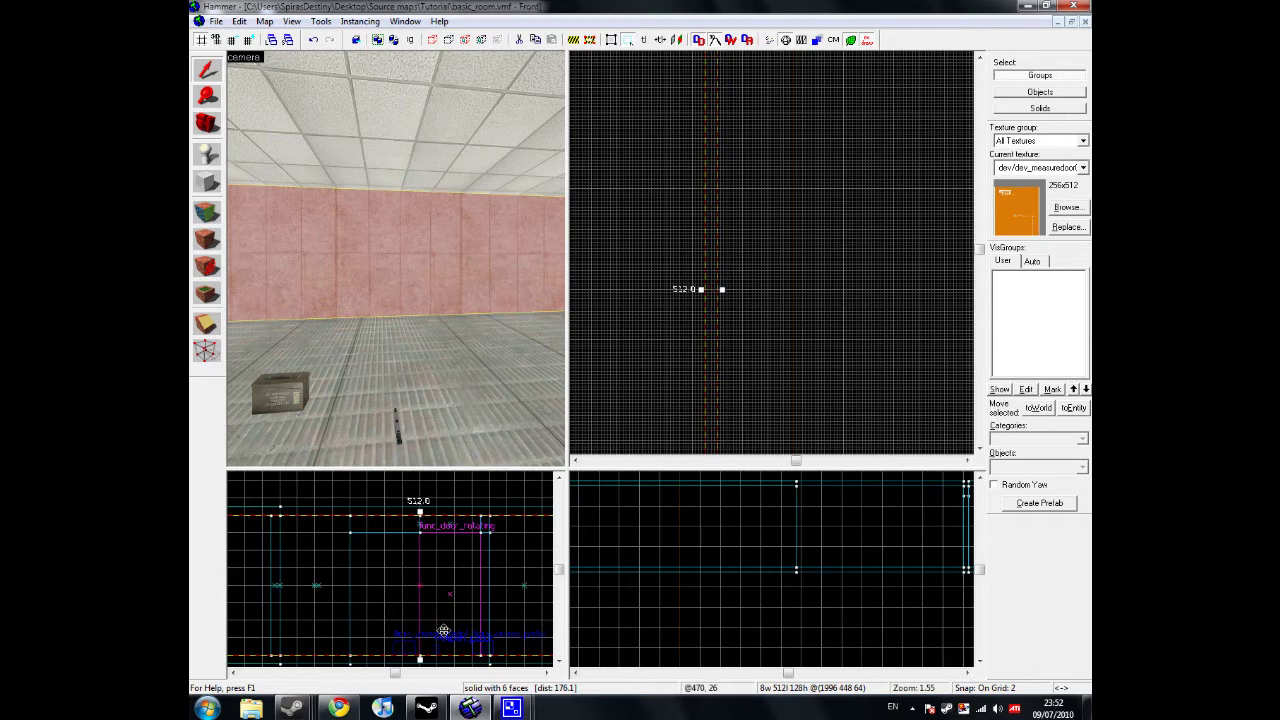
{"action": "left_click", "coordinate": [520, 710]}
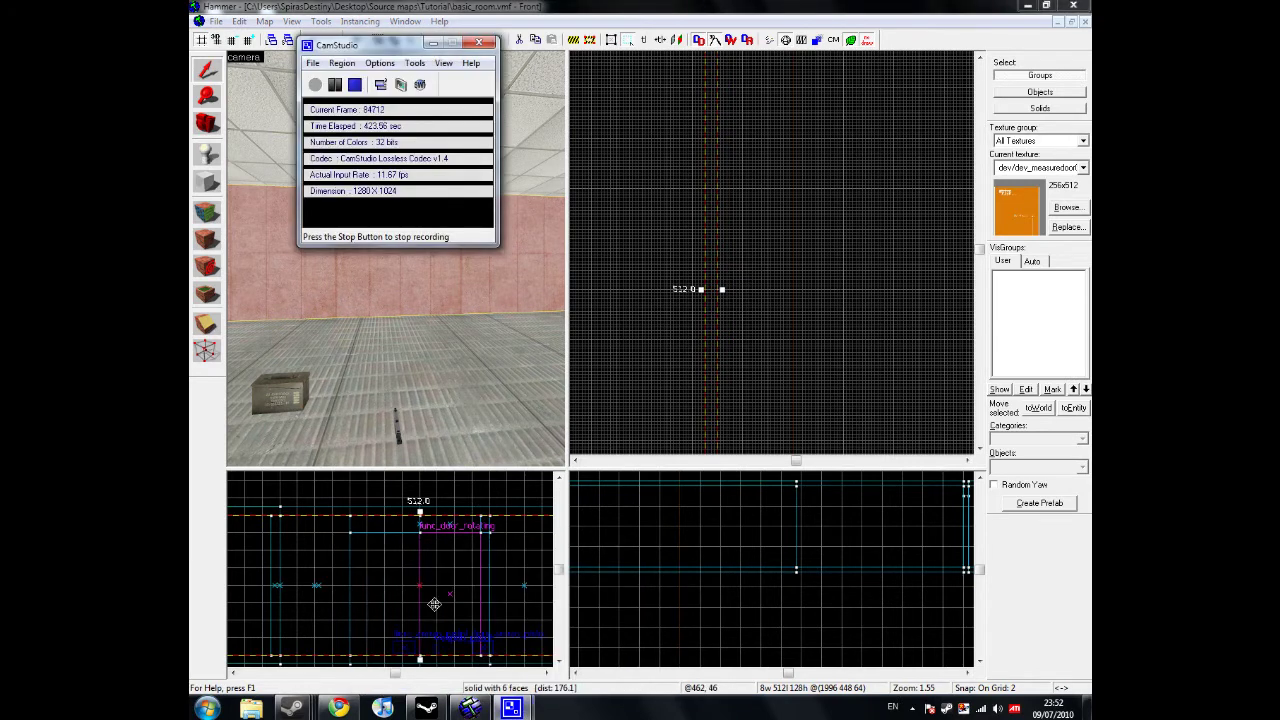
{"action": "left_click", "coordinate": [564, 6]}
{"action": "left_click", "coordinate": [206, 324]}
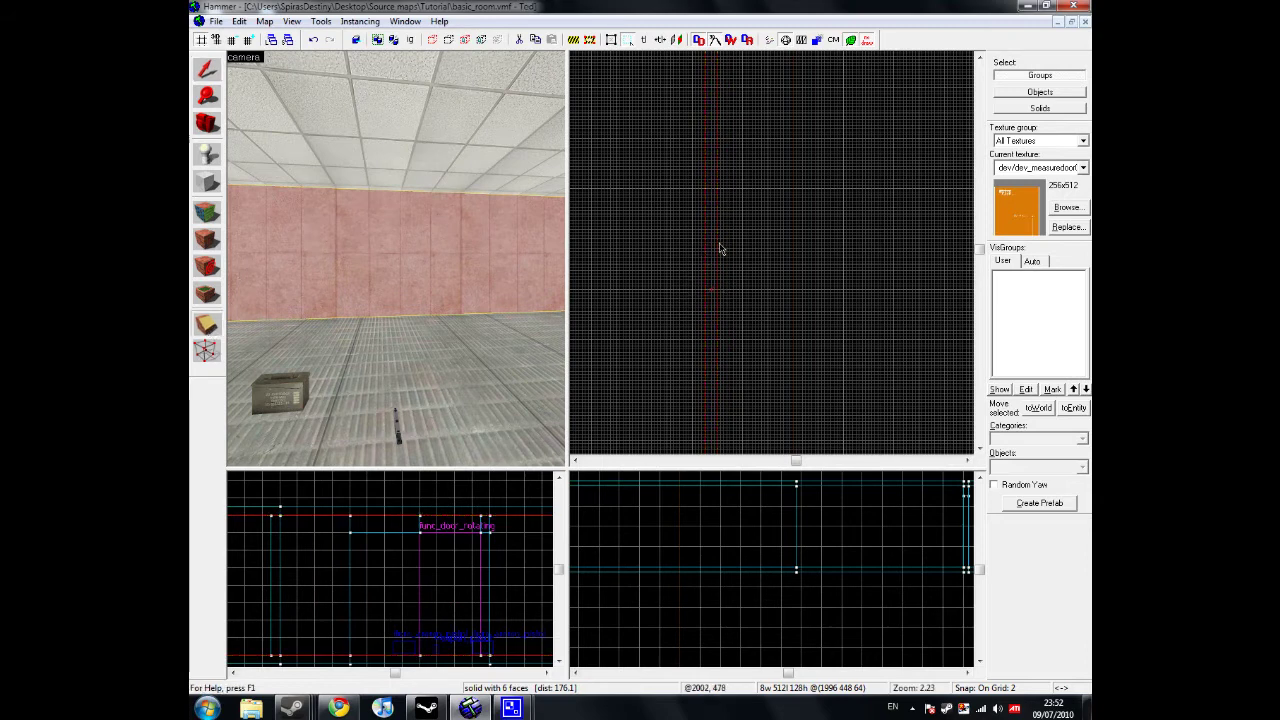
{"action": "left_click", "coordinate": [720, 174]}
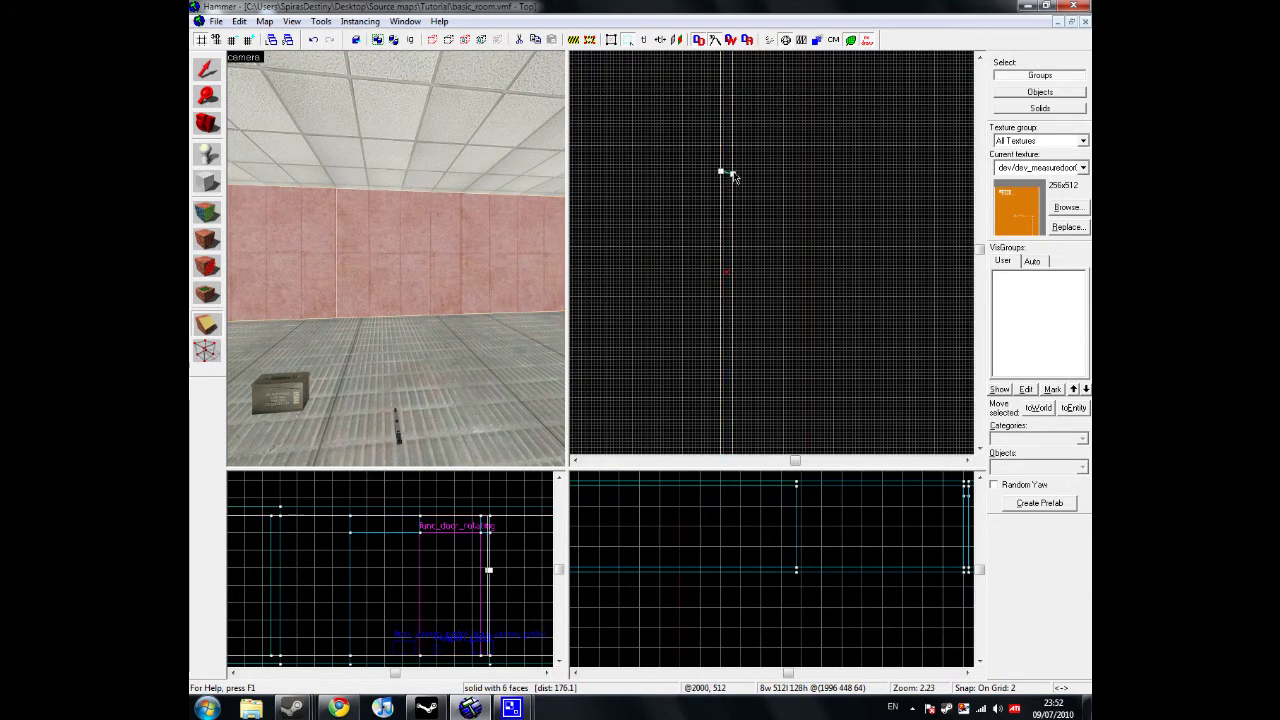
{"action": "key", "text": "Return"}
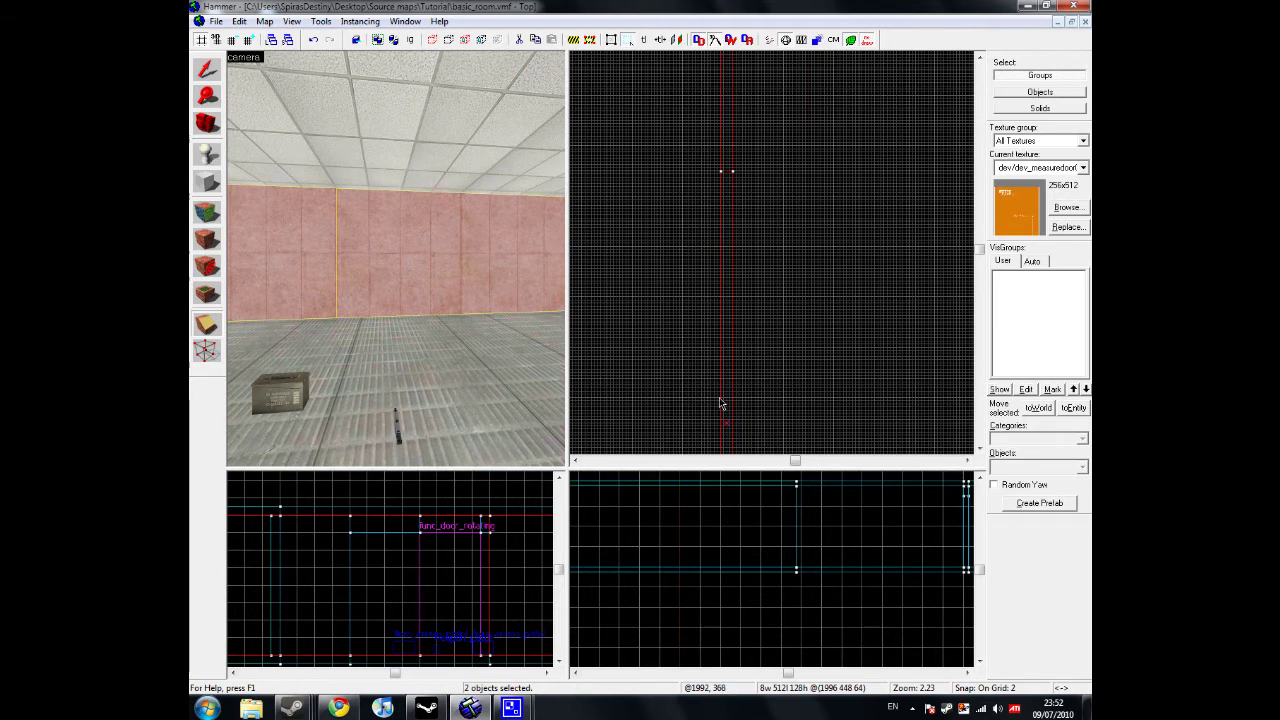
Set the grid to 8 and clip the wall's longer piece again, leaving a 192-unit-wide middle segment
{"action": "key", "text": "bracketright"}
{"action": "key", "text": "bracketright"}
{"action": "scroll", "coordinate": [686, 363], "scroll_direction": "down", "scroll_amount": 4}
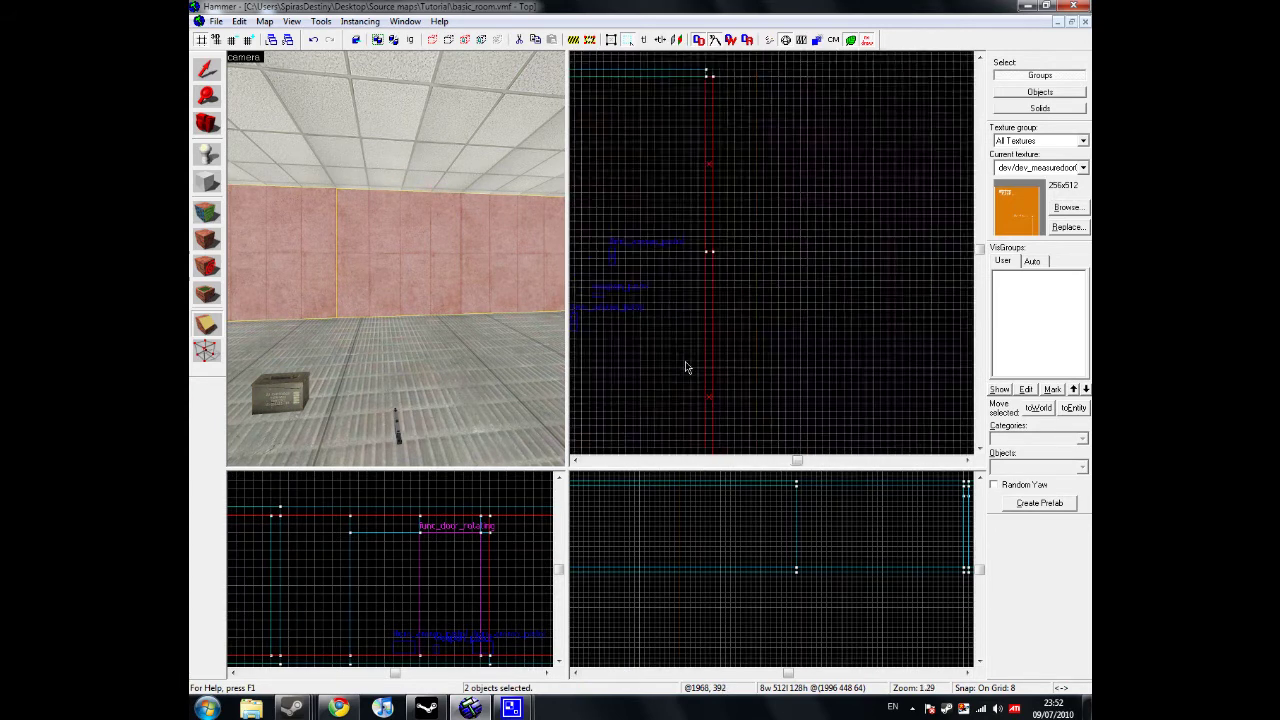
{"action": "left_click_drag", "start_coordinate": [702, 415], "coordinate": [710, 416]}
{"action": "left_click", "coordinate": [724, 396], "text": "ctrl"}
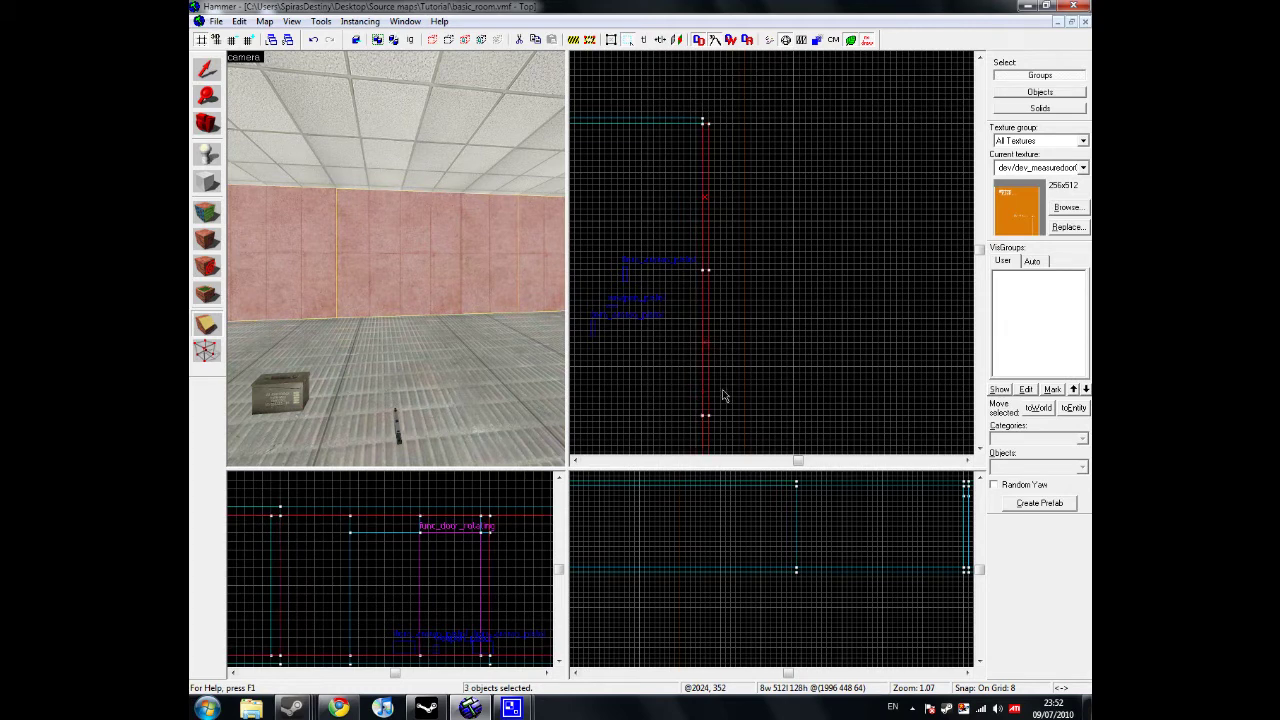
{"action": "left_click", "coordinate": [405, 232]}
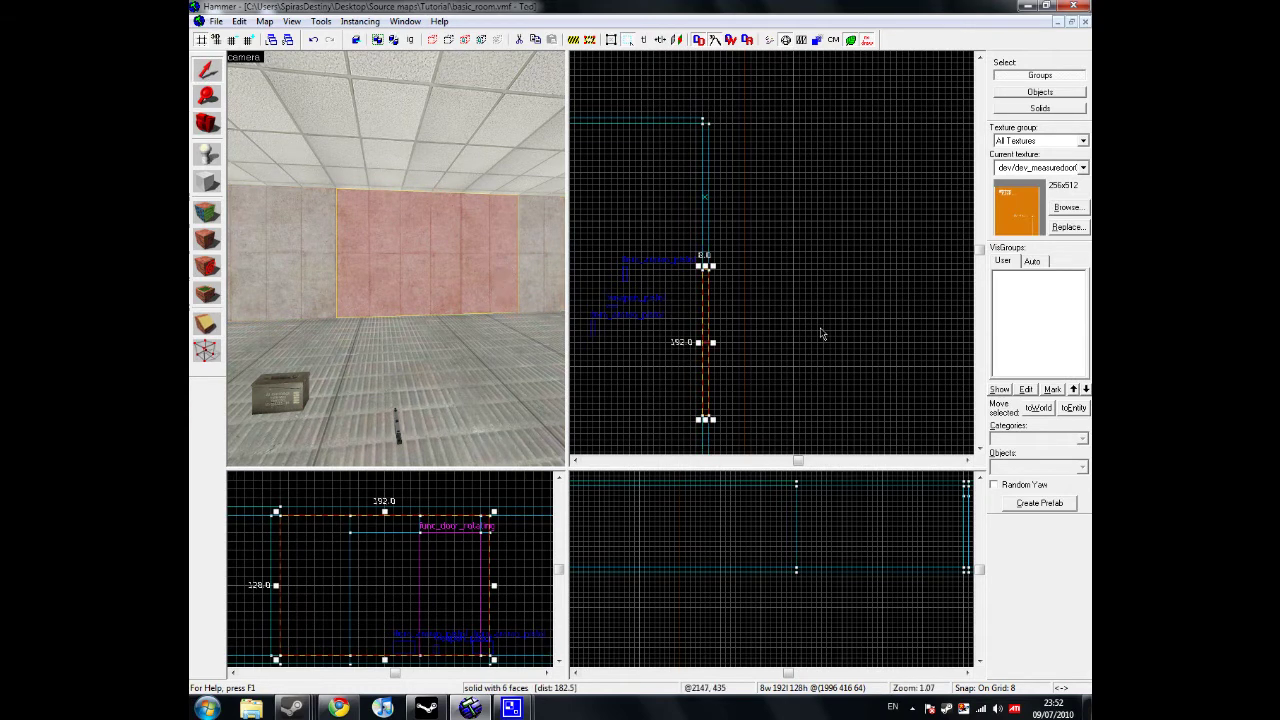
Open a window in the middle wall segment, leaving 16-unit-high strips along the floor and ceiling
{"action": "left_click", "coordinate": [795, 347]}
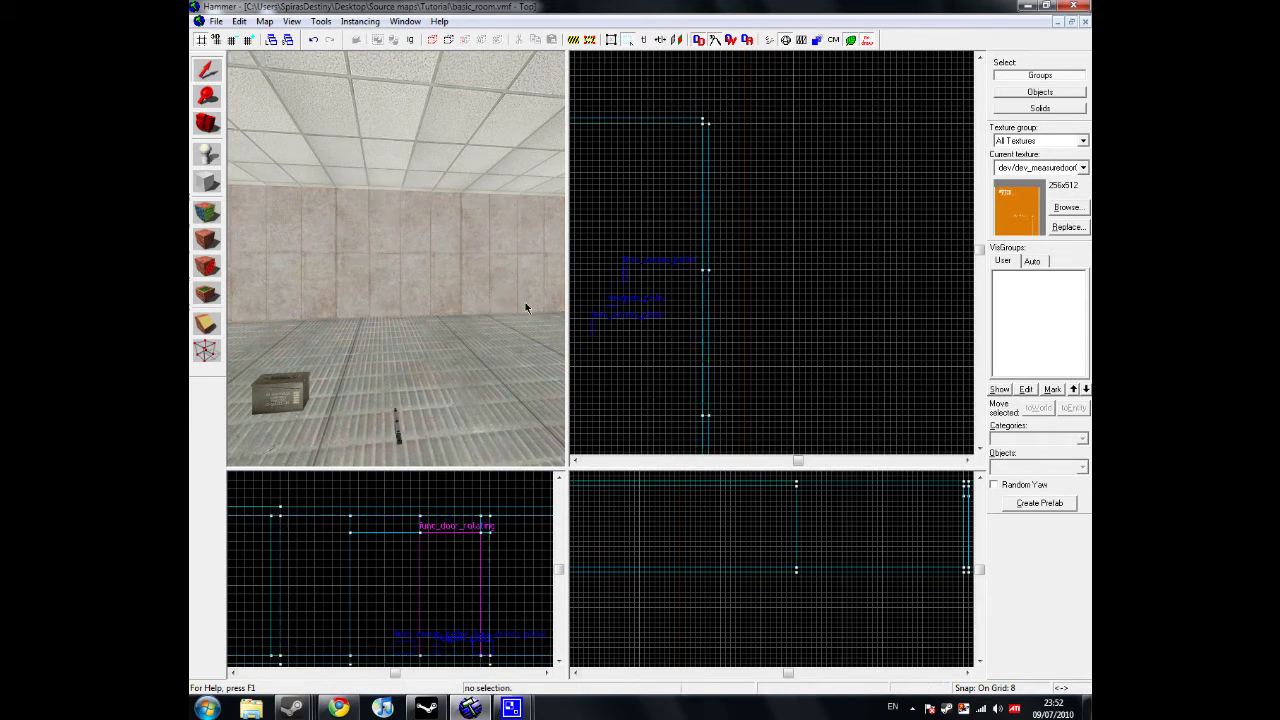
{"action": "left_click", "coordinate": [443, 266]}
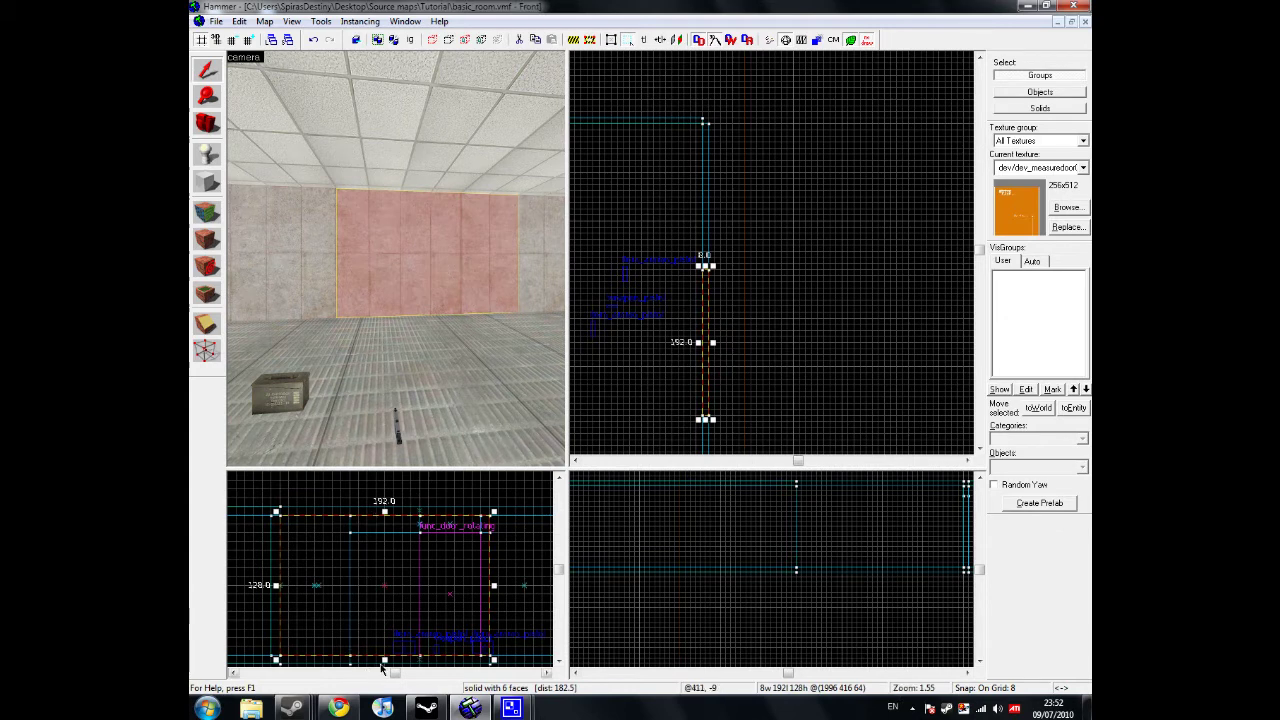
{"action": "mouse_move", "coordinate": [384, 659]}
{"action": "left_mouse_down"}
{"action": "mouse_move", "coordinate": [394, 532]}
{"action": "mouse_move", "coordinate": [384, 645]}
{"action": "left_mouse_up"}
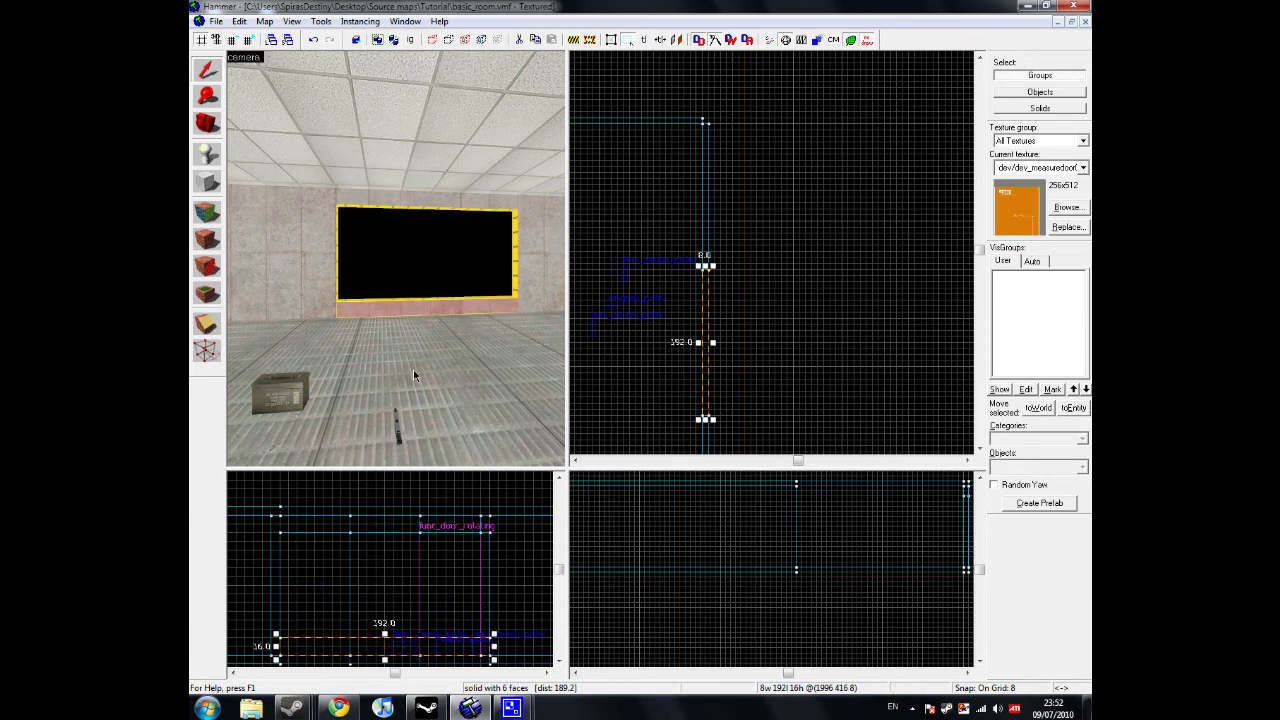
{"action": "key", "text": "z"}
{"action": "key", "text": "w"}
{"action": "key", "text": "s"}
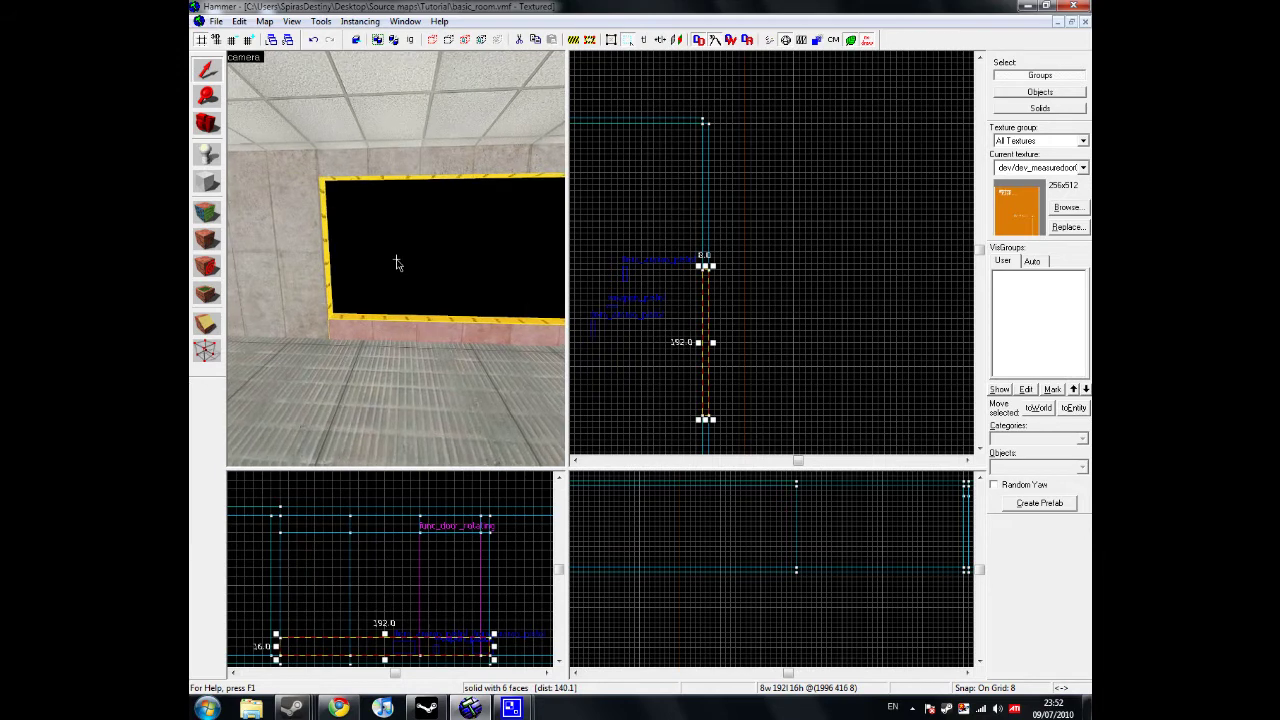
{"action": "left_click", "coordinate": [403, 166]}
{"action": "left_click", "coordinate": [404, 328]}
{"action": "left_click", "coordinate": [405, 165]}
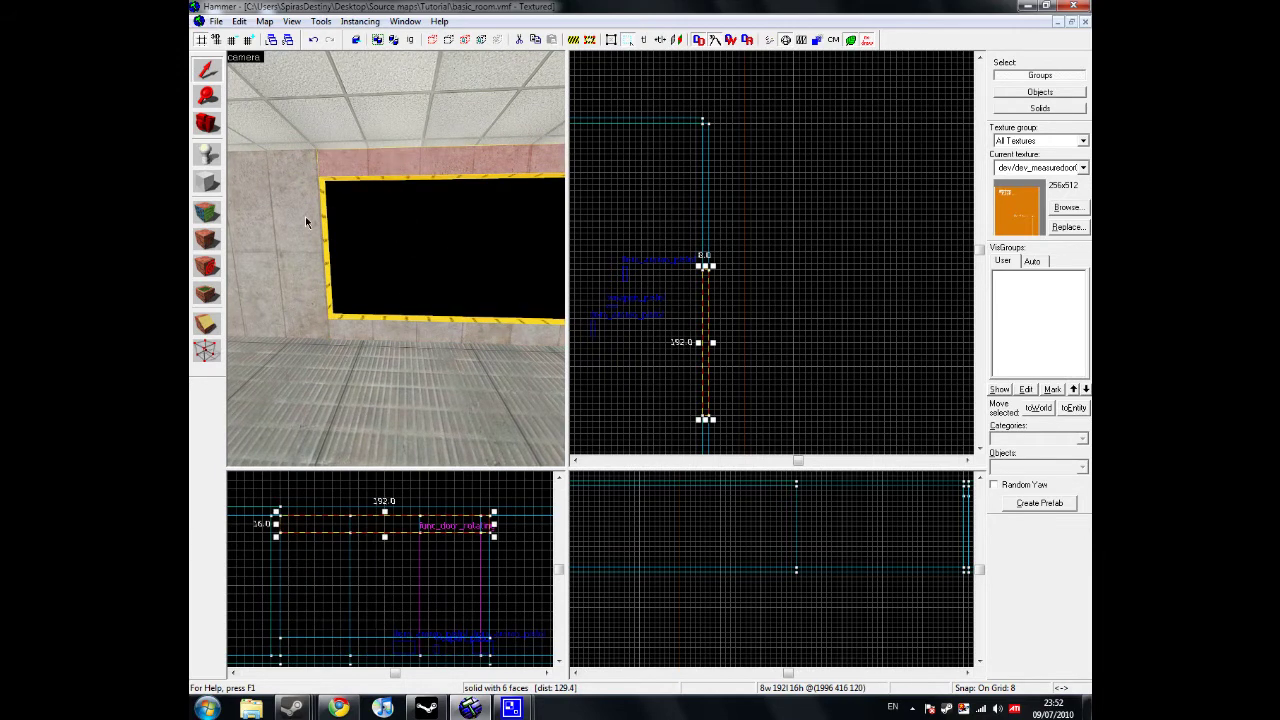
Raise the wall strip below the window opening to 32 units high
{"action": "left_click", "coordinate": [298, 217]}
{"action": "key", "text": "z"}
{"action": "left_click", "coordinate": [397, 260]}
{"action": "key", "text": "z"}
{"action": "left_click", "coordinate": [376, 243]}
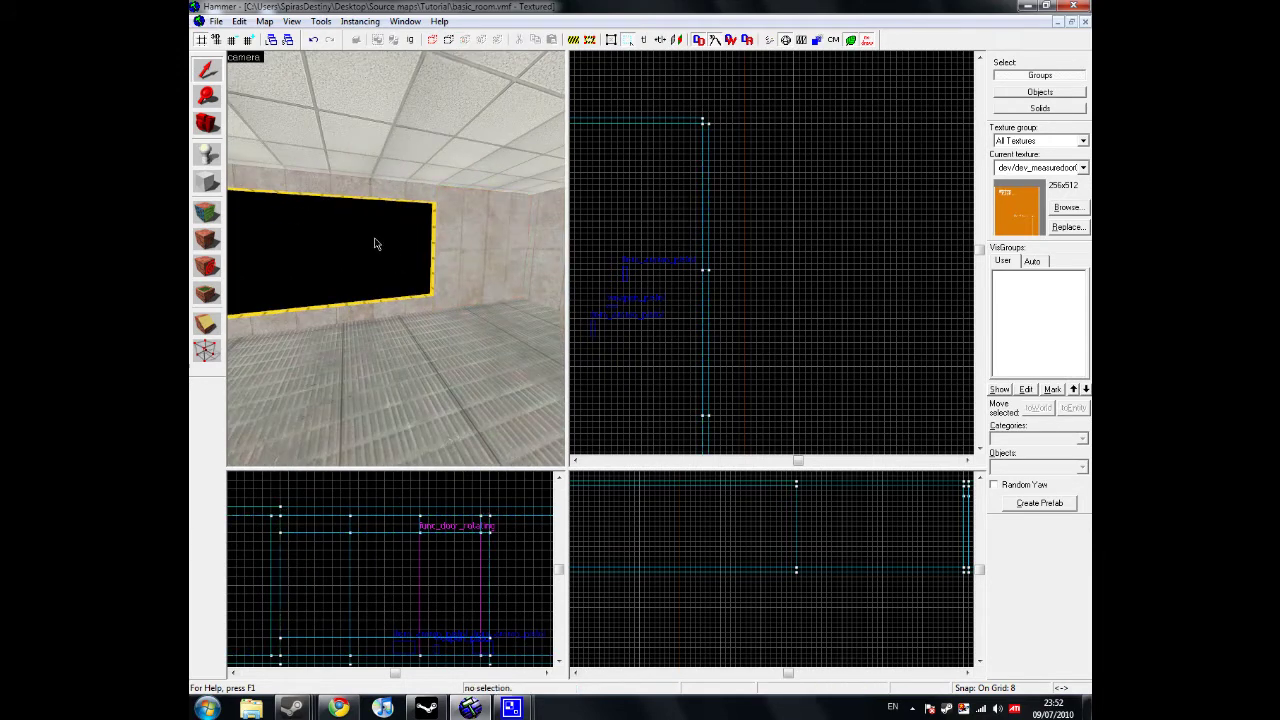
{"action": "key", "text": "w"}
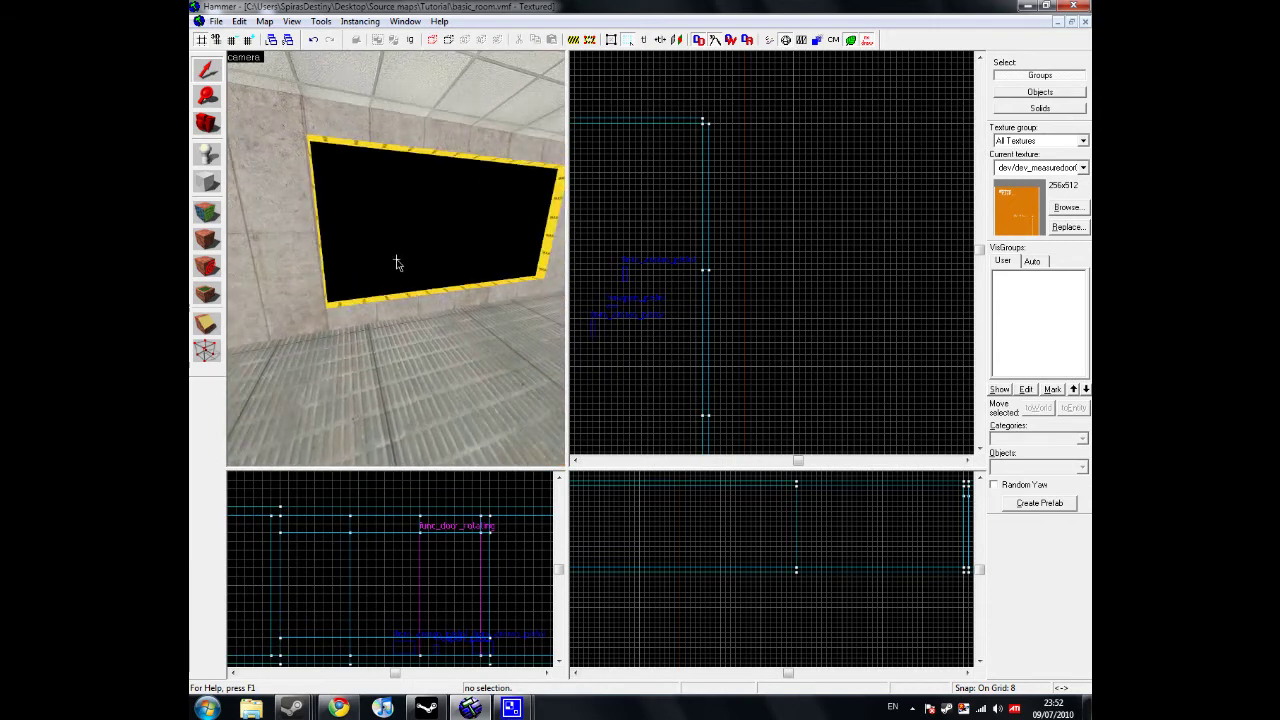
{"action": "key", "text": "d"}
{"action": "left_click", "coordinate": [383, 309]}
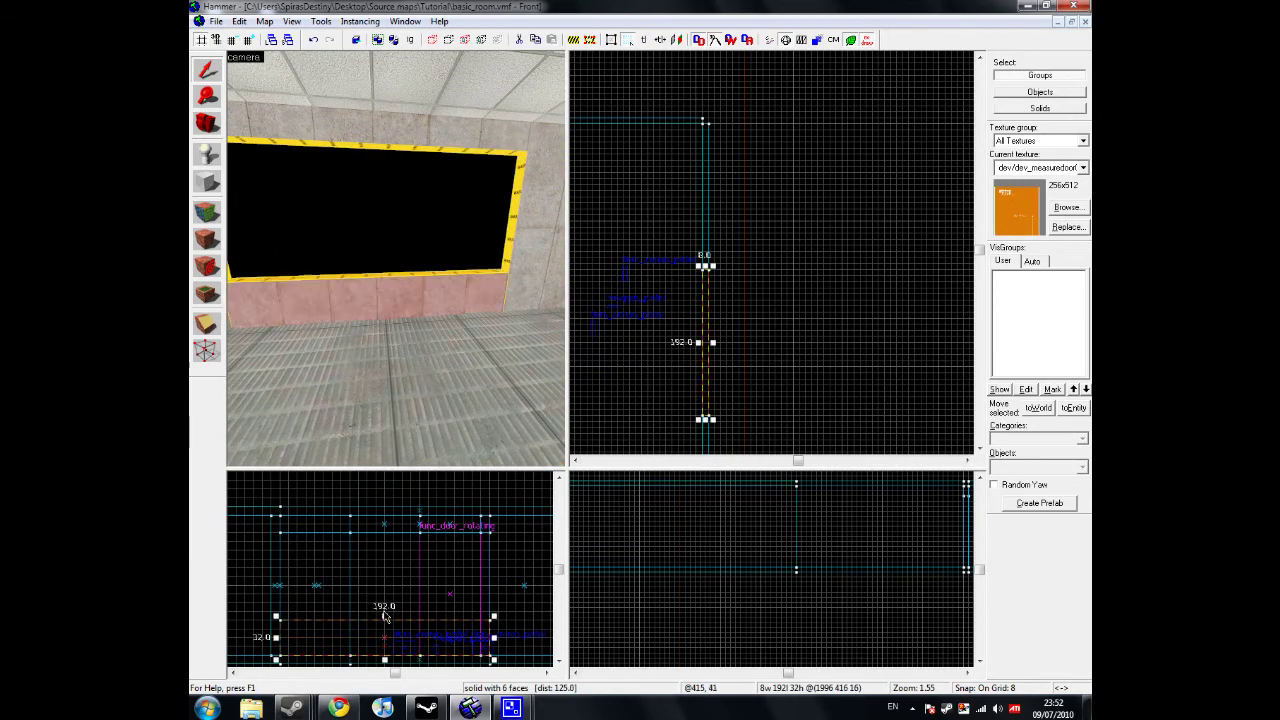
{"action": "left_click", "coordinate": [440, 393]}
{"action": "left_click", "coordinate": [405, 268]}
{"action": "key", "text": "z"}
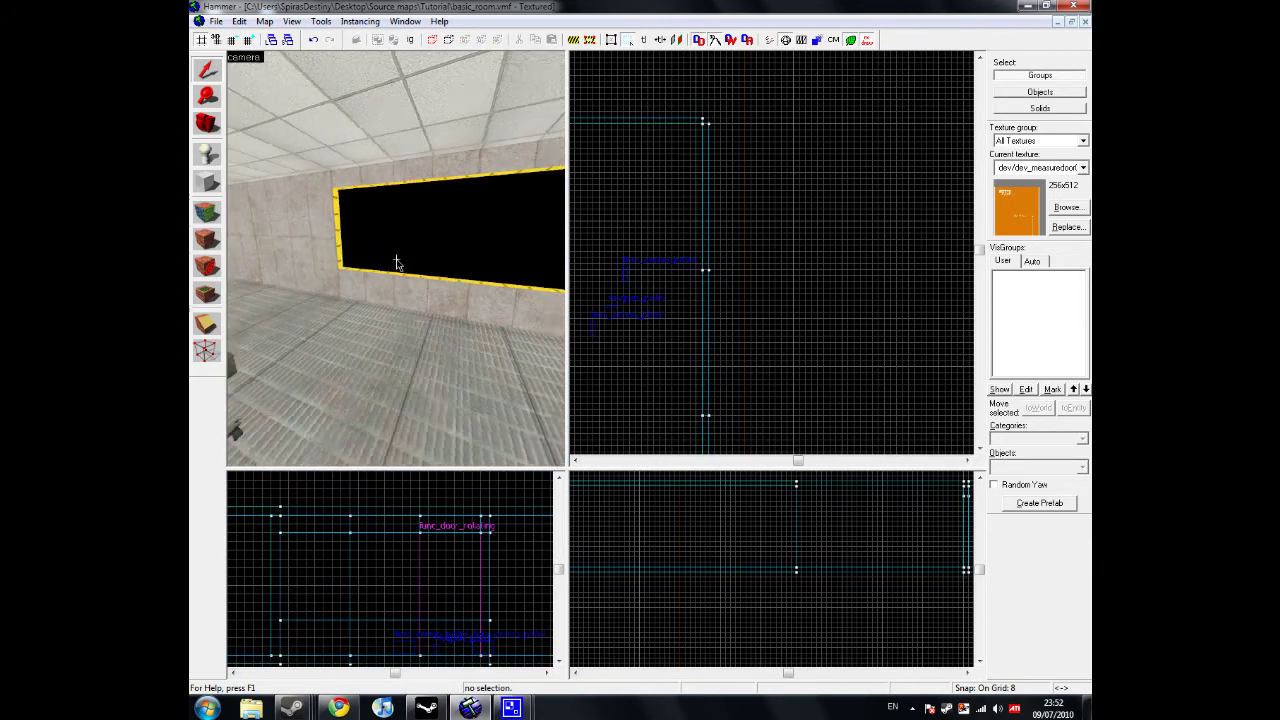
Sample the lab/labcrete00a wall texture and apply it to the nodraw inner edges of the window opening
{"action": "key", "text": "w"}
{"action": "key", "text": "z"}
{"action": "key", "text": "shift+a"}
{"action": "left_click", "coordinate": [356, 252]}
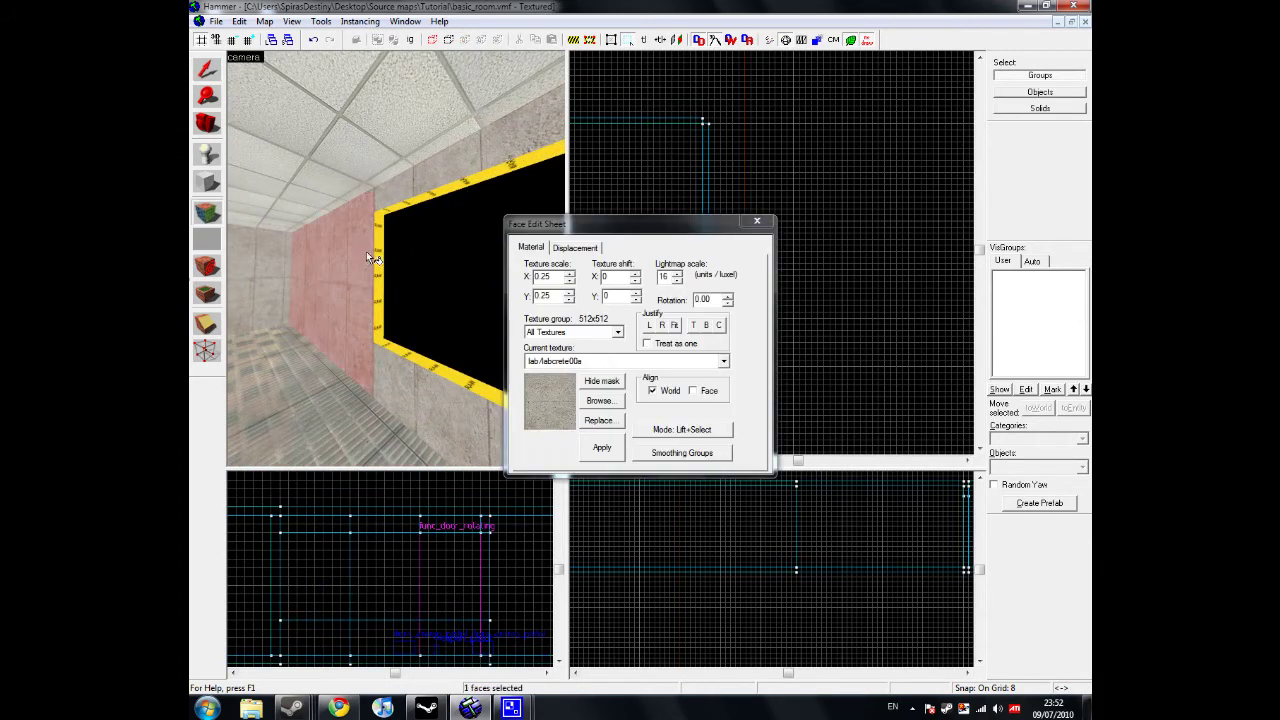
{"action": "right_click", "coordinate": [388, 211]}
{"action": "key", "text": "z"}
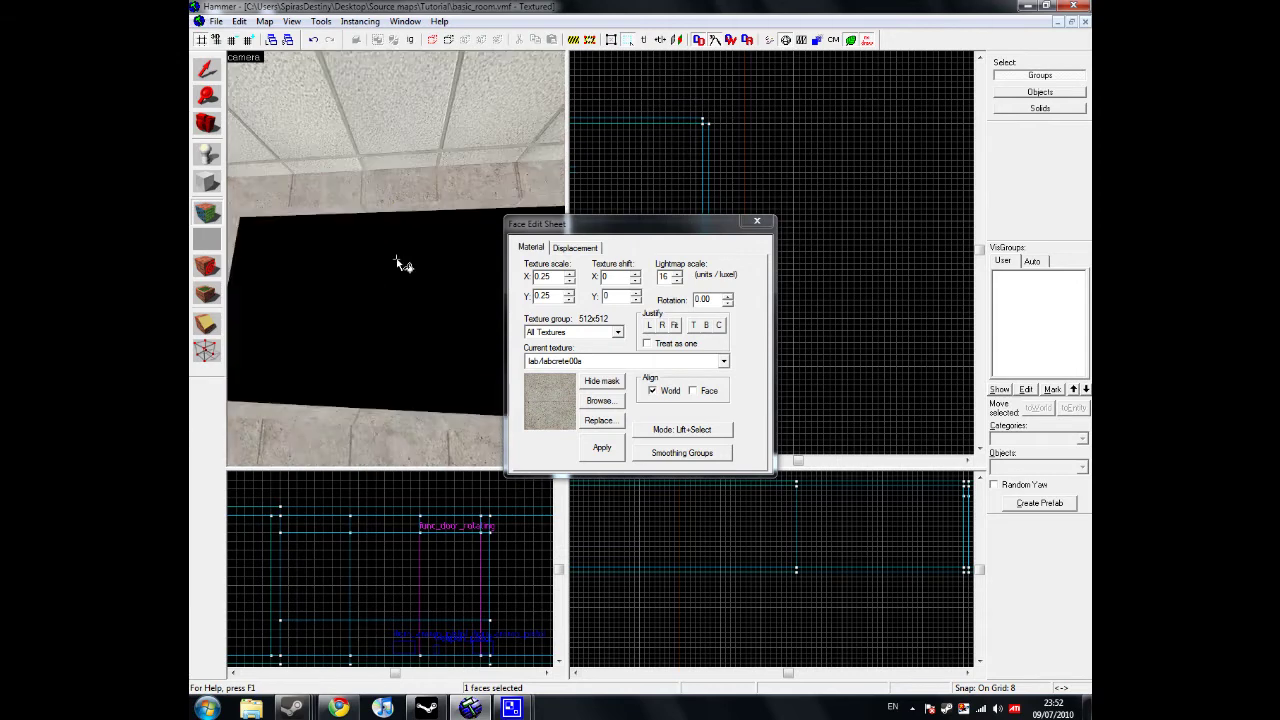
{"action": "key", "text": "s"}
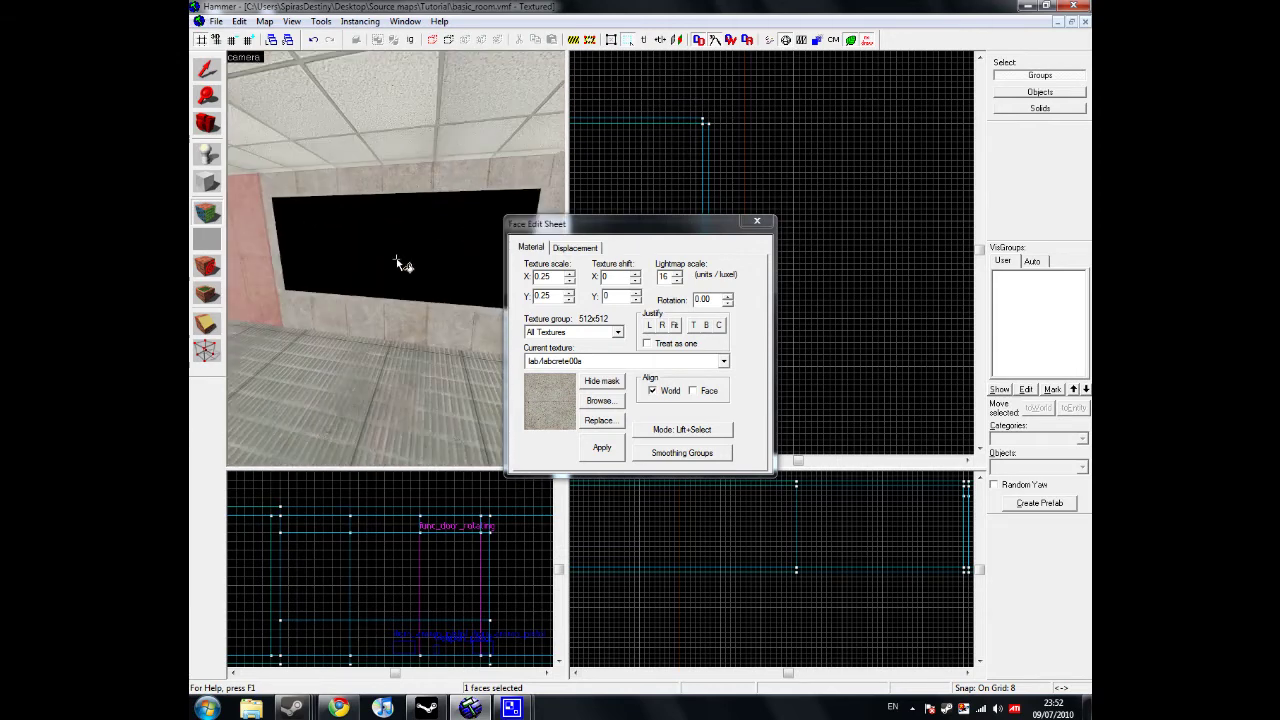
{"action": "key", "text": "z"}
{"action": "left_click", "coordinate": [757, 222]}
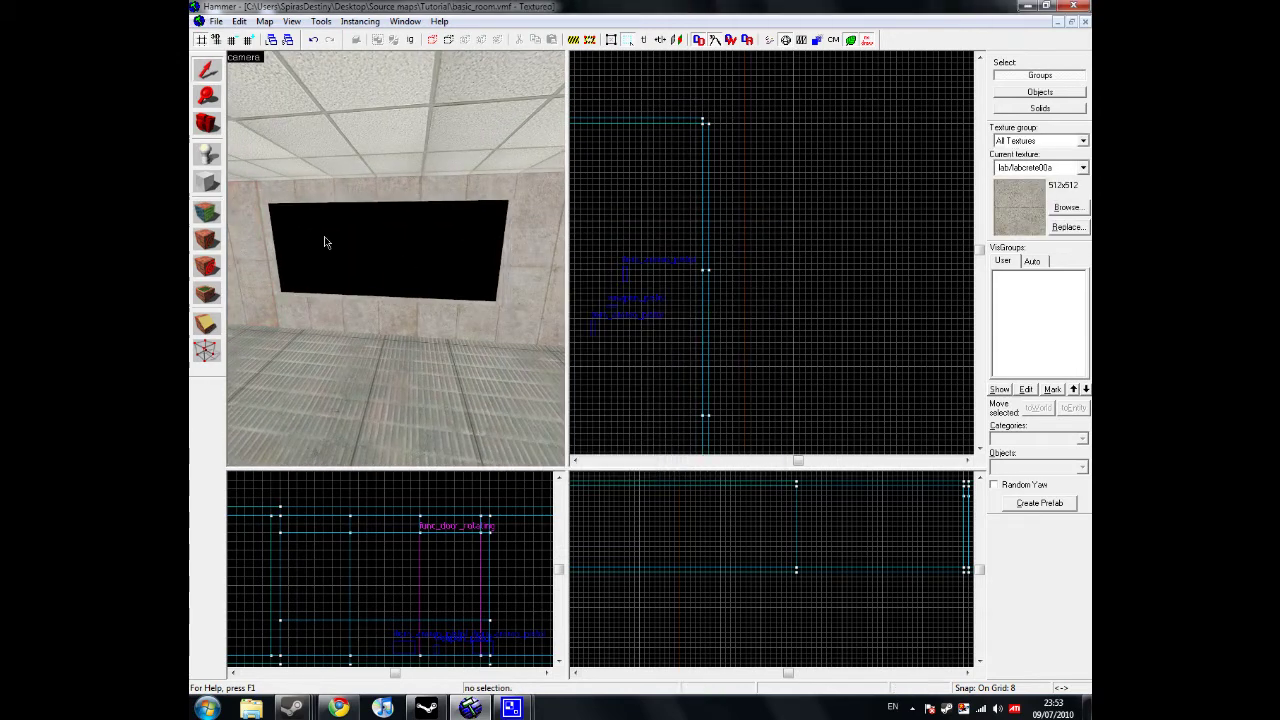
Sample tools/toolsnodraw from the wall's outer face as the current texture
{"action": "left_click", "coordinate": [214, 218]}
{"action": "key", "text": "z"}
{"action": "left_click", "coordinate": [396, 258]}
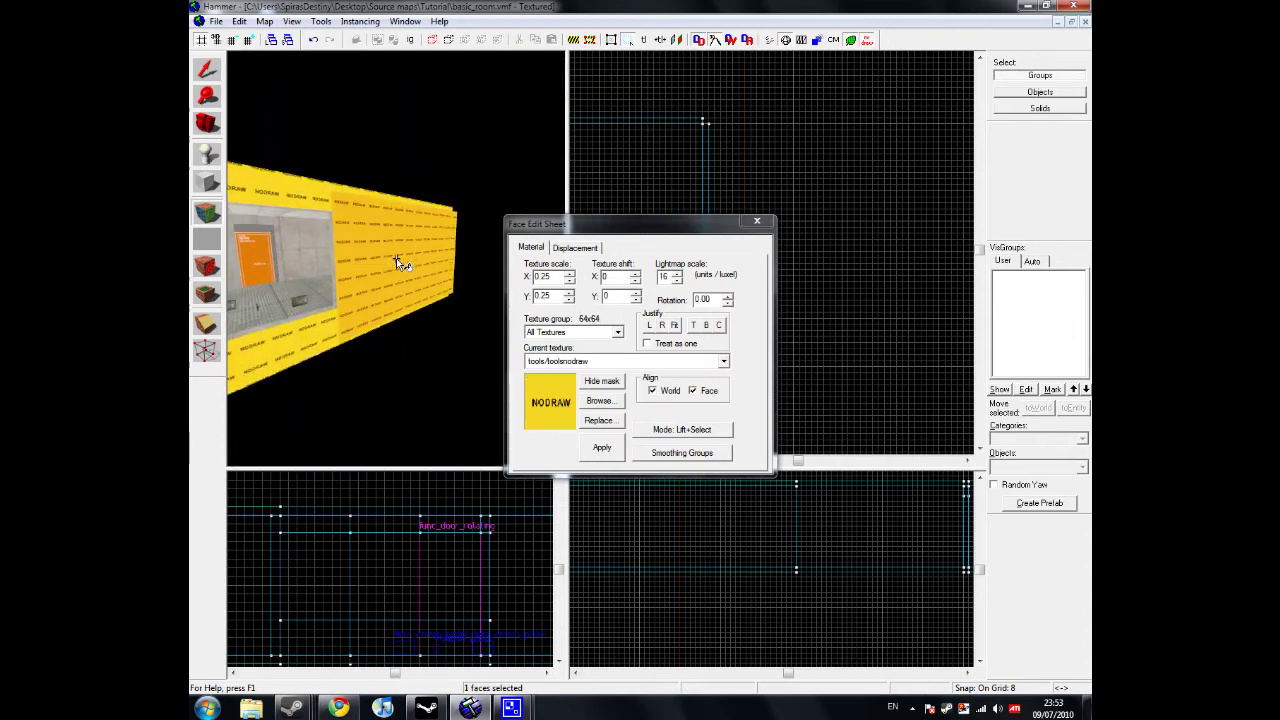
{"action": "left_click", "coordinate": [757, 222]}
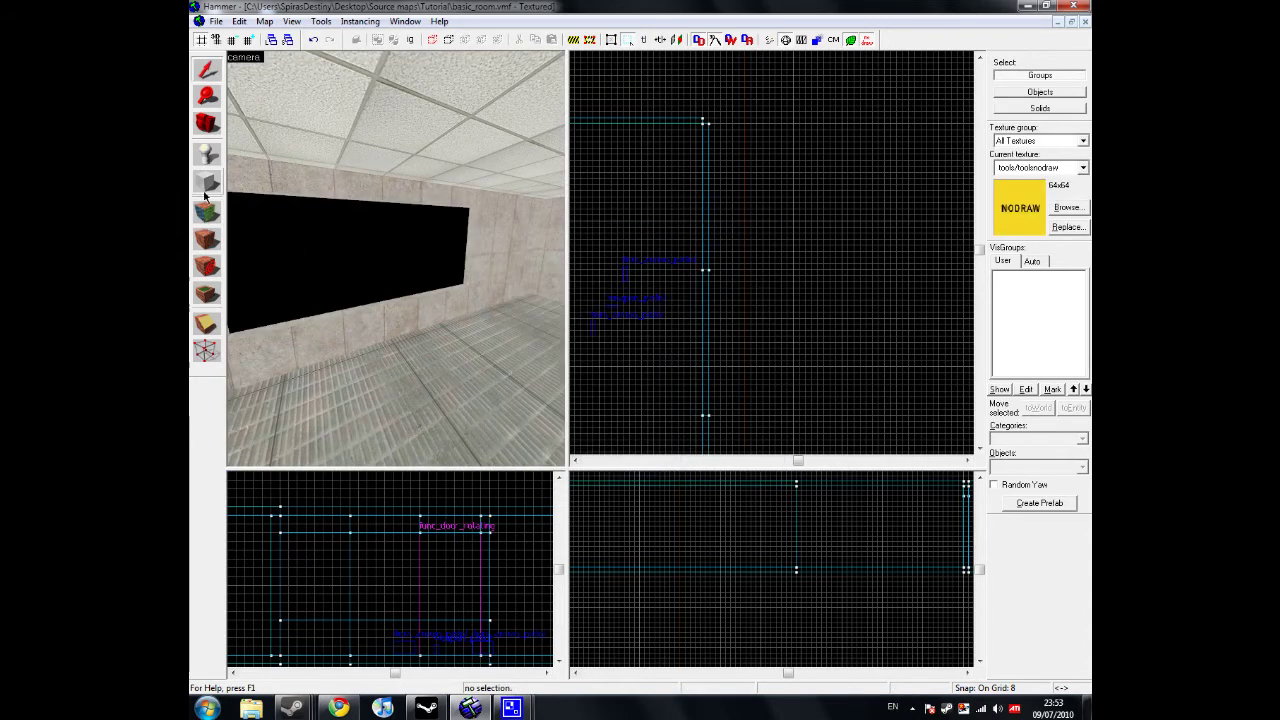
Create a nodraw floor block 304 by 320 units and 8 units high directly outside the wall window
{"action": "scroll", "coordinate": [759, 255], "scroll_direction": "down", "scroll_amount": 3}
{"action": "scroll", "coordinate": [736, 264], "scroll_direction": "up", "scroll_amount": 2}
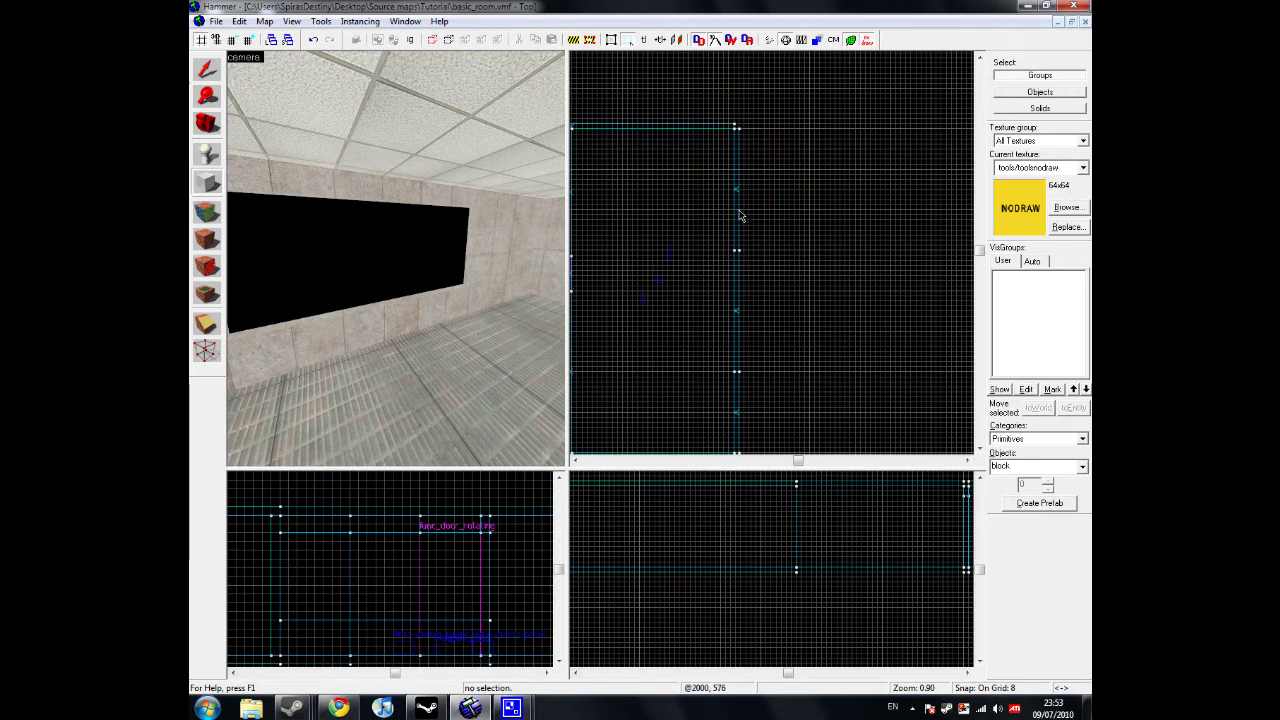
{"action": "left_click_drag", "start_coordinate": [740, 214], "coordinate": [934, 418]}
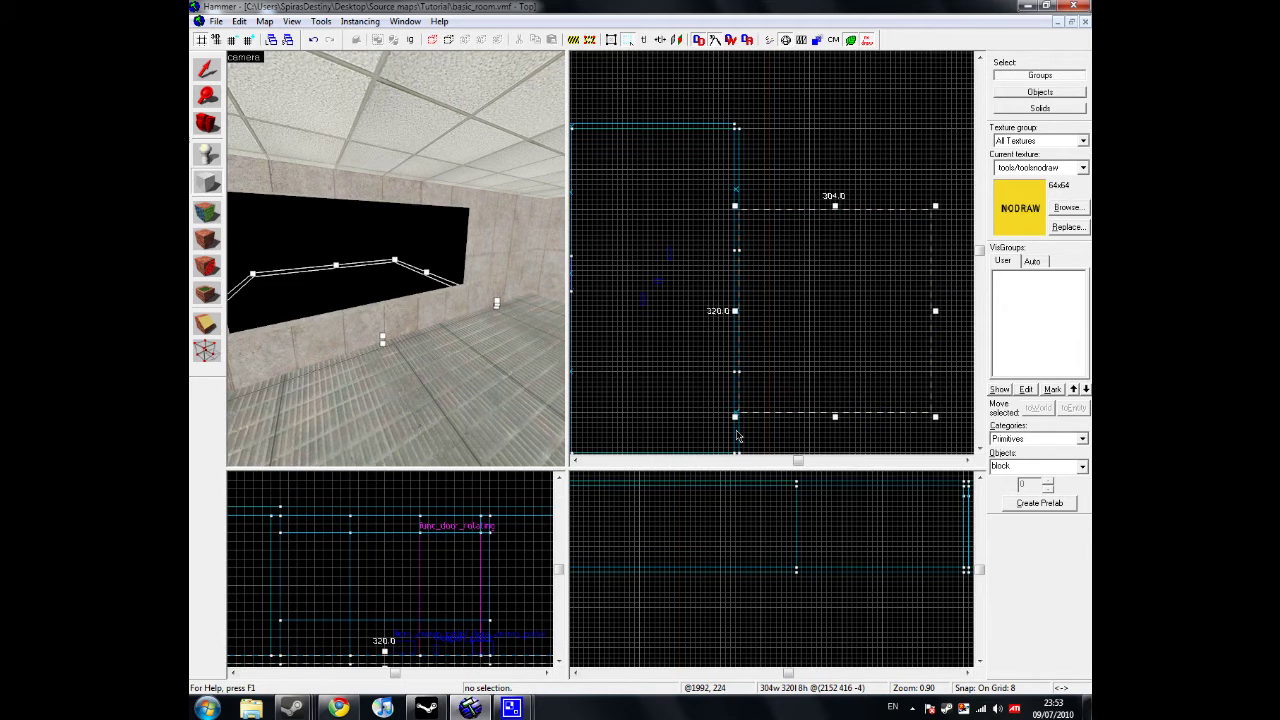
{"action": "key", "text": "Return"}
Add a nodraw side wall 304 units long and 8 units thick along one edge of the new floor, 128 units high
{"action": "scroll", "coordinate": [410, 437], "scroll_direction": "up", "scroll_amount": 5}
{"action": "scroll", "coordinate": [420, 520], "scroll_direction": "down", "scroll_amount": 3}
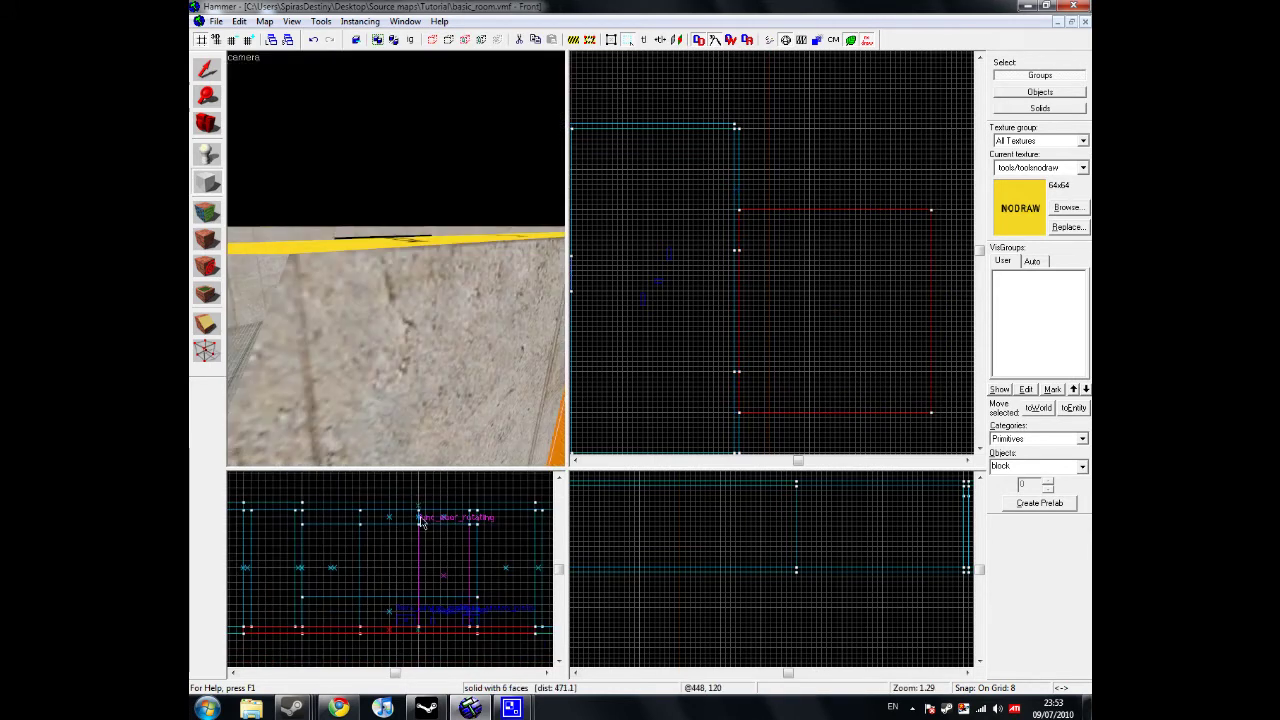
{"action": "scroll", "coordinate": [397, 260], "scroll_direction": "down", "scroll_amount": 5}
{"action": "scroll", "coordinate": [397, 262], "scroll_direction": "up", "scroll_amount": 3}
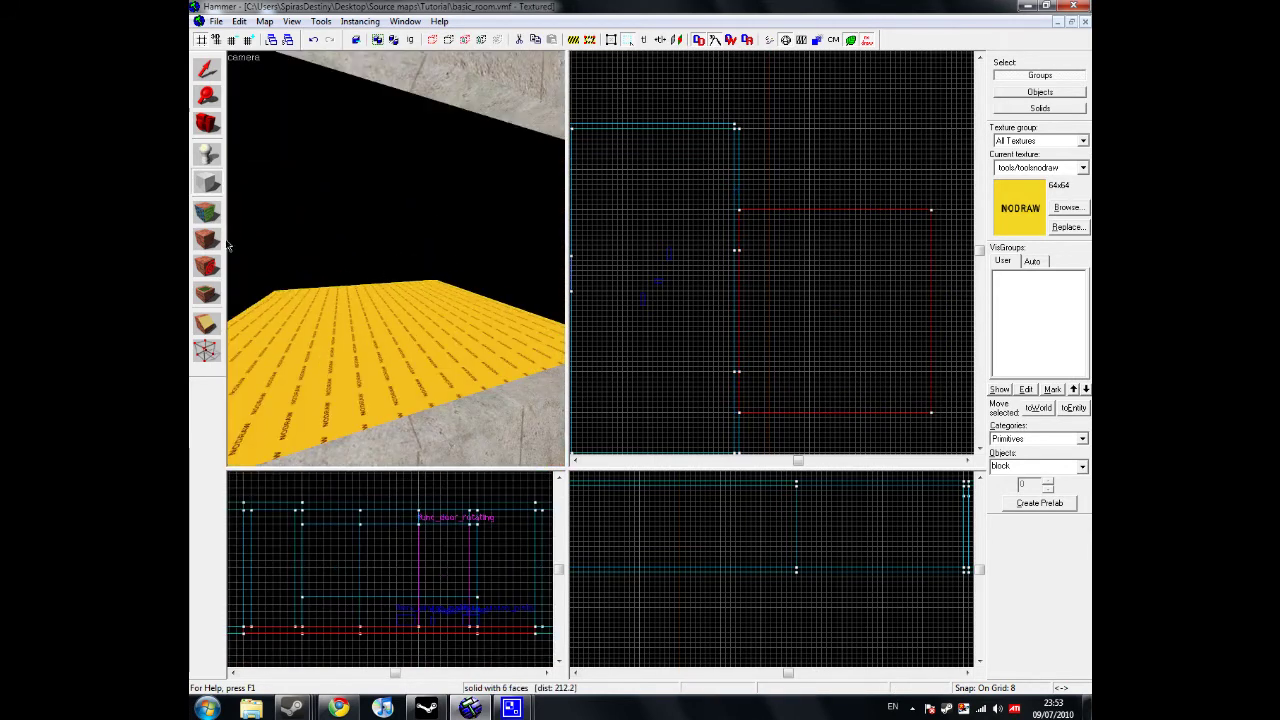
{"action": "left_click_drag", "start_coordinate": [740, 214], "coordinate": [934, 210]}
{"action": "key", "text": "Return"}
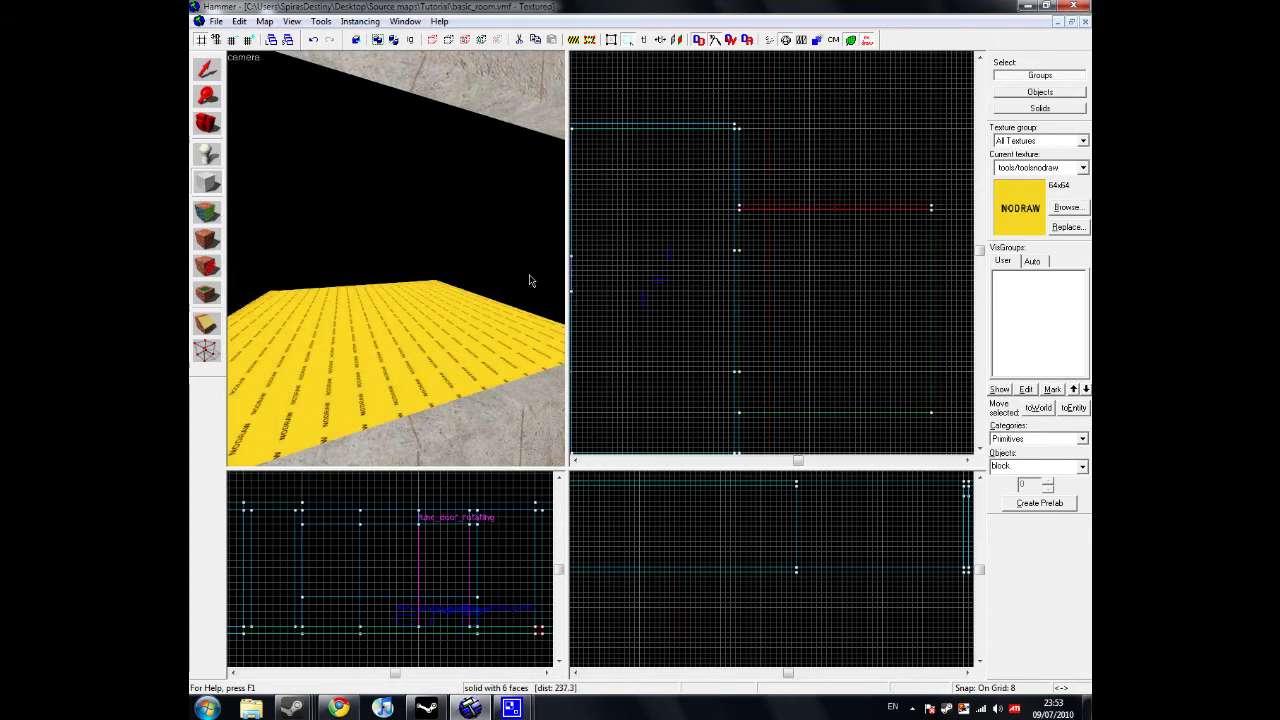
{"action": "left_click", "coordinate": [207, 68]}
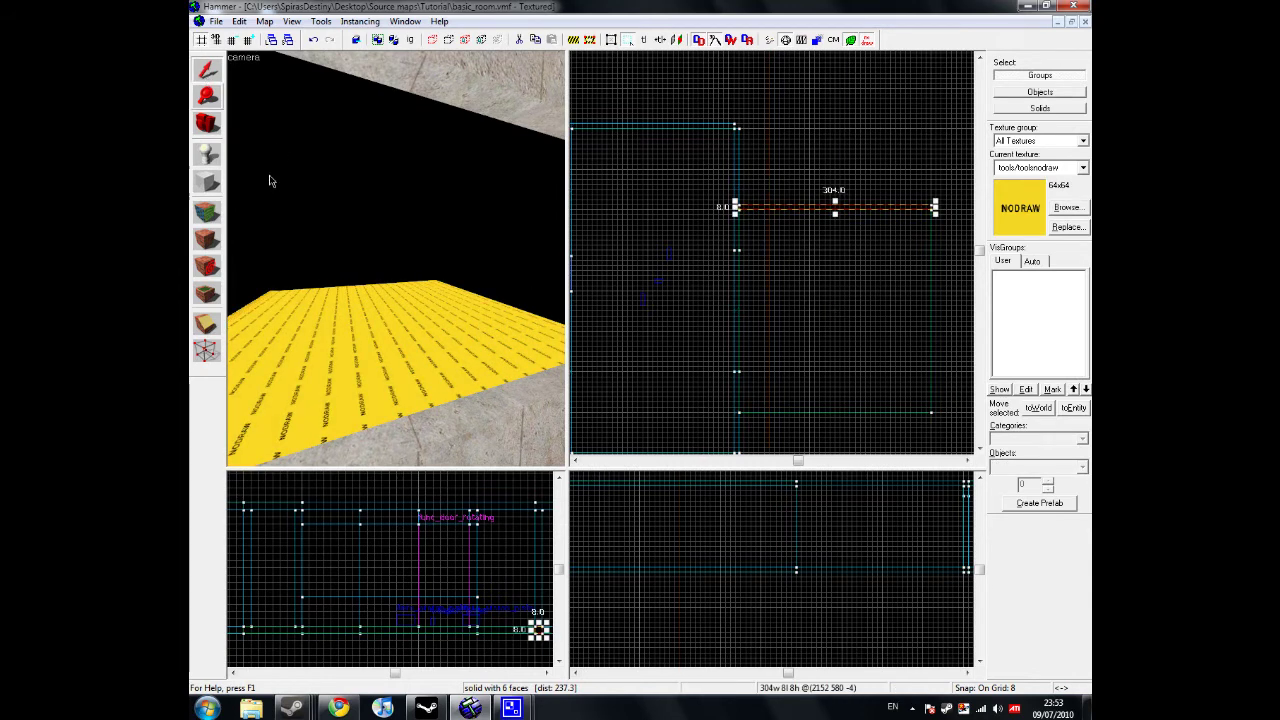
{"action": "scroll", "coordinate": [450, 628], "scroll_direction": "down", "scroll_amount": 1}
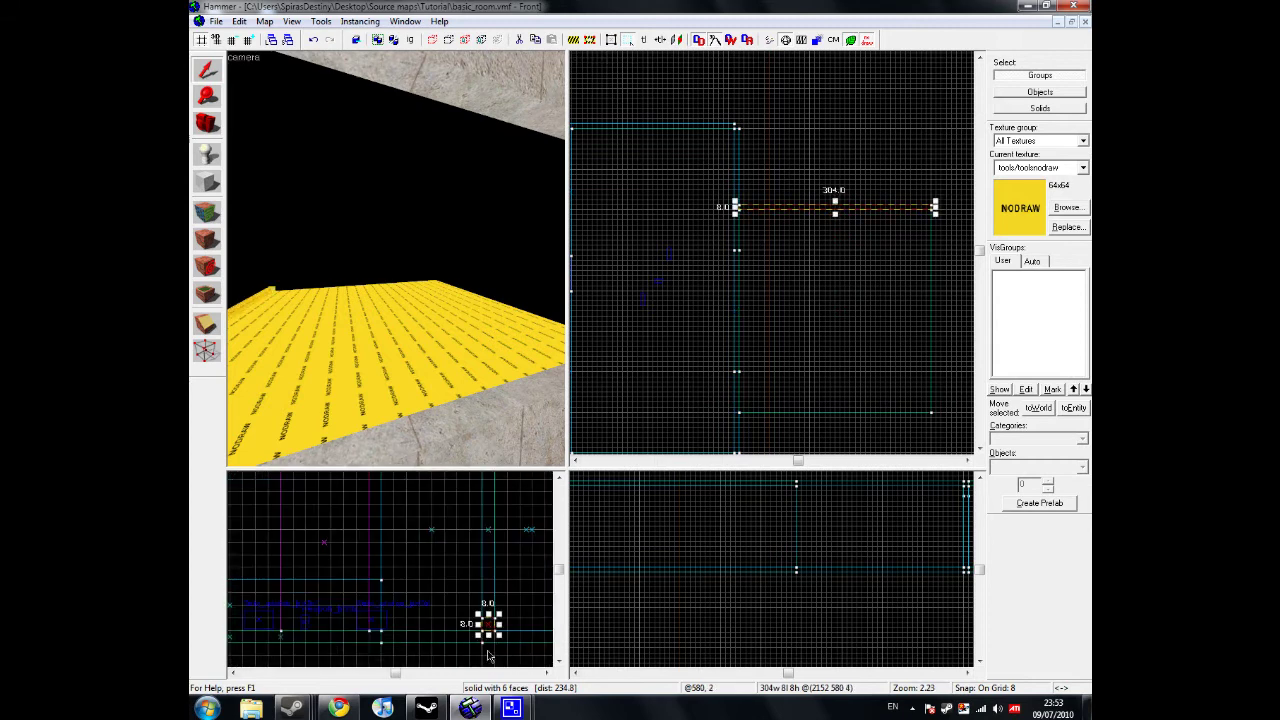
{"action": "scroll", "coordinate": [484, 638], "scroll_direction": "down", "scroll_amount": 1}
{"action": "mouse_move", "coordinate": [484, 638]}
{"action": "left_mouse_down"}
{"action": "mouse_move", "coordinate": [485, 548]}
{"action": "mouse_move", "coordinate": [496, 551]}
{"action": "left_mouse_up"}
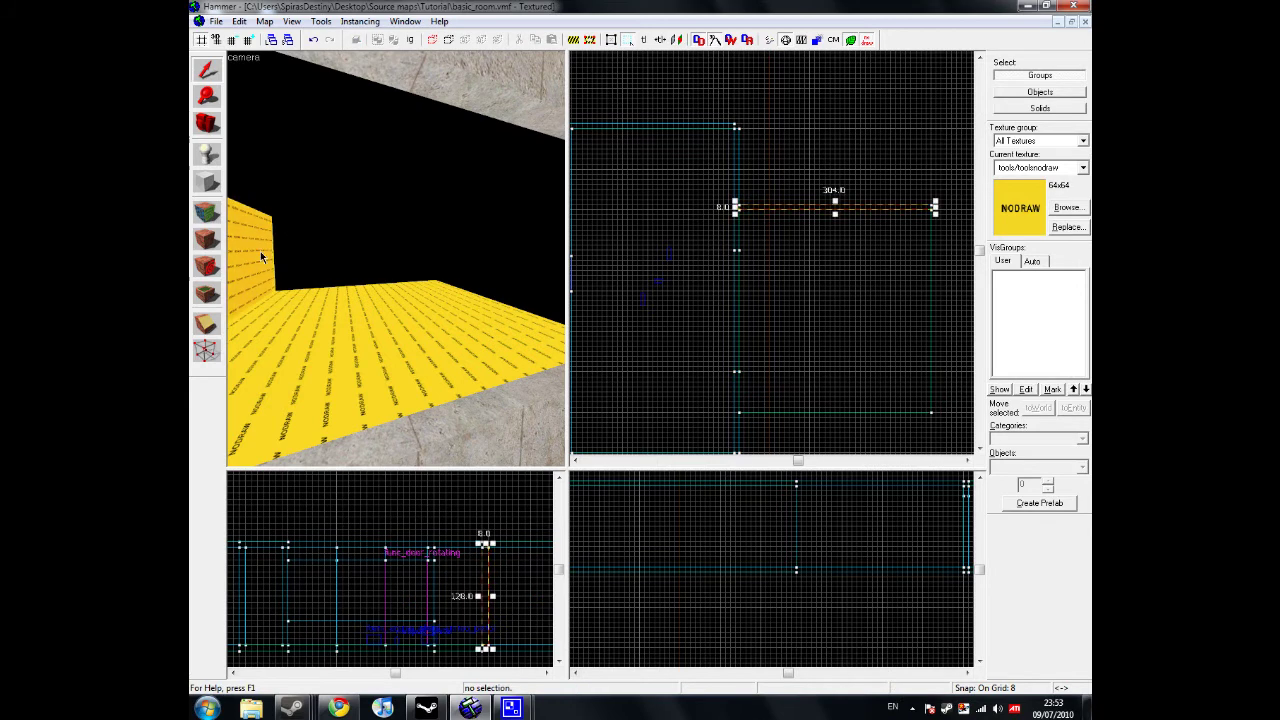
Copy the side wall, rotate the copy 90 degrees about Z, and place it along the floor's far edge as the end wall
{"action": "mouse_move", "coordinate": [758, 207]}
{"action": "left_mouse_down", "text": "shift"}
{"action": "mouse_move", "coordinate": [737, 366]}
{"action": "mouse_move", "coordinate": [757, 414]}
{"action": "mouse_move", "coordinate": [860, 319]}
{"action": "left_mouse_up", "text": "shift"}
{"action": "key", "text": "ctrl+m"}
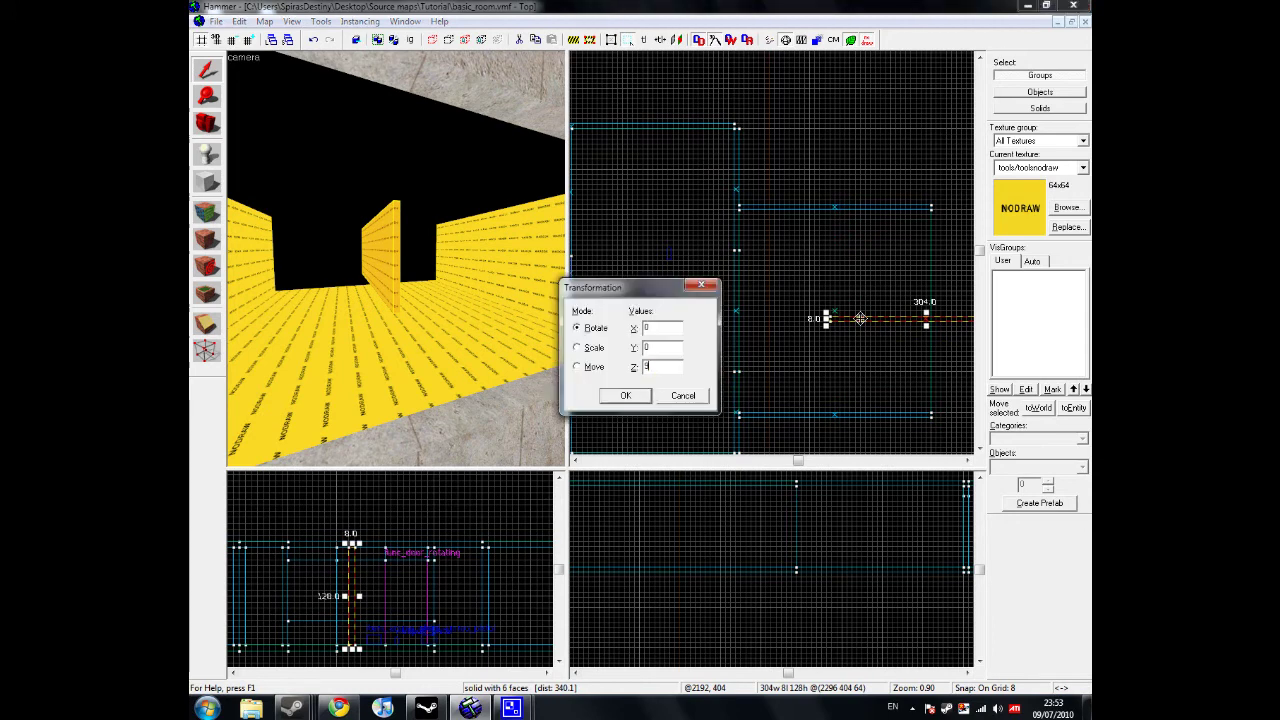
{"action": "key", "text": "Return"}
{"action": "scroll", "coordinate": [884, 352], "scroll_direction": "up", "scroll_amount": 2}
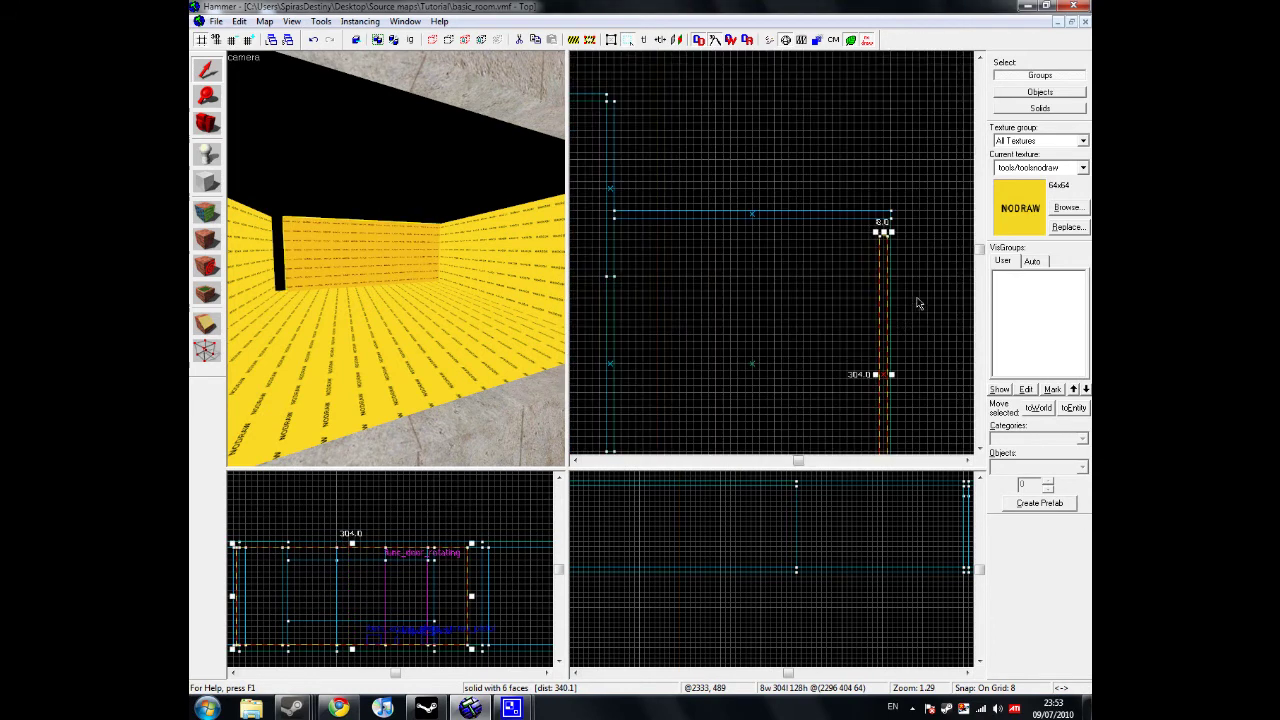
{"action": "left_click_drag", "start_coordinate": [883, 327], "coordinate": [892, 306]}
{"action": "left_click", "coordinate": [888, 184]}
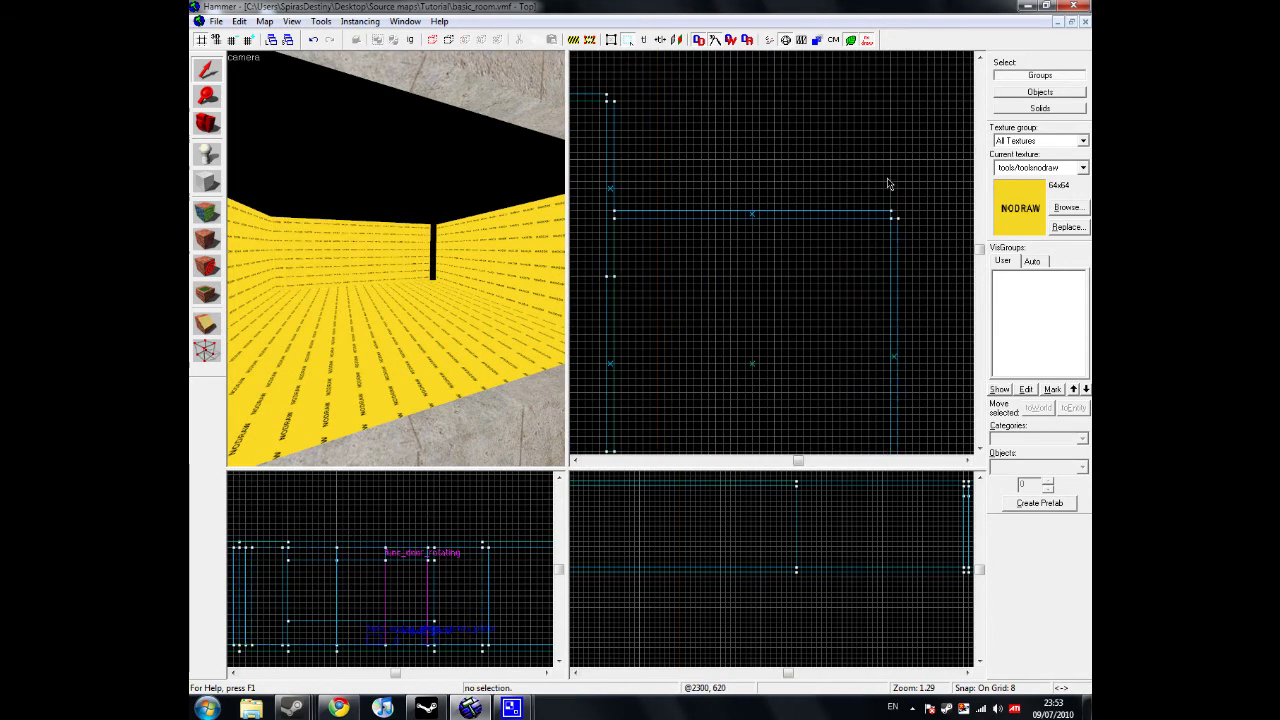
Extend the end wall to meet the opposite side wall and close the corner gap
{"action": "left_click", "coordinate": [513, 236]}
{"action": "scroll", "coordinate": [753, 190], "scroll_direction": "down", "scroll_amount": 3}
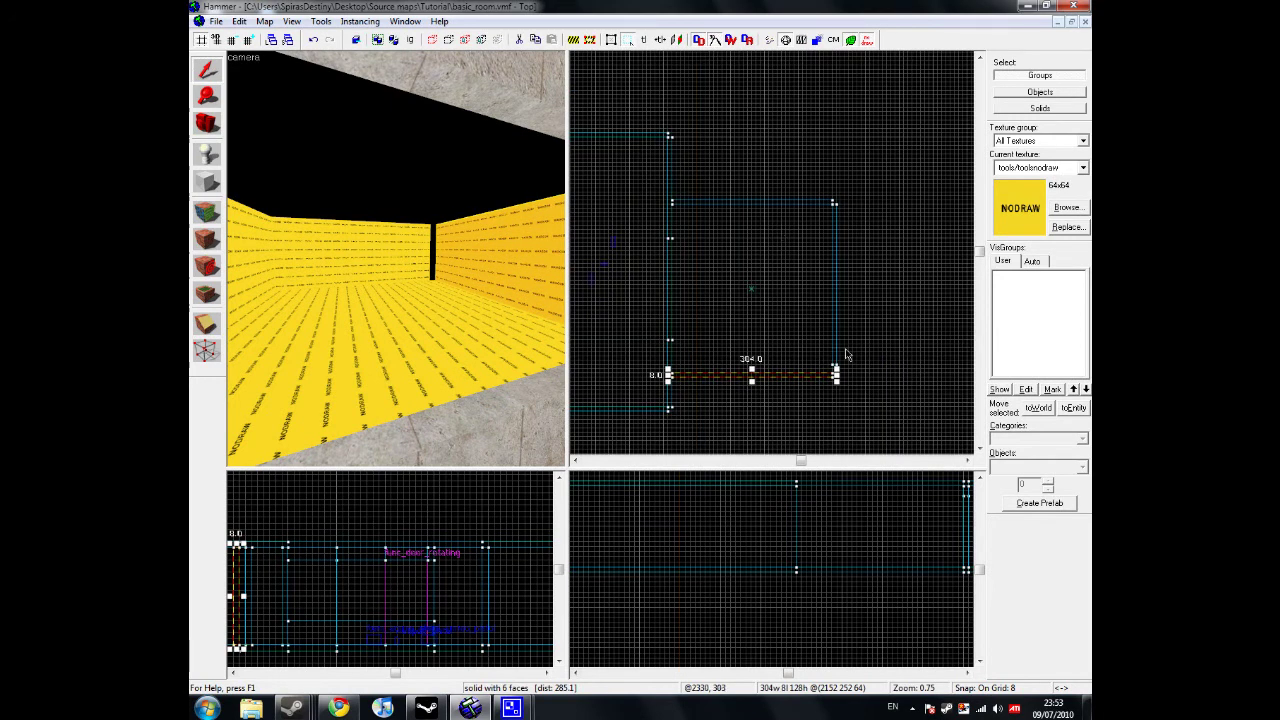
{"action": "scroll", "coordinate": [846, 351], "scroll_direction": "up", "scroll_amount": 5}
{"action": "left_click", "coordinate": [812, 365]}
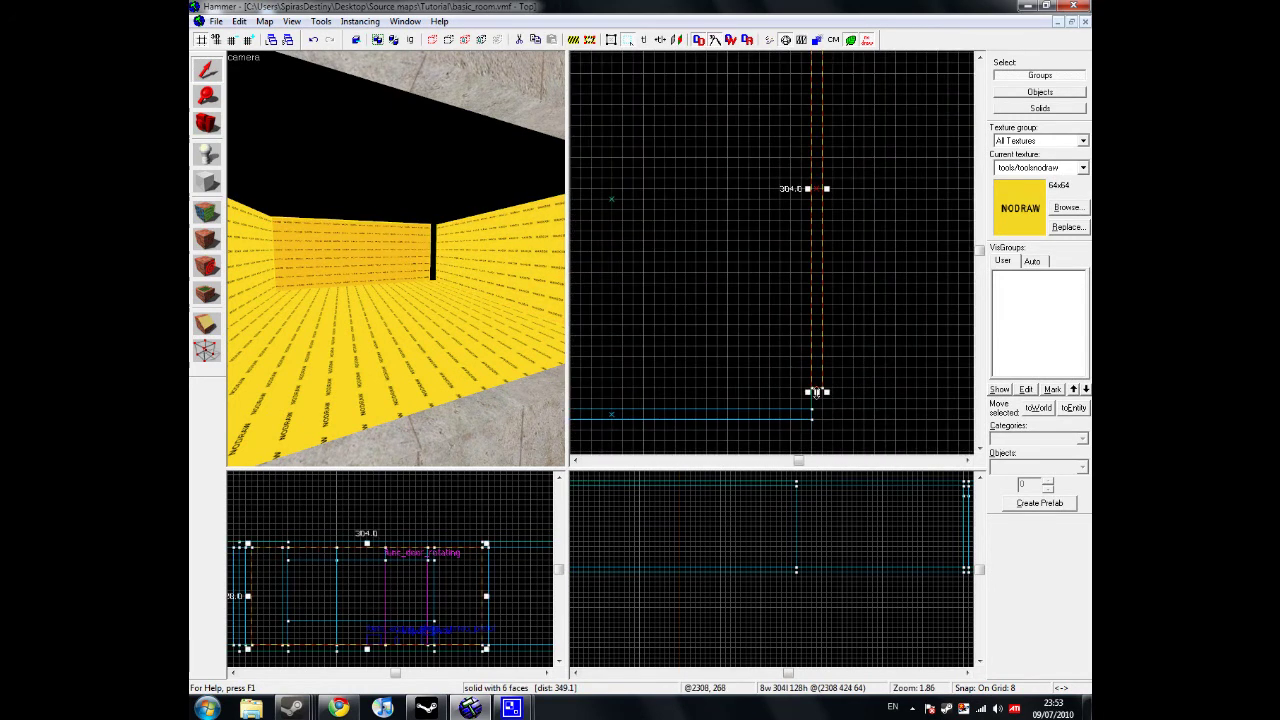
{"action": "left_click_drag", "start_coordinate": [815, 392], "coordinate": [817, 409]}
{"action": "left_click", "coordinate": [790, 400]}
{"action": "mouse_move", "coordinate": [471, 705]}
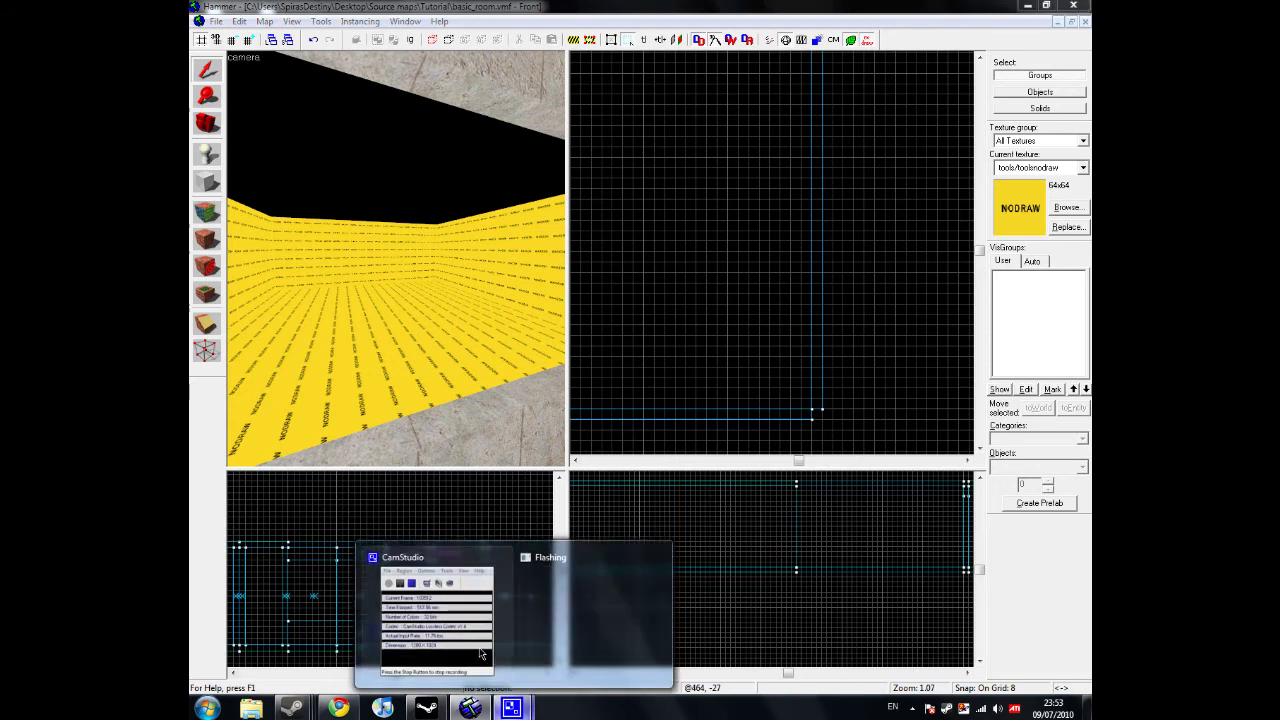
{"action": "left_click", "coordinate": [471, 645]}
{"action": "left_click", "coordinate": [594, 5]}
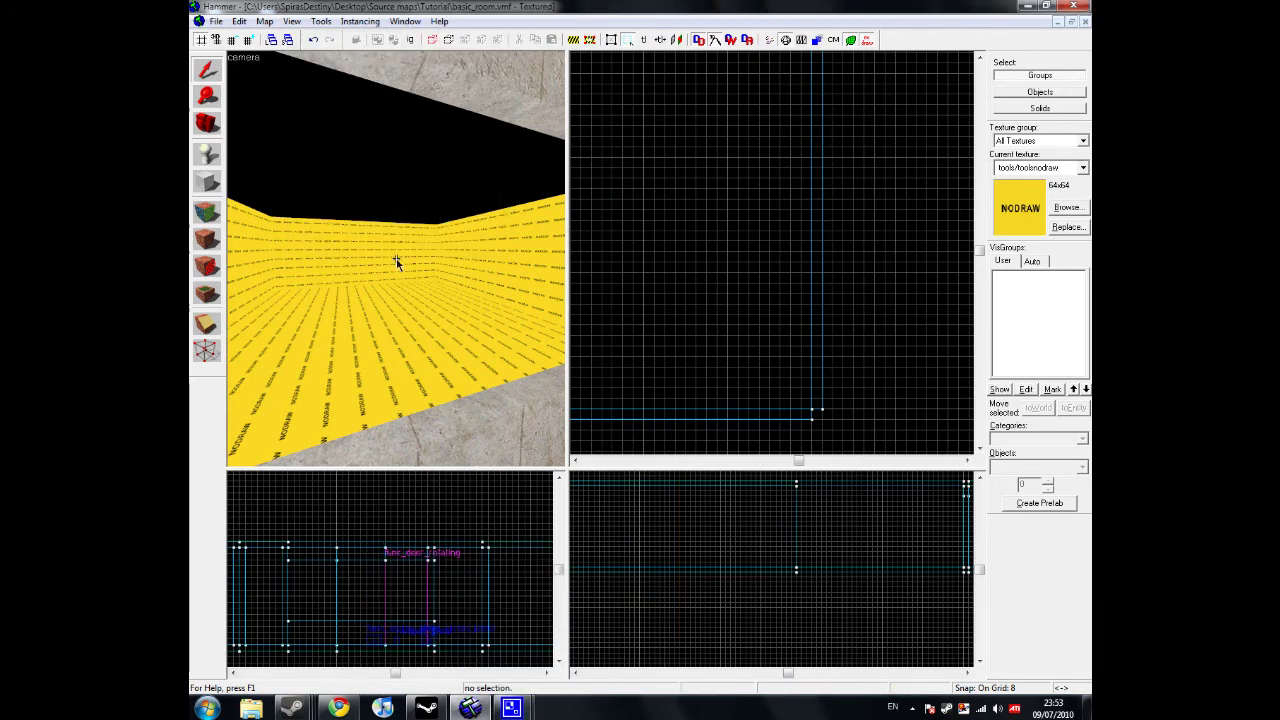
Copy the outer area's floor block up to the top of its walls as a ceiling
{"action": "key", "text": "w"}
{"action": "key", "text": "s"}
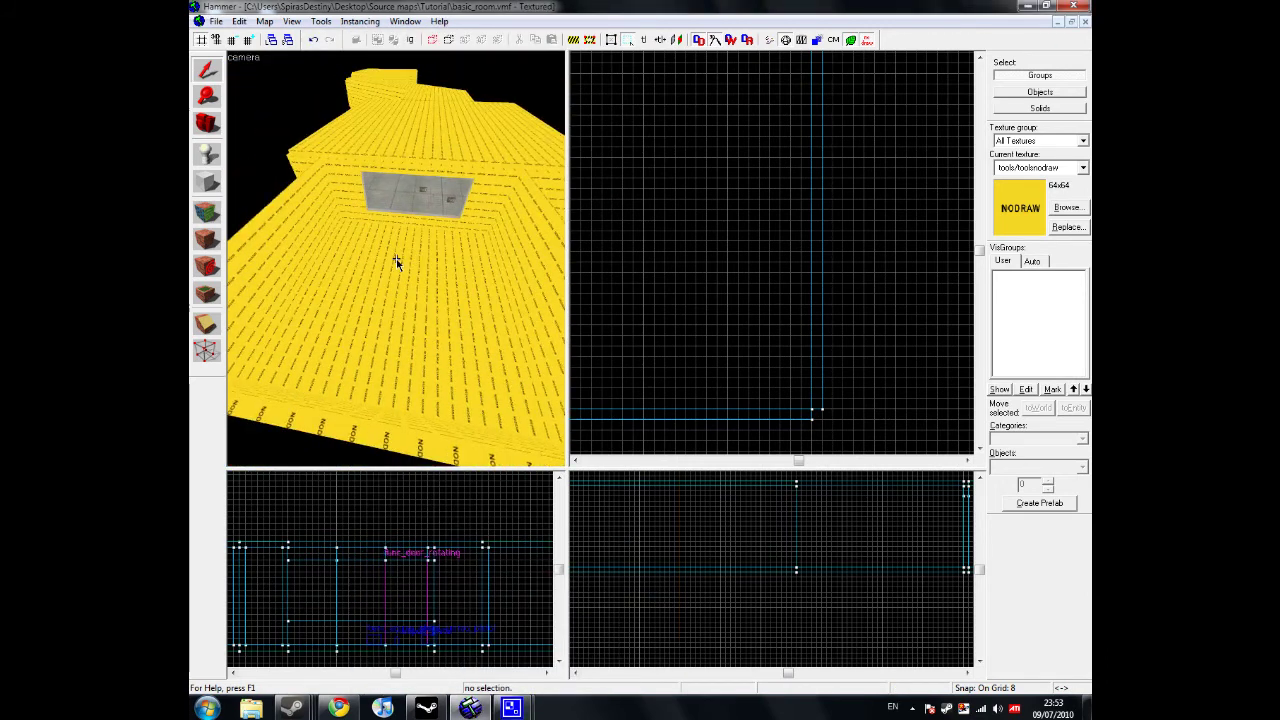
{"action": "left_click", "coordinate": [396, 262]}
{"action": "left_click_drag", "start_coordinate": [419, 645], "coordinate": [421, 543]}
{"action": "left_click", "coordinate": [884, 409]}
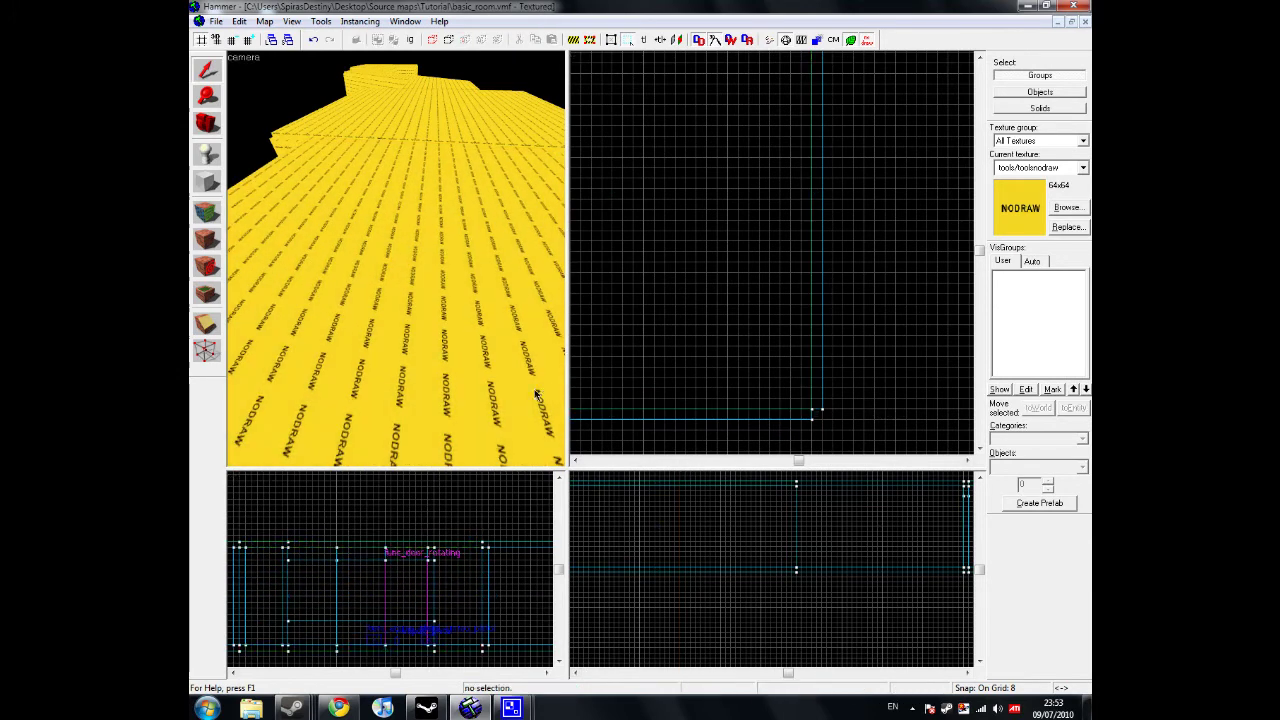
Sample lab/labcrete00a from the main room's wall and apply it to the outer area's nodraw inner wall faces
{"action": "key", "text": "z"}
{"action": "key", "text": "w"}
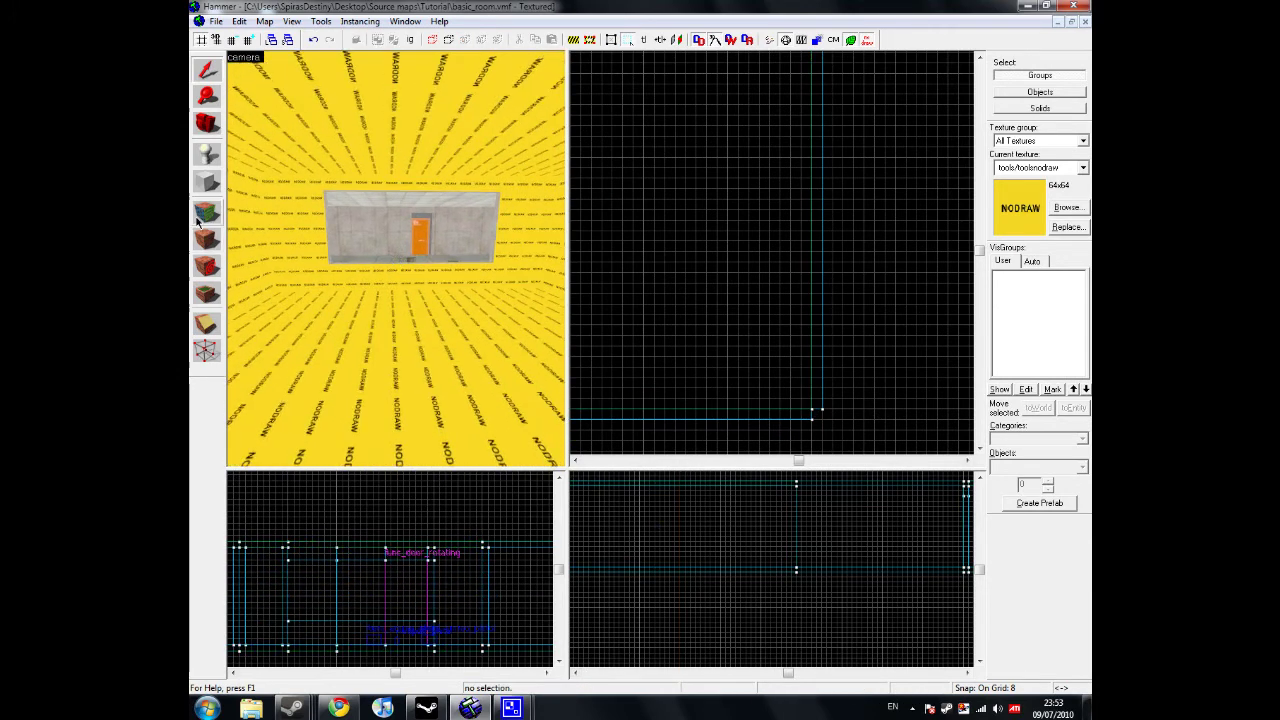
{"action": "left_click", "coordinate": [199, 219]}
{"action": "left_click", "coordinate": [357, 231]}
{"action": "right_click", "coordinate": [302, 250]}
{"action": "right_click", "coordinate": [250, 241]}
{"action": "right_click", "coordinate": [364, 276]}
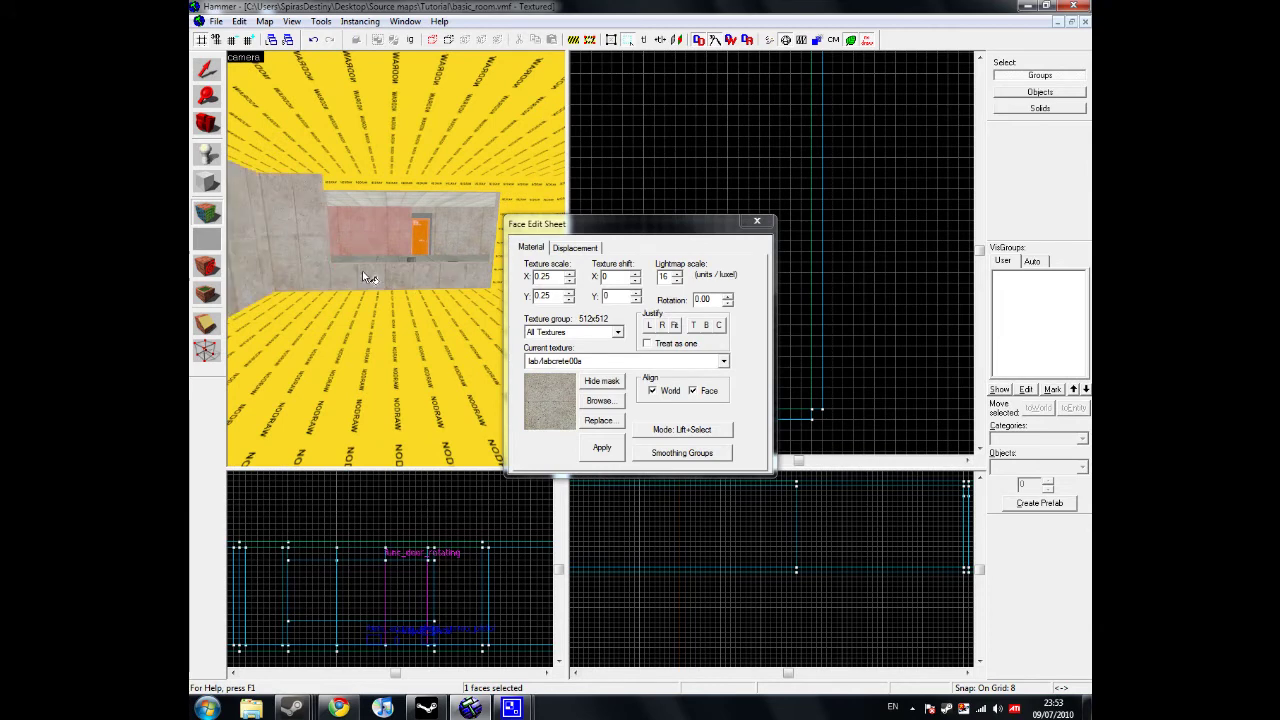
{"action": "right_click", "coordinate": [466, 190]}
Copy the main room's floor texture and tile/ceilingtilea ceiling texture onto the outer area's floor and ceiling
{"action": "key", "text": "z"}
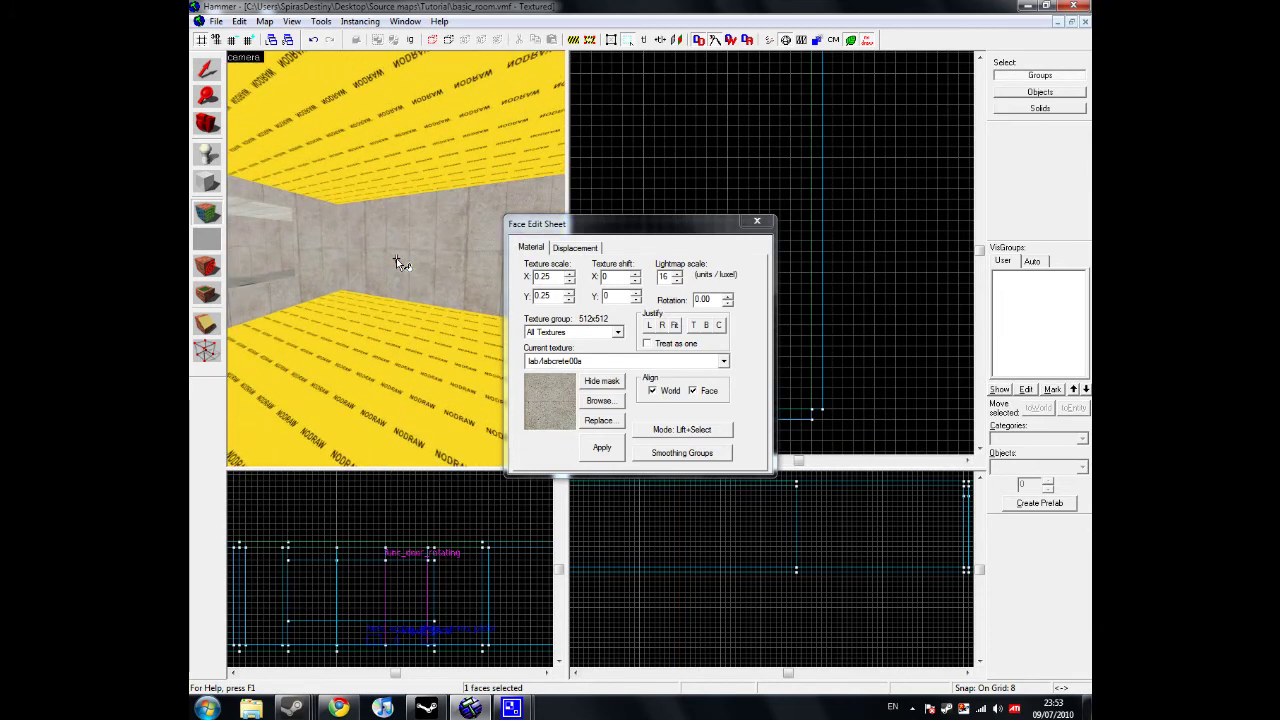
{"action": "key", "text": "w"}
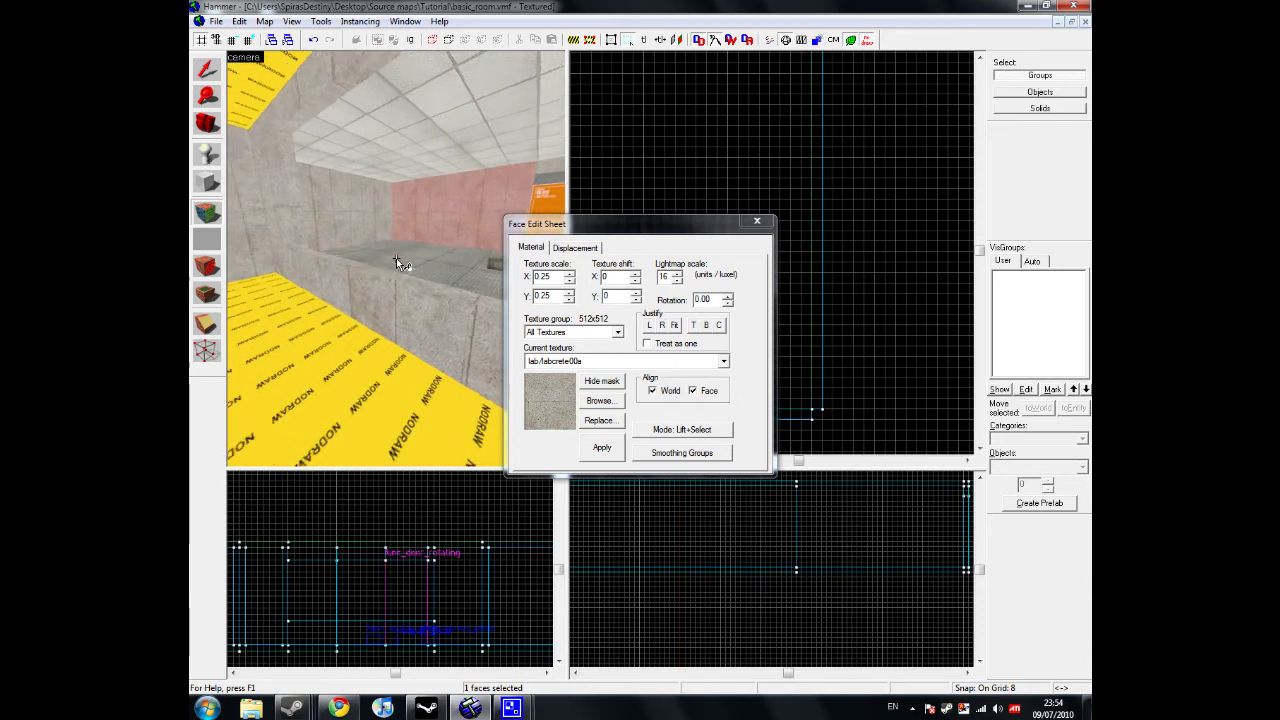
{"action": "left_click", "coordinate": [396, 258]}
{"action": "right_click", "coordinate": [396, 258]}
{"action": "left_click", "coordinate": [396, 258]}
{"action": "right_click", "coordinate": [396, 258]}
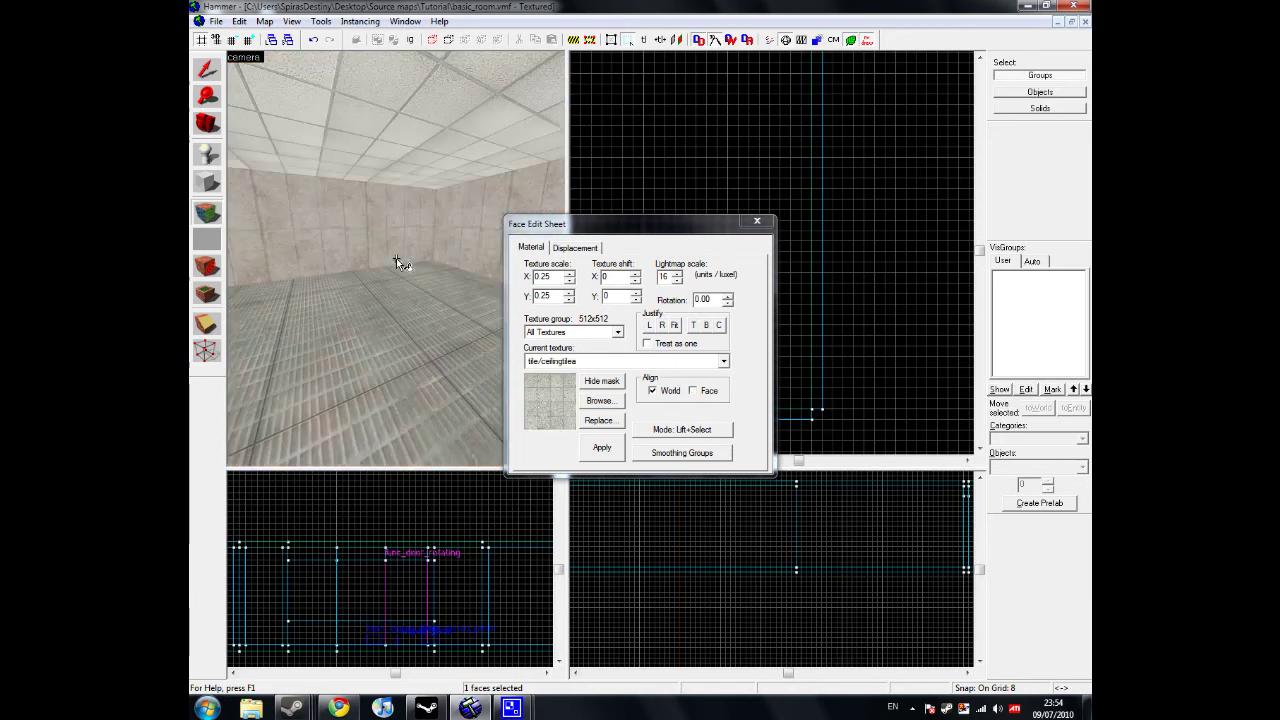
{"action": "key", "text": "w"}
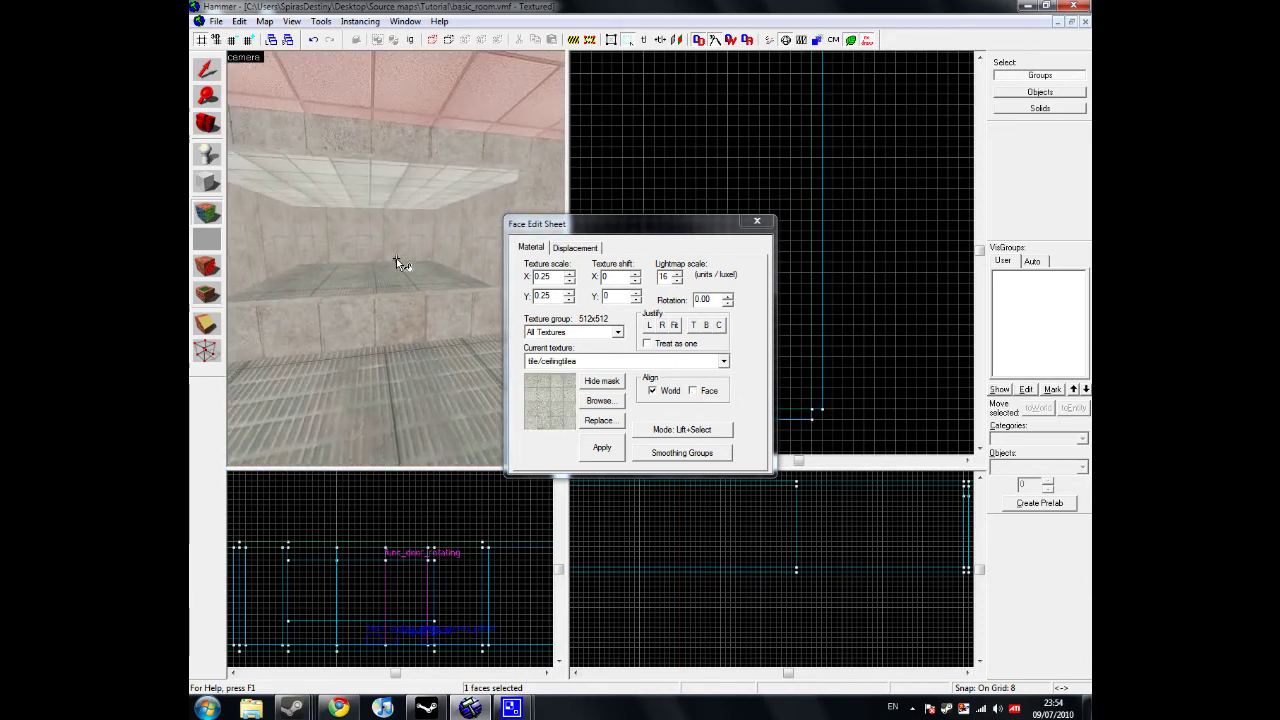
{"action": "key", "text": "z"}
{"action": "left_click", "coordinate": [756, 222]}
{"action": "mouse_move", "coordinate": [512, 708]}
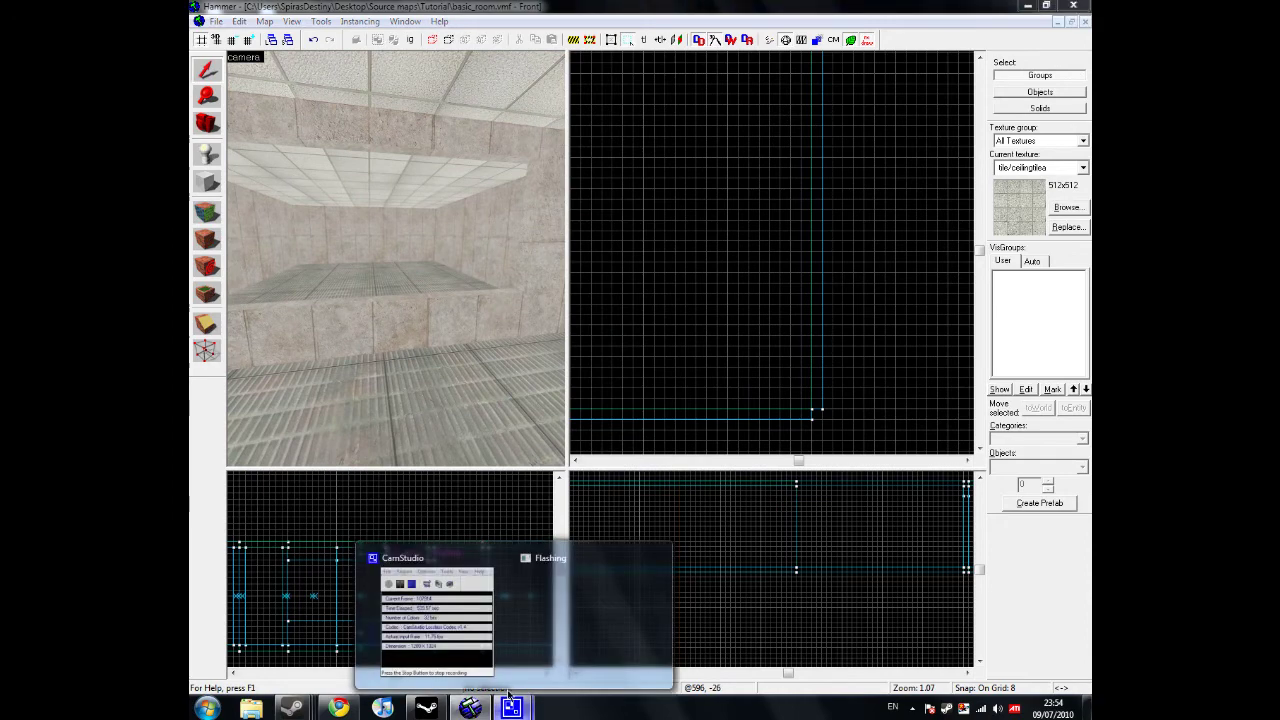
{"action": "left_click", "coordinate": [456, 640]}
{"action": "left_click", "coordinate": [552, 5]}
Inspect the window, the textured outer area and the room's door and items from several viewpoints in the 3D view
{"action": "key", "text": "z"}
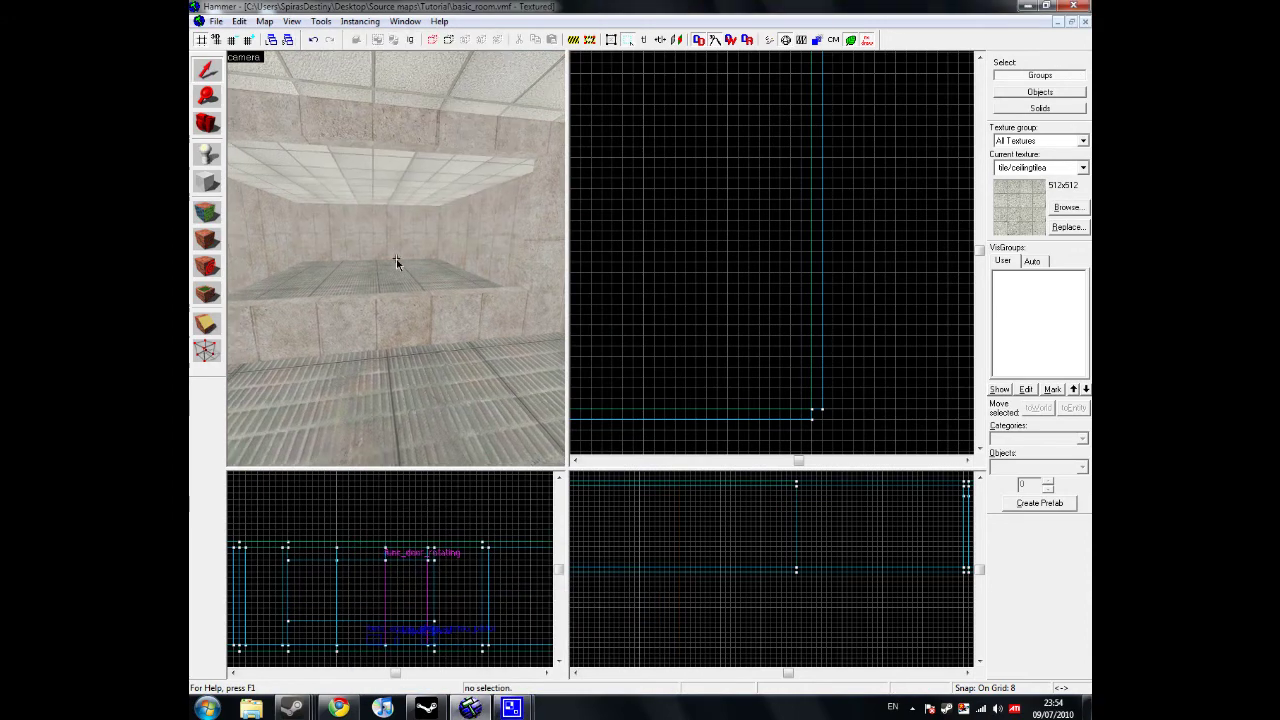
{"action": "key", "text": "w"}
{"action": "key", "text": "w"}
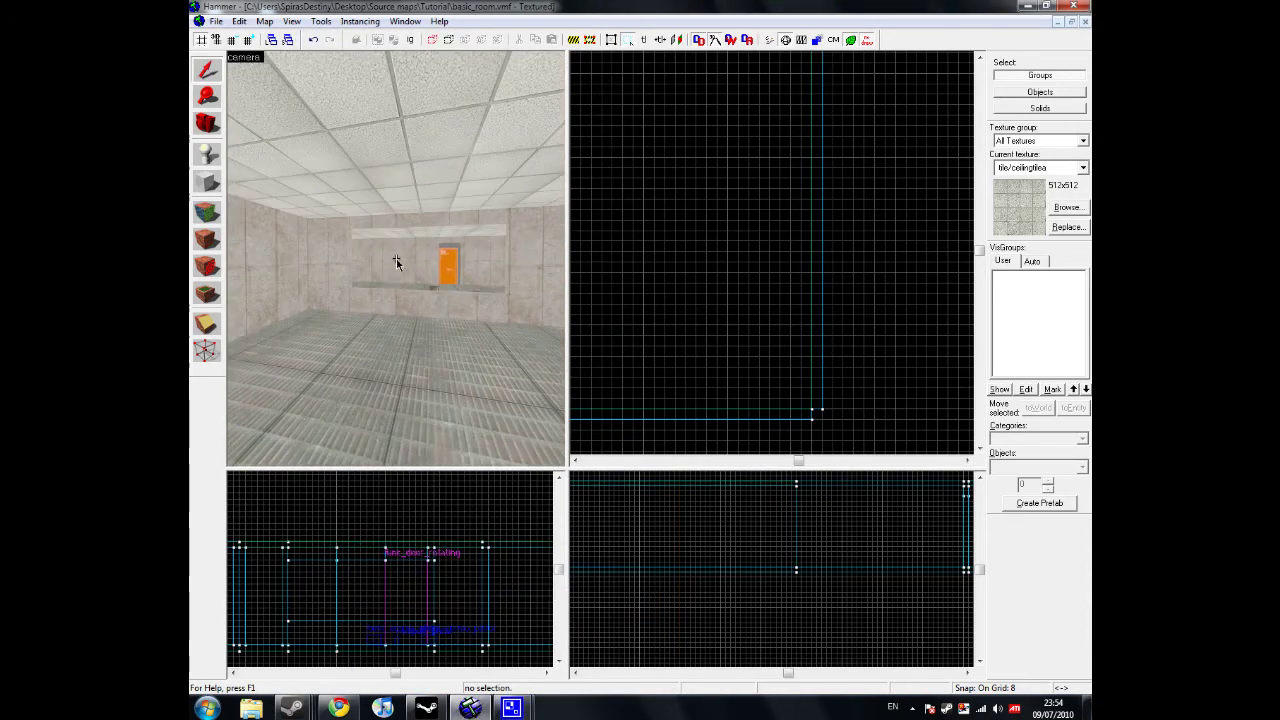
{"action": "key", "text": "Left"}
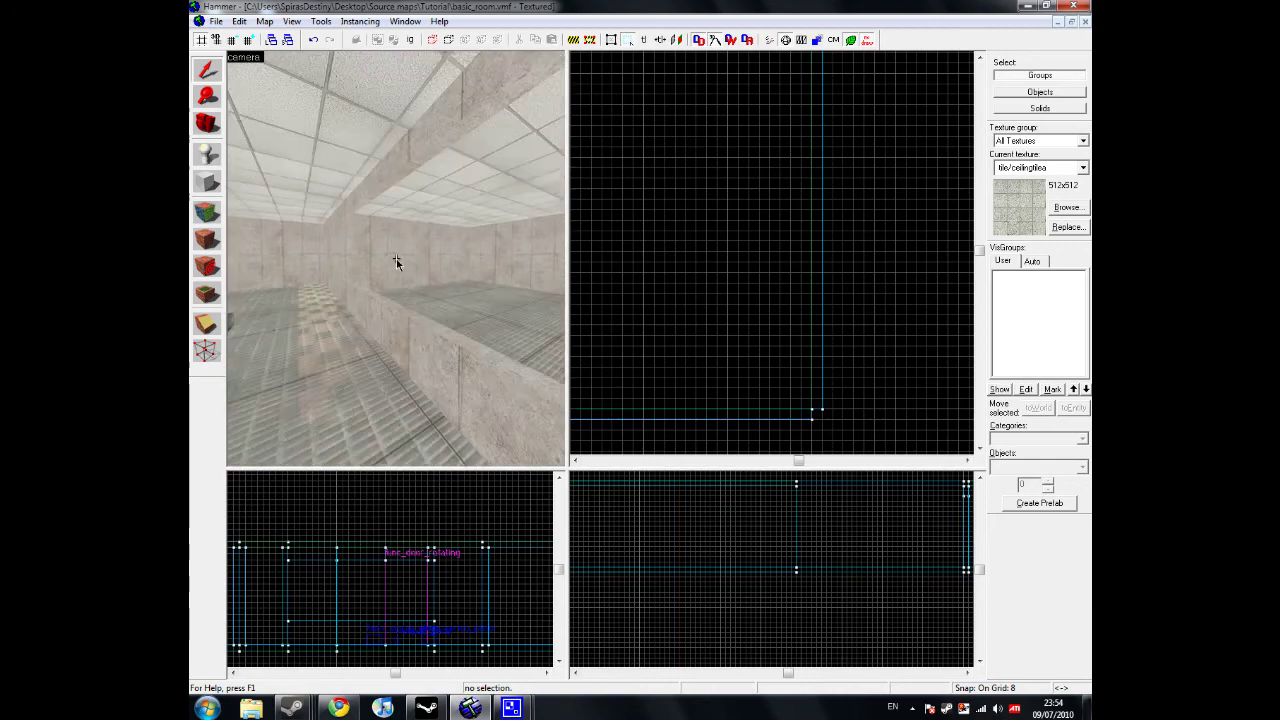
{"action": "key", "text": "Left"}
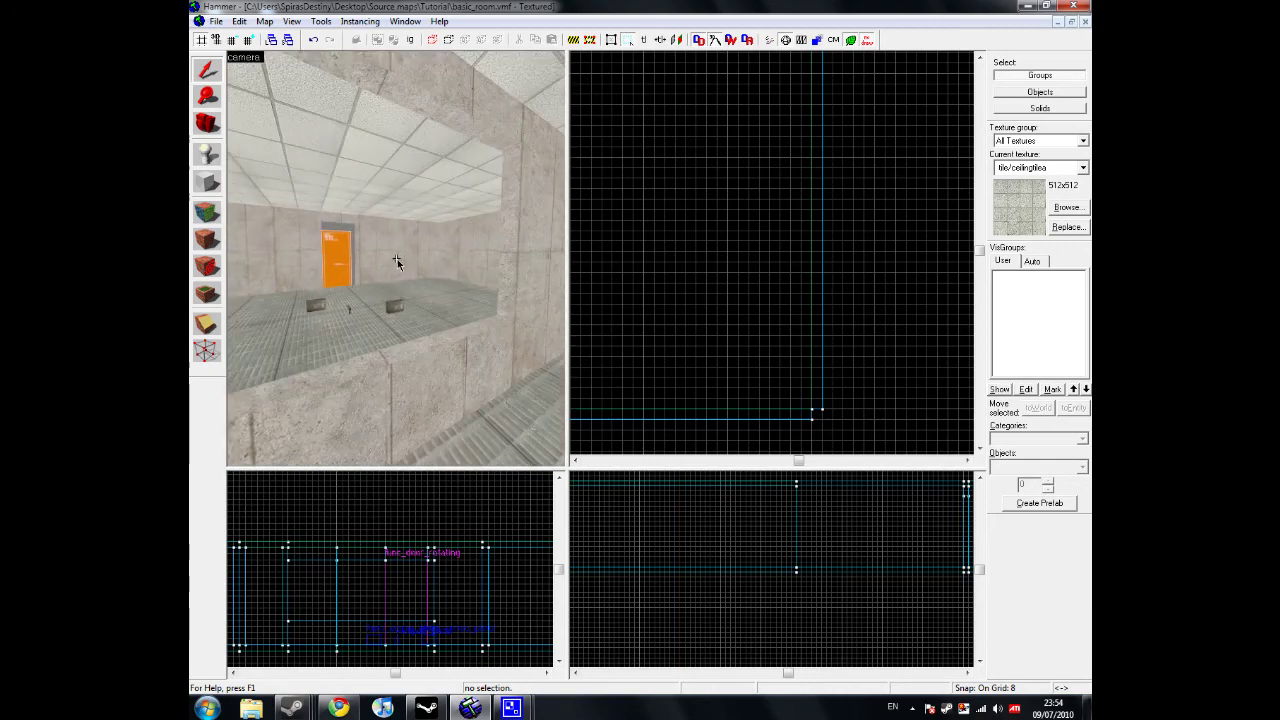
{"action": "key", "text": "Up"}
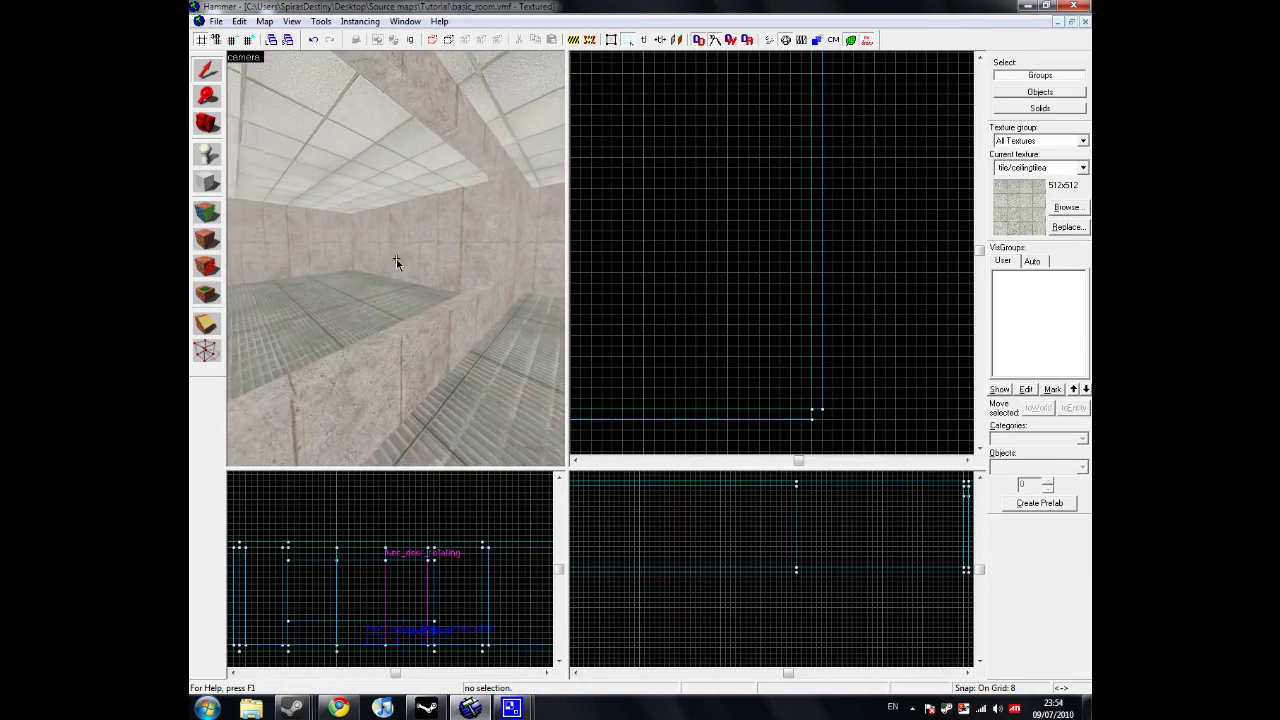
{"action": "key", "text": "a"}
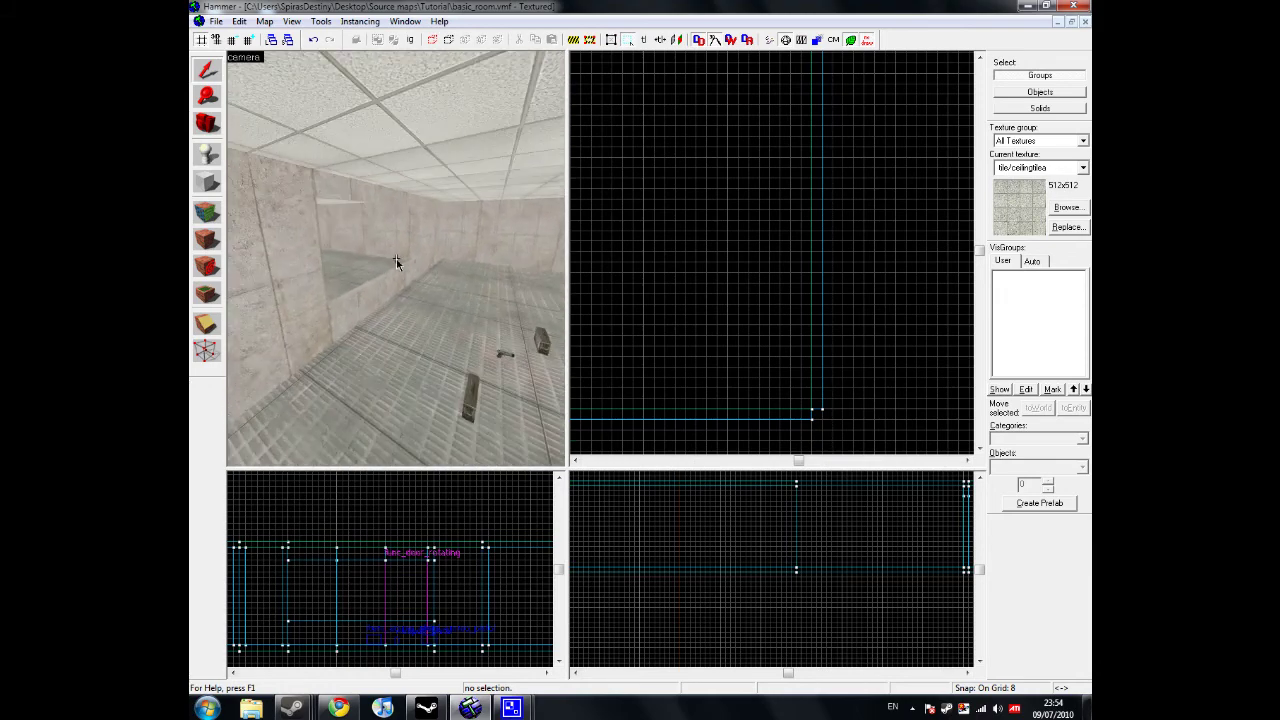
{"action": "key", "text": "w"}
{"action": "key", "text": "s"}
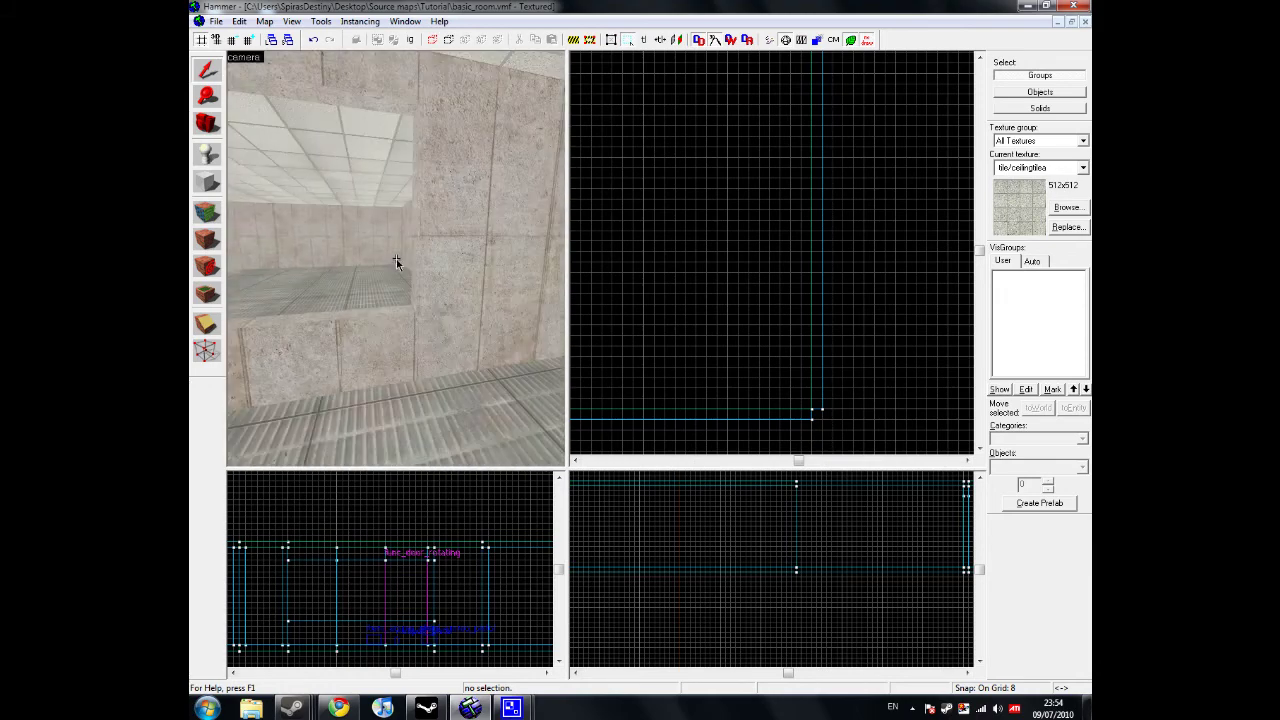
{"action": "key", "text": "w"}
{"action": "key", "text": "w"}
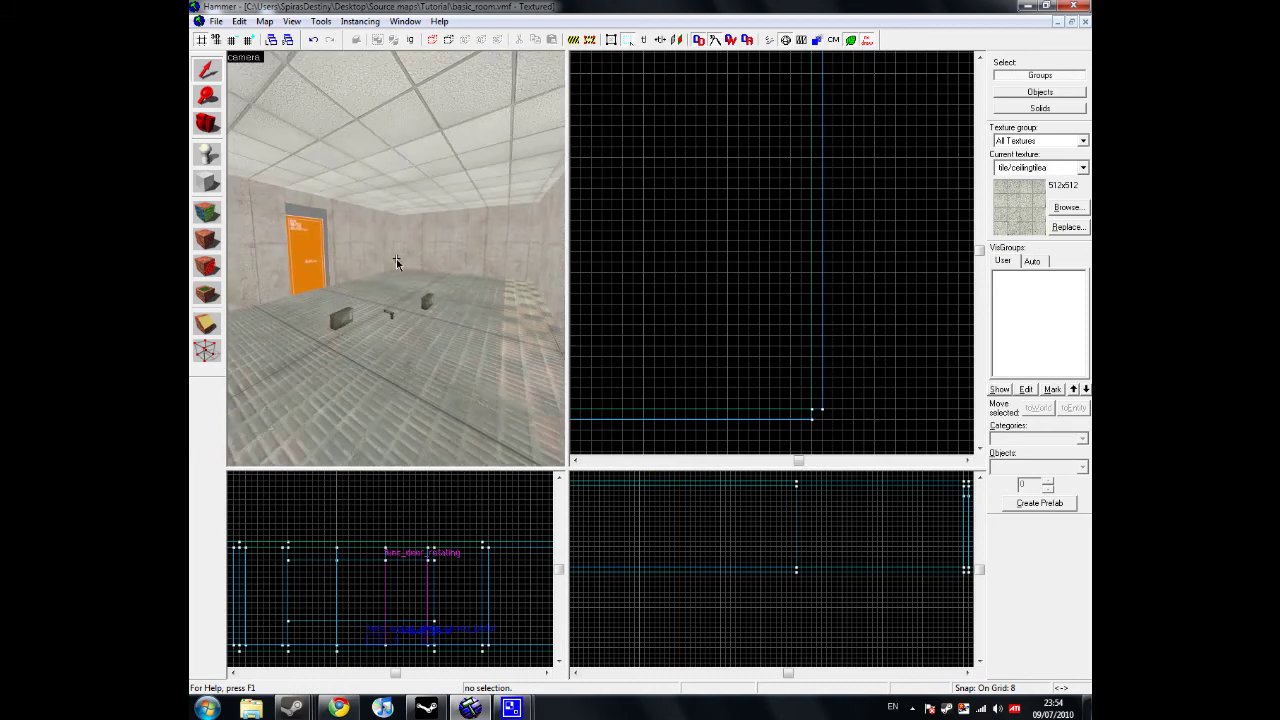
{"action": "key", "text": "s"}
{"action": "key", "text": "w"}
{"action": "key", "text": "w"}
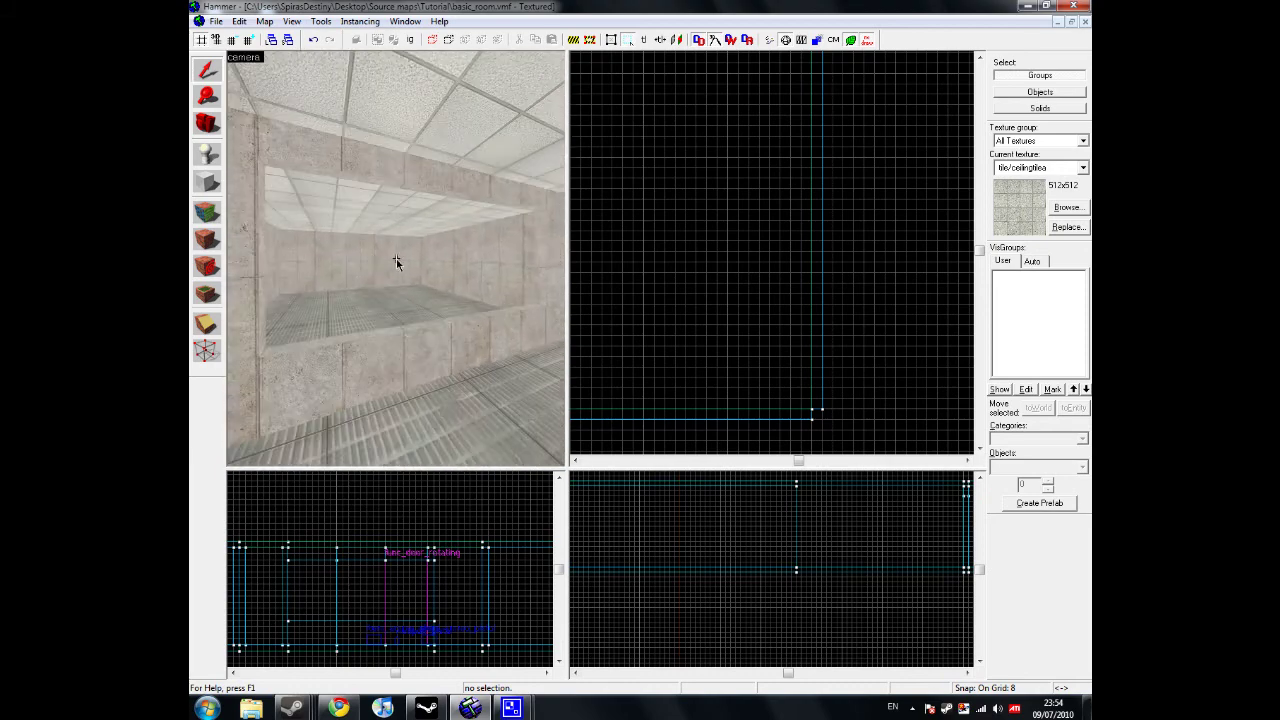
{"action": "key", "text": "Up"}
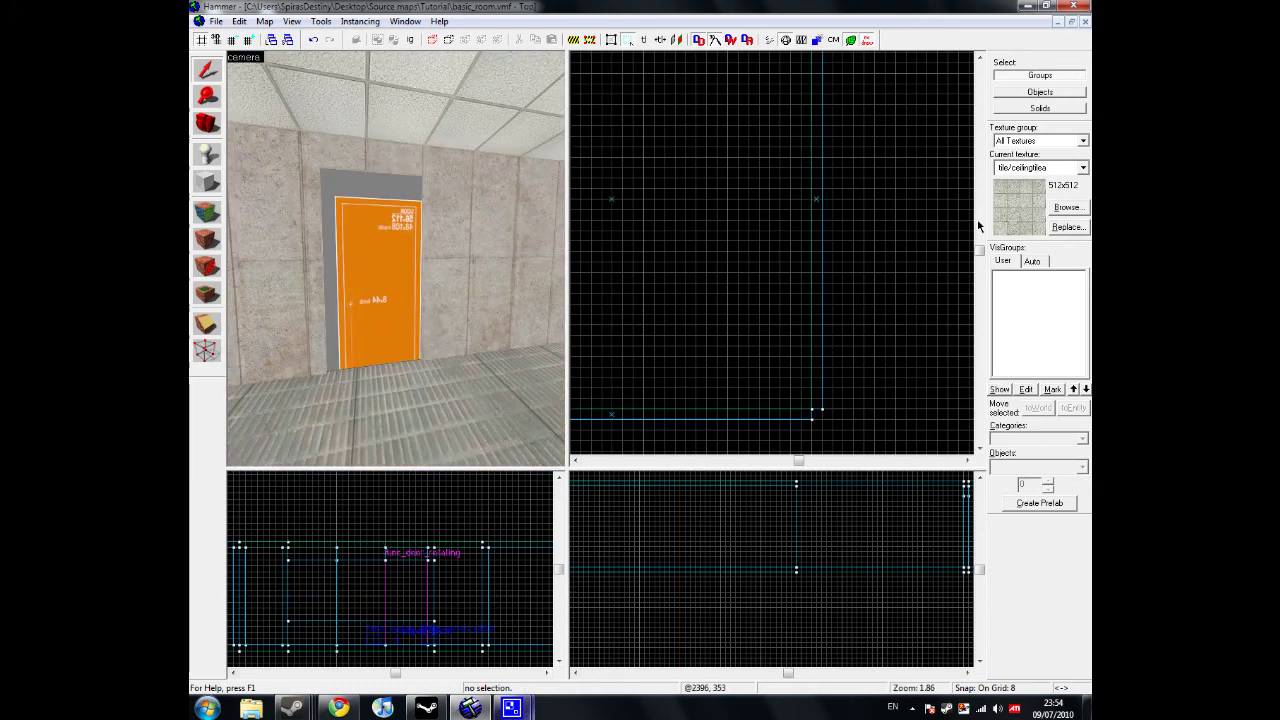
{"action": "left_click", "coordinate": [1027, 7]}
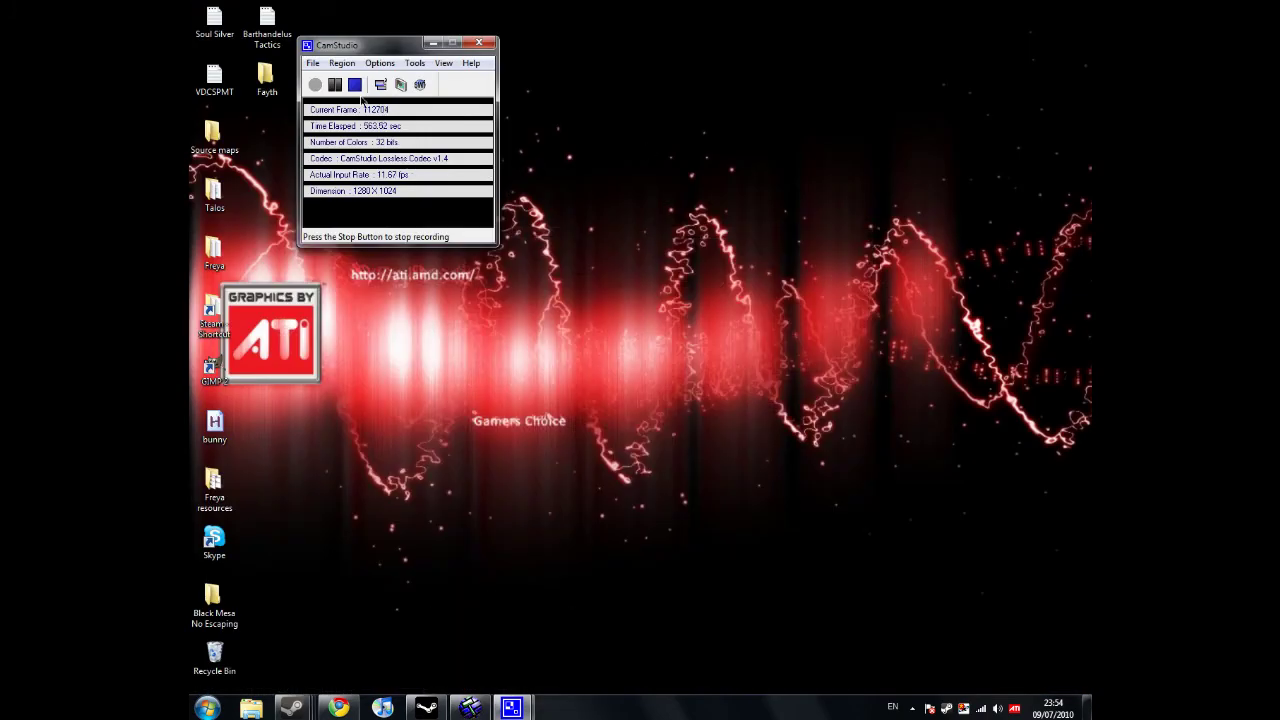